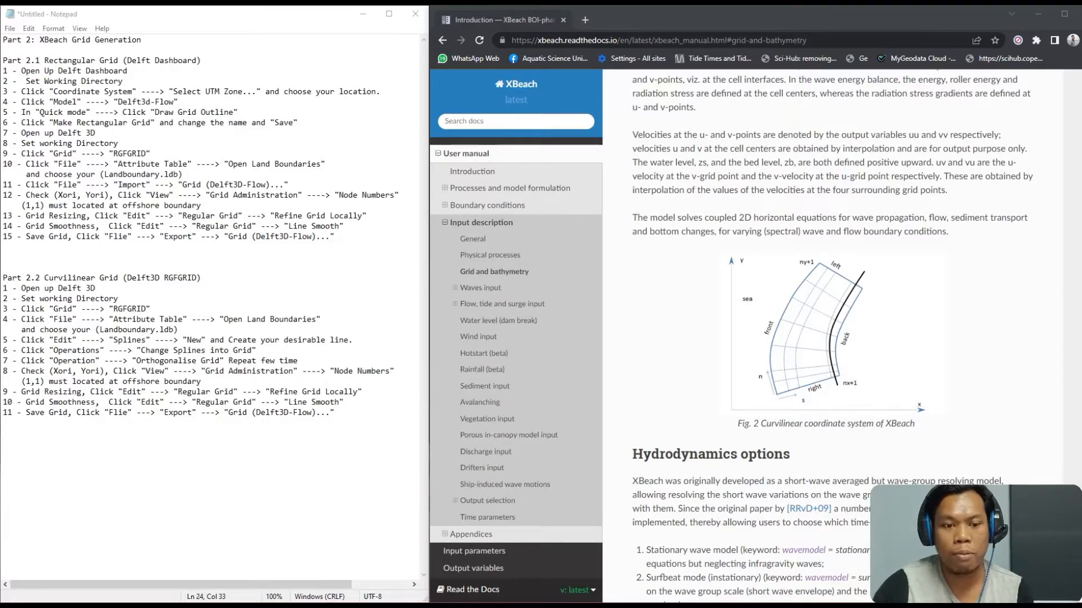
Examine the rectangular and curvilinear coordinate system figures and the grid set-up section in the XBeach manual
scroll(897, 424, up, 7)
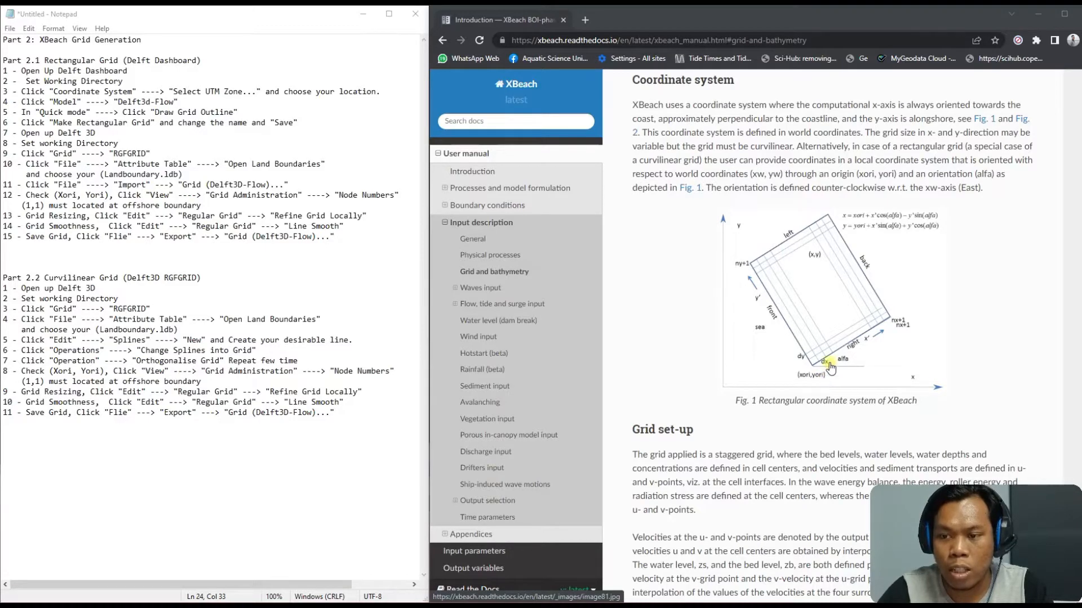
scroll(830, 366, down, 3)
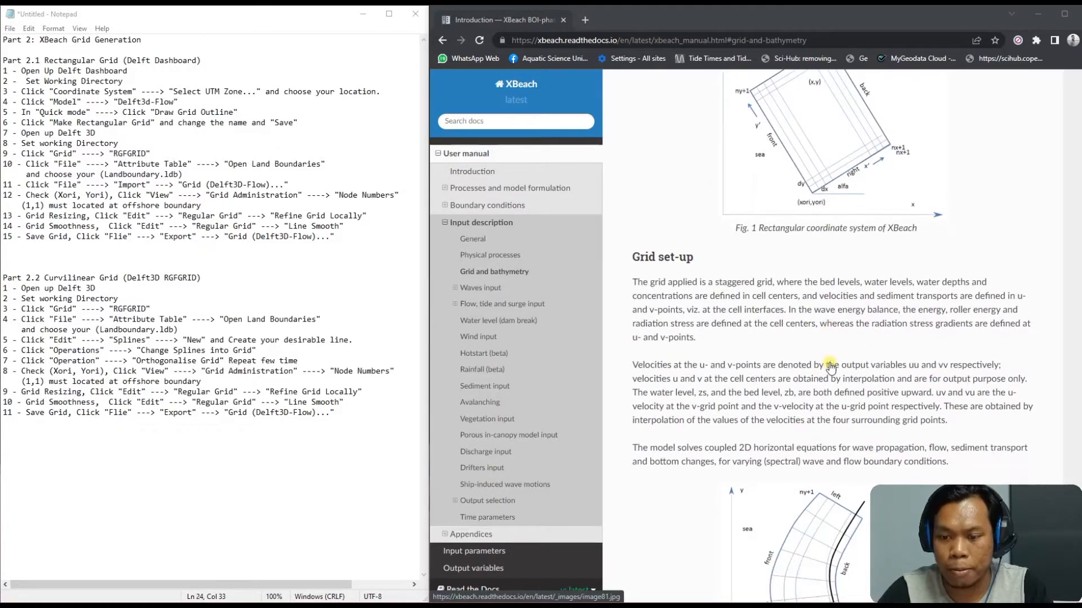
scroll(869, 259, up, 2)
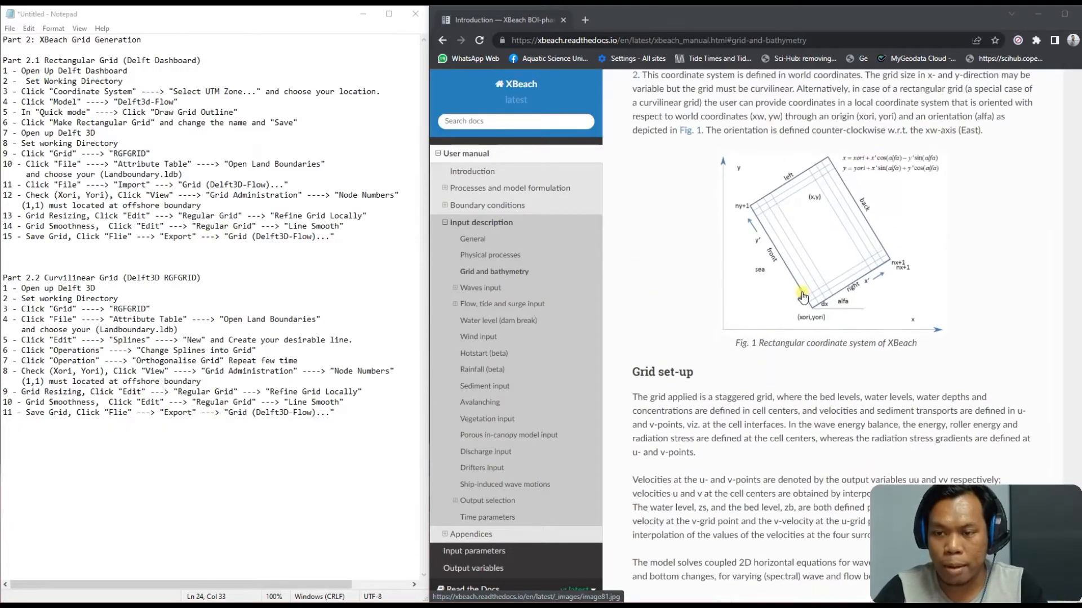
scroll(883, 303, down, 6)
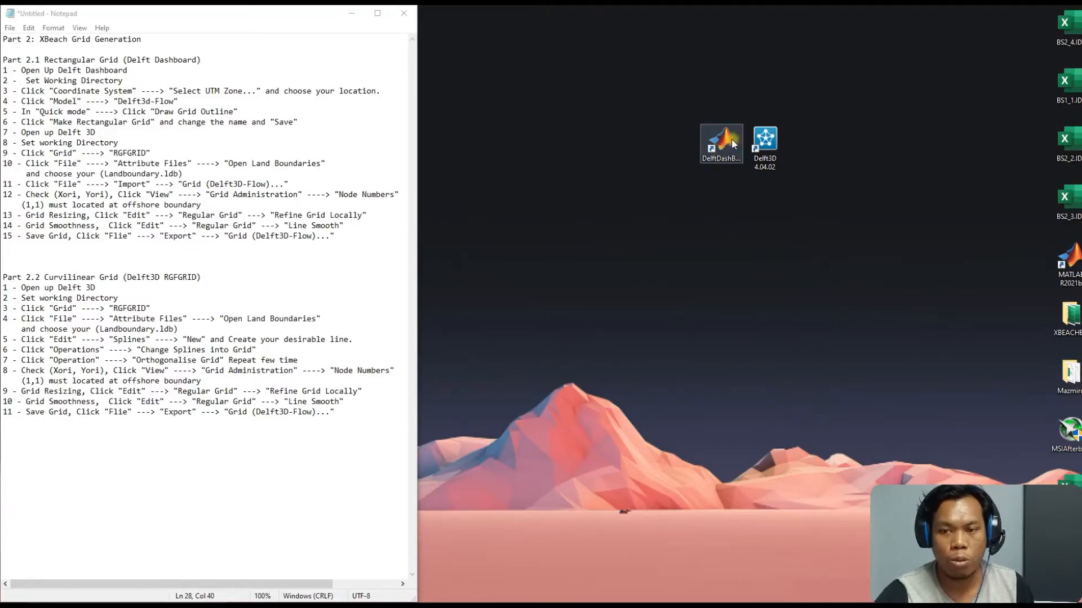
Open Delft Dashboard and set the working directory to the Rectangular Grid folder inside Tutorial Grid on the Desktop
double_click(730, 138)
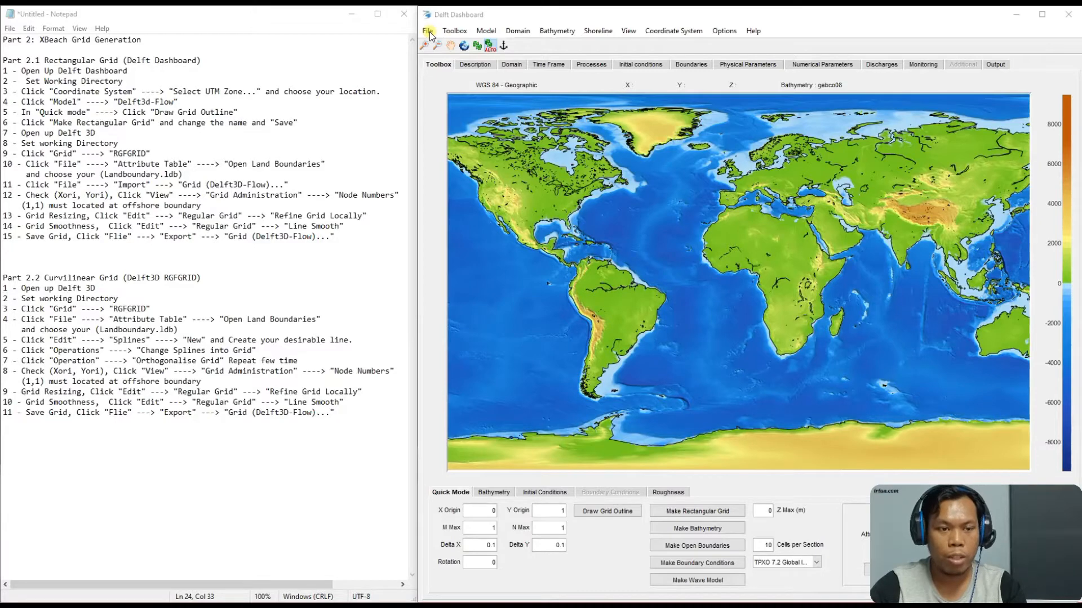
click(428, 31)
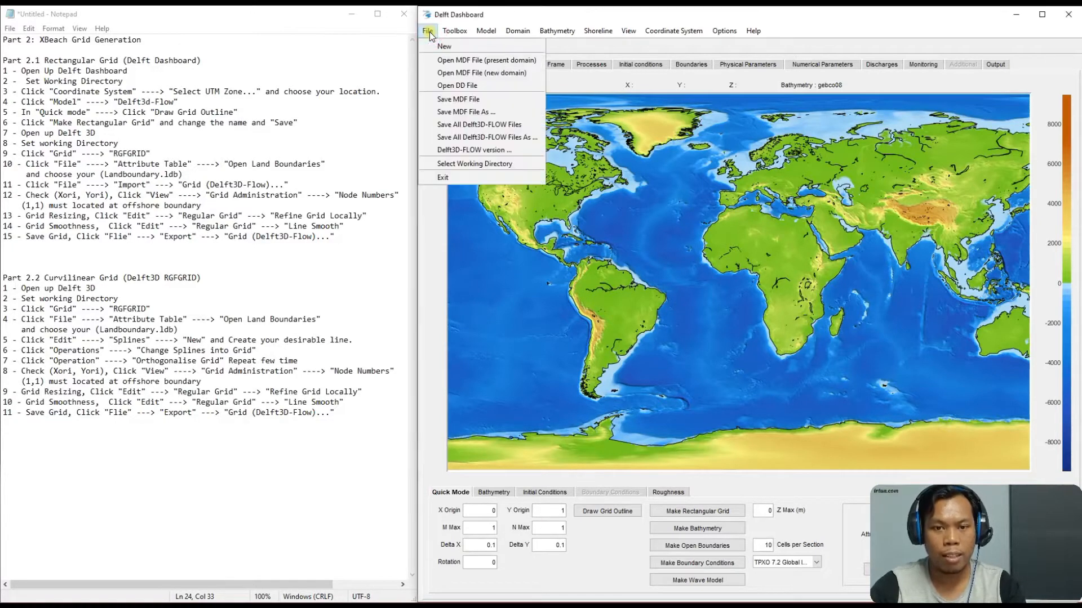
click(428, 32)
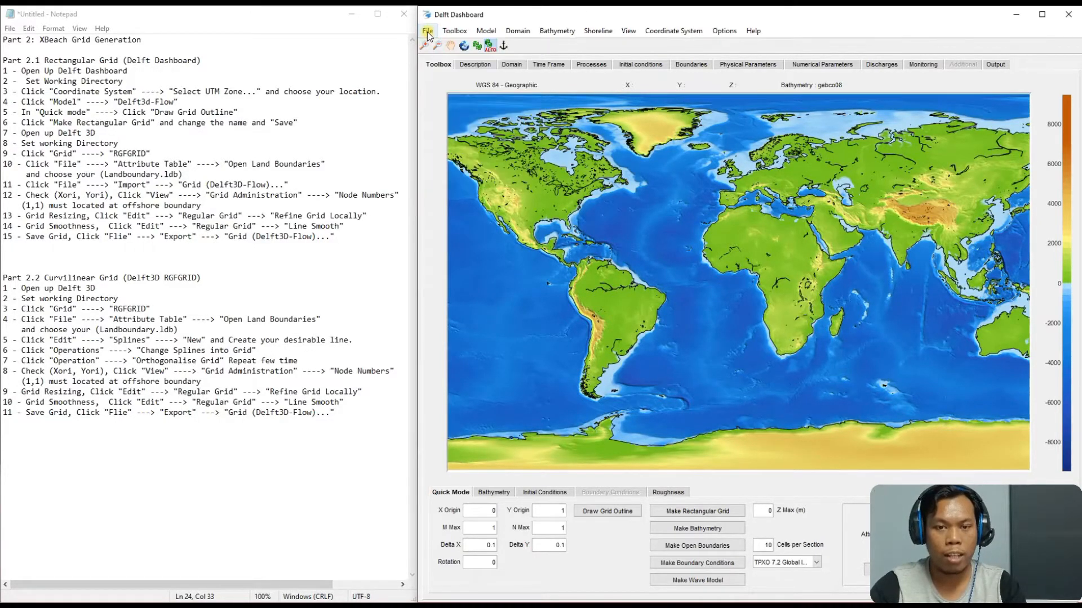
click(428, 32)
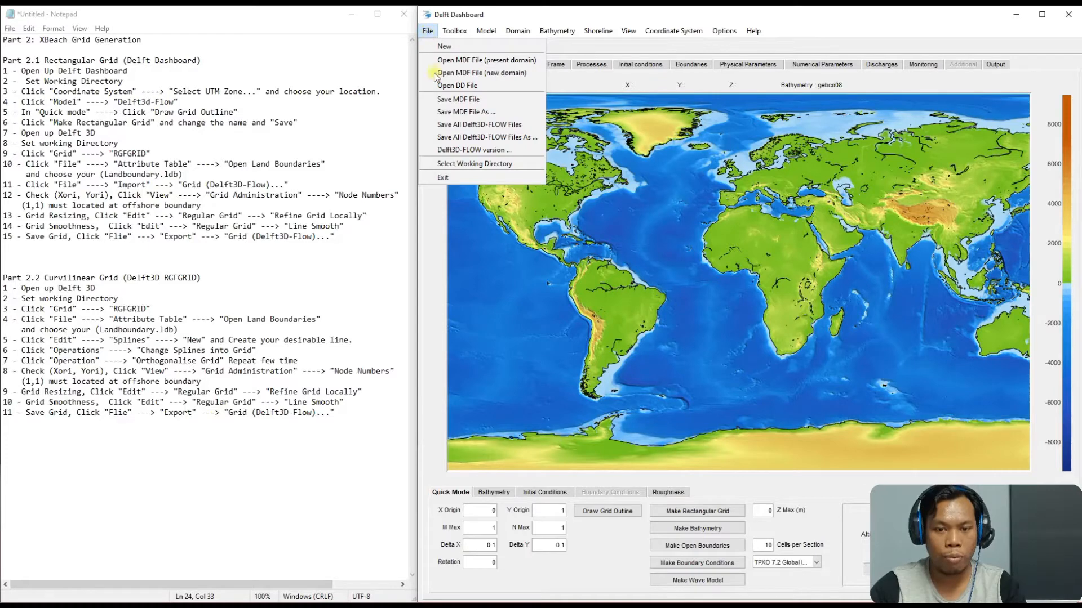
click(488, 163)
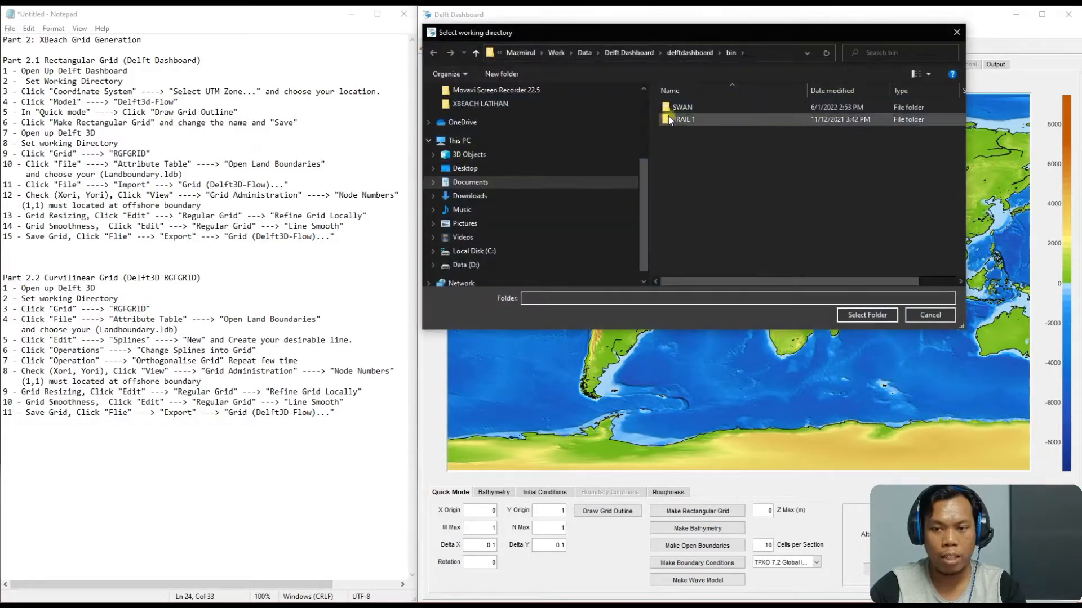
scroll(478, 163, up, 3)
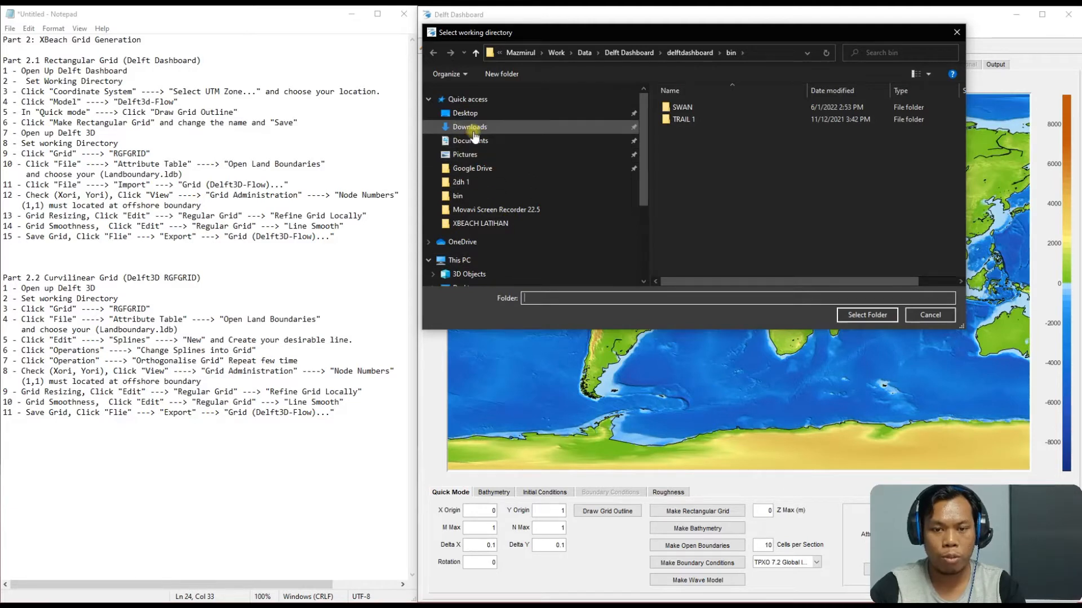
click(471, 127)
click(465, 114)
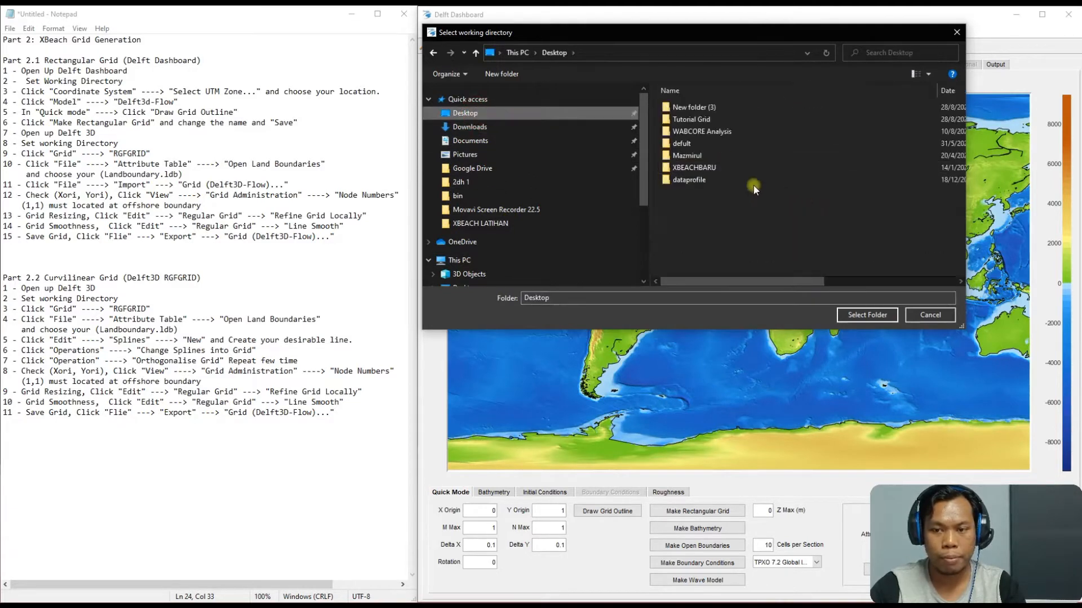
double_click(697, 120)
click(709, 122)
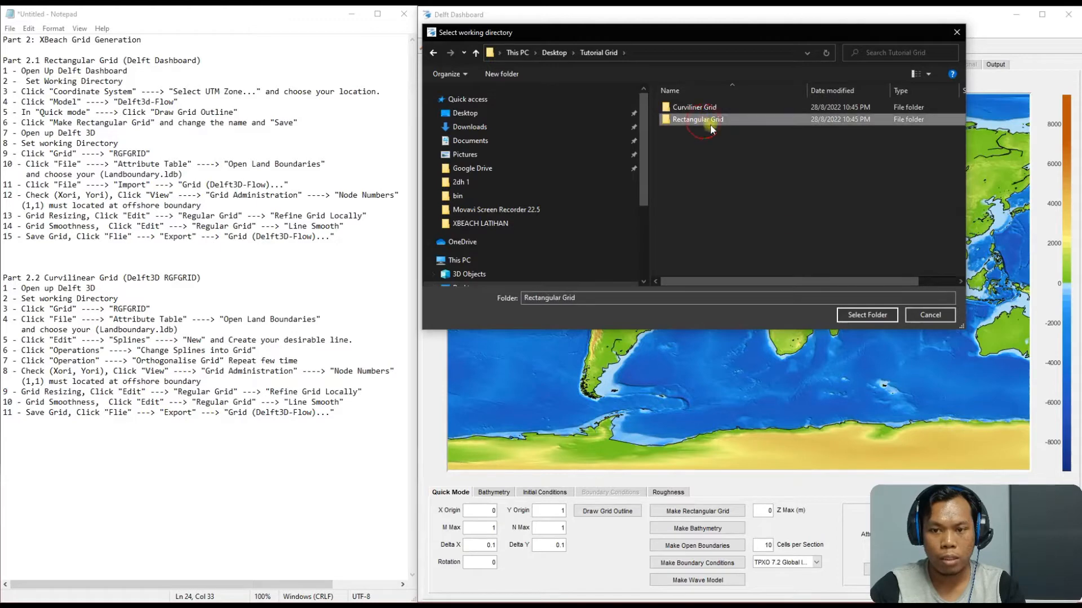
click(871, 319)
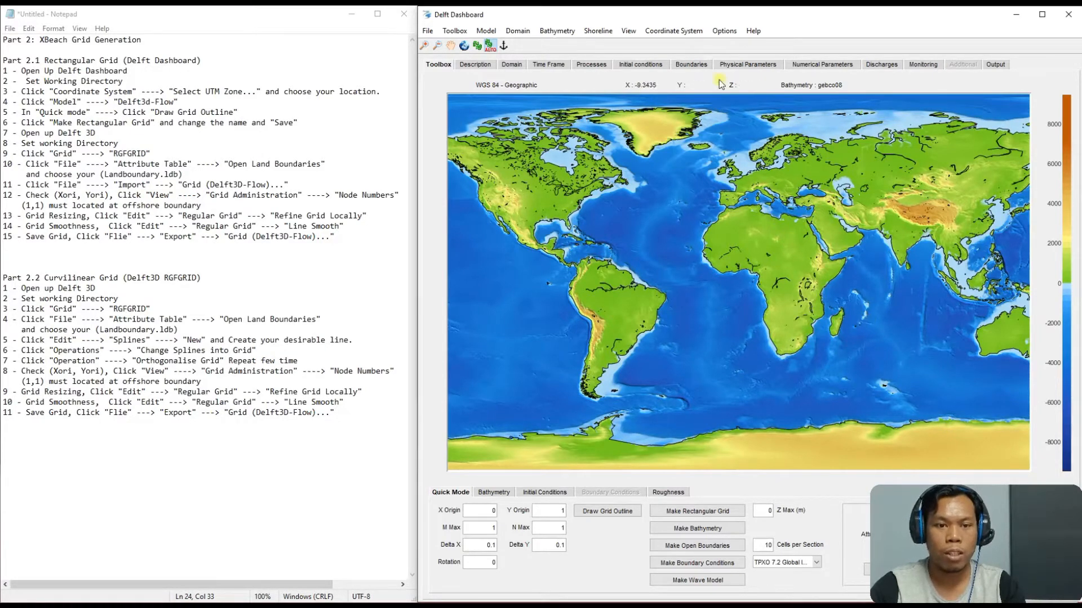
Set the coordinate system to UTM zone 48N, accepting that existing model and toolbox input is discarded
click(679, 34)
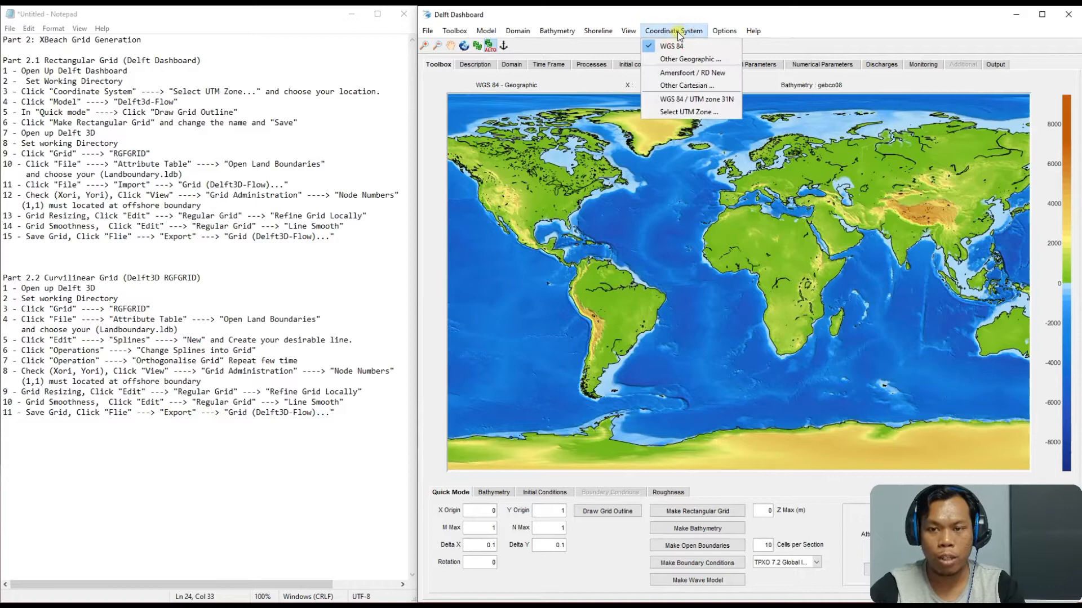
click(701, 112)
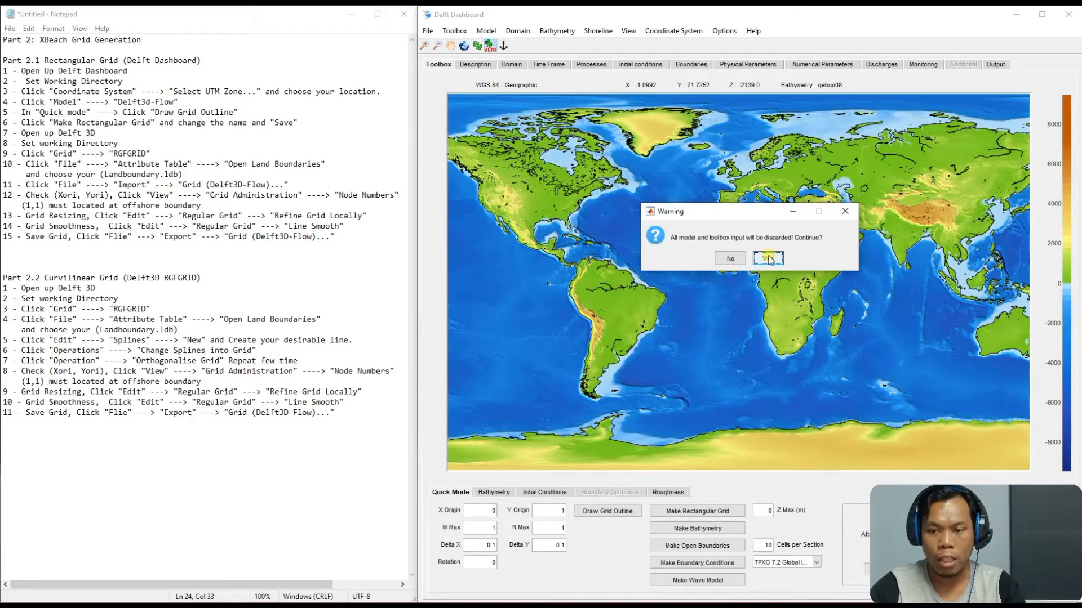
click(773, 258)
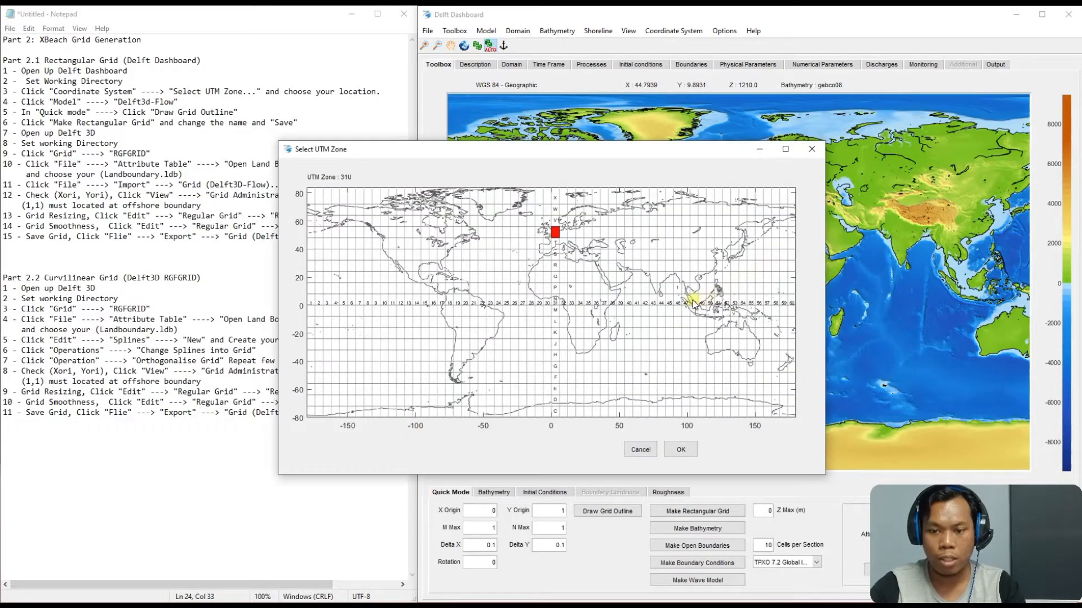
click(694, 302)
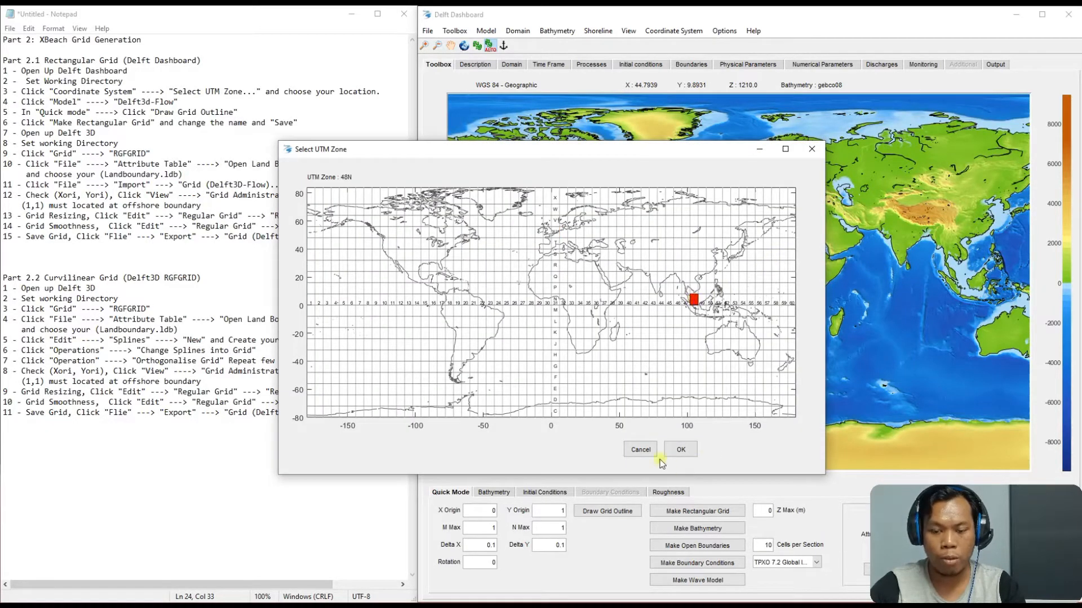
click(681, 449)
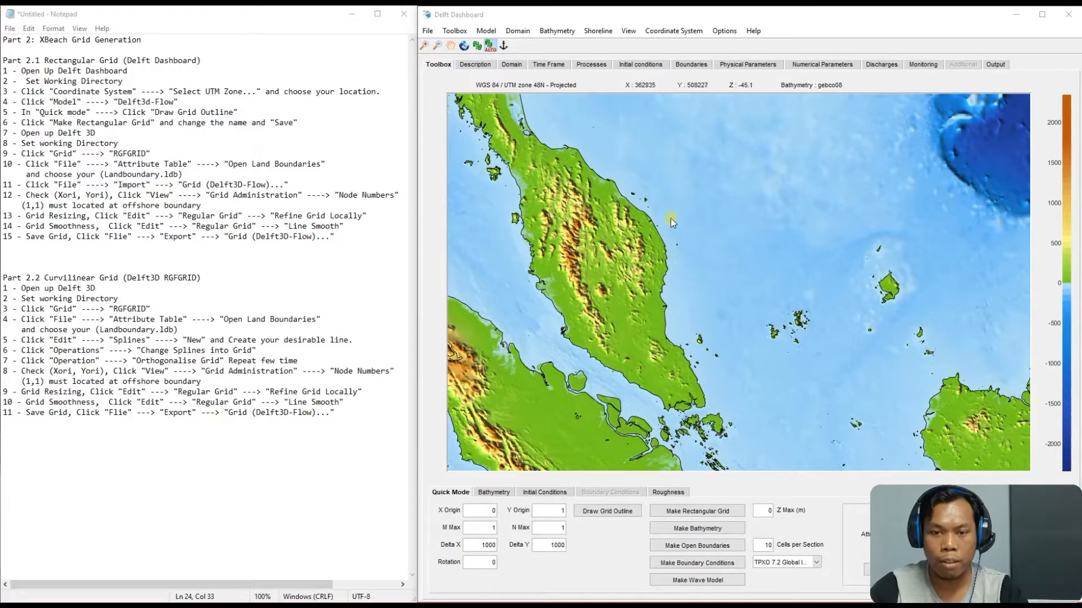
Switch the model to XBeach to view its quick-mode grid settings, and return to the Delft3D-FLOW model
click(487, 31)
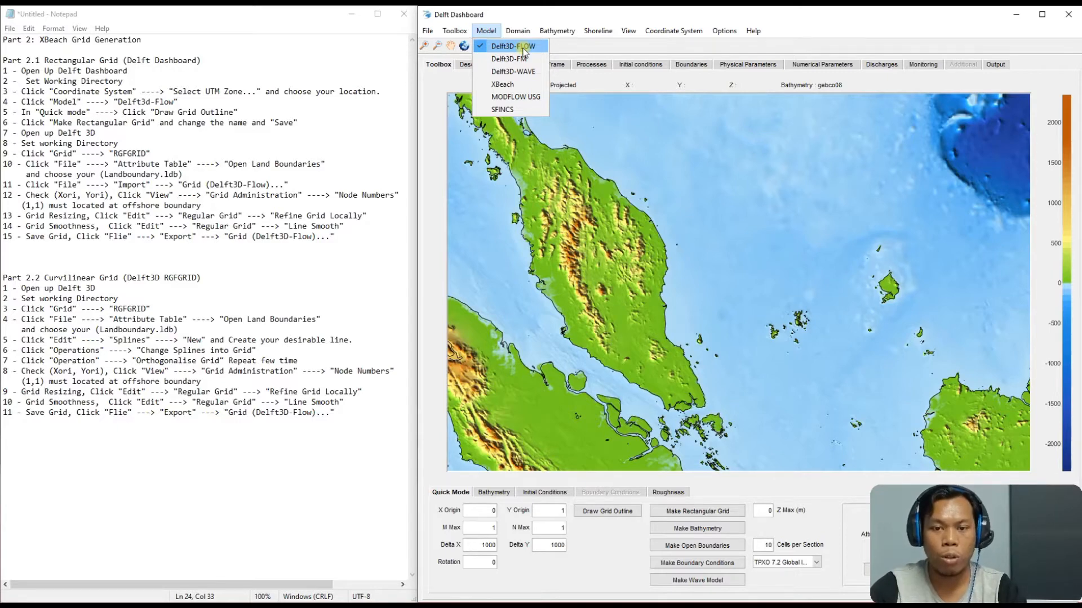
click(503, 84)
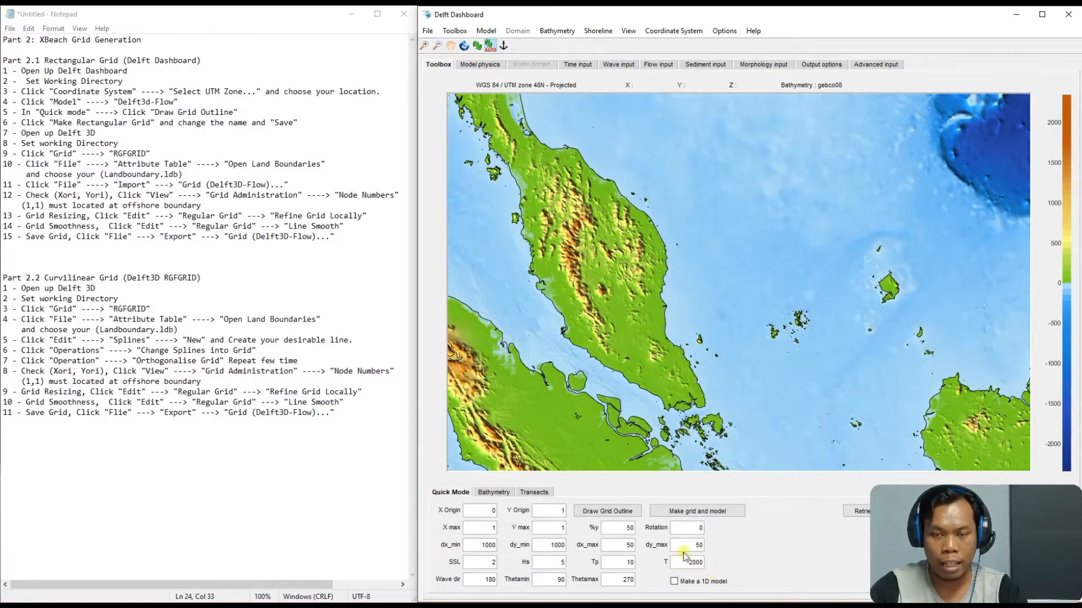
click(493, 33)
click(496, 35)
click(498, 35)
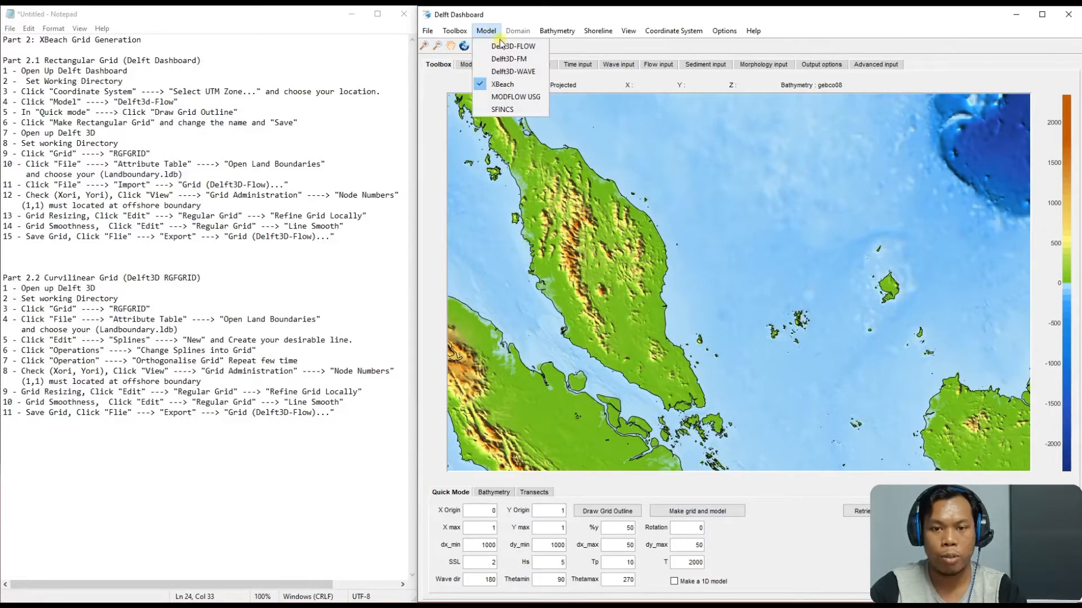
click(511, 48)
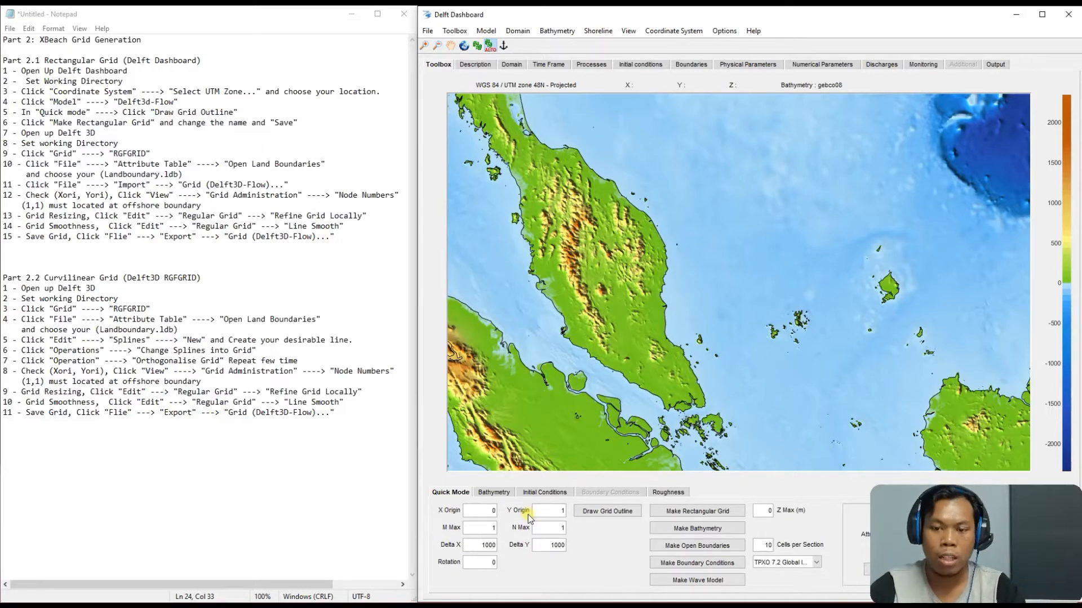
Draw a rectangular grid outline of about 6 by 5 cells of 1000 m on the sea beside the river mouth on Peninsular Malaysia's east coast
scroll(664, 323, up, 2)
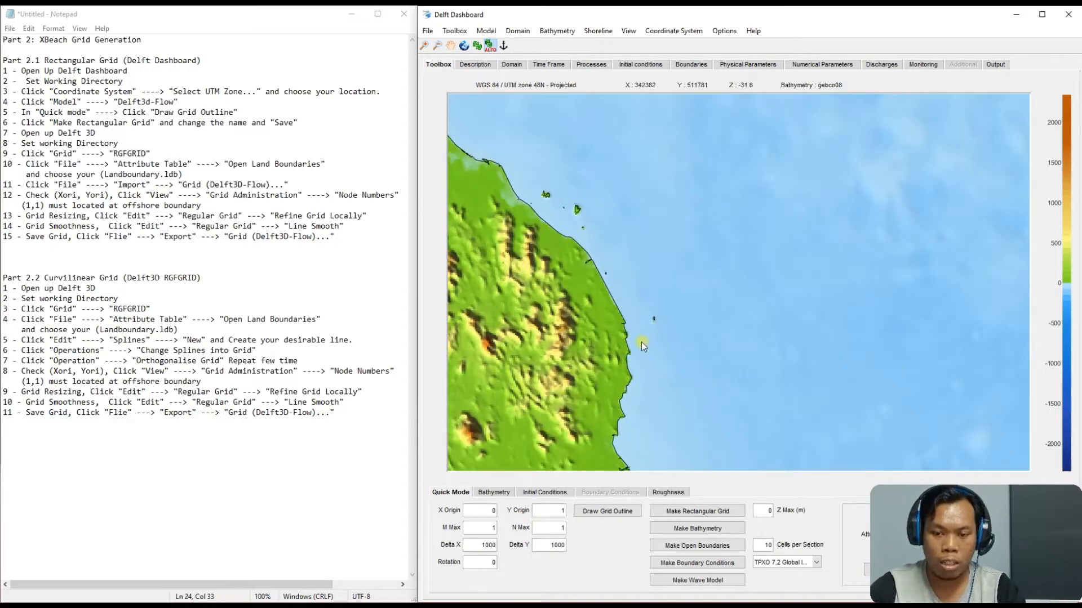
click(616, 380)
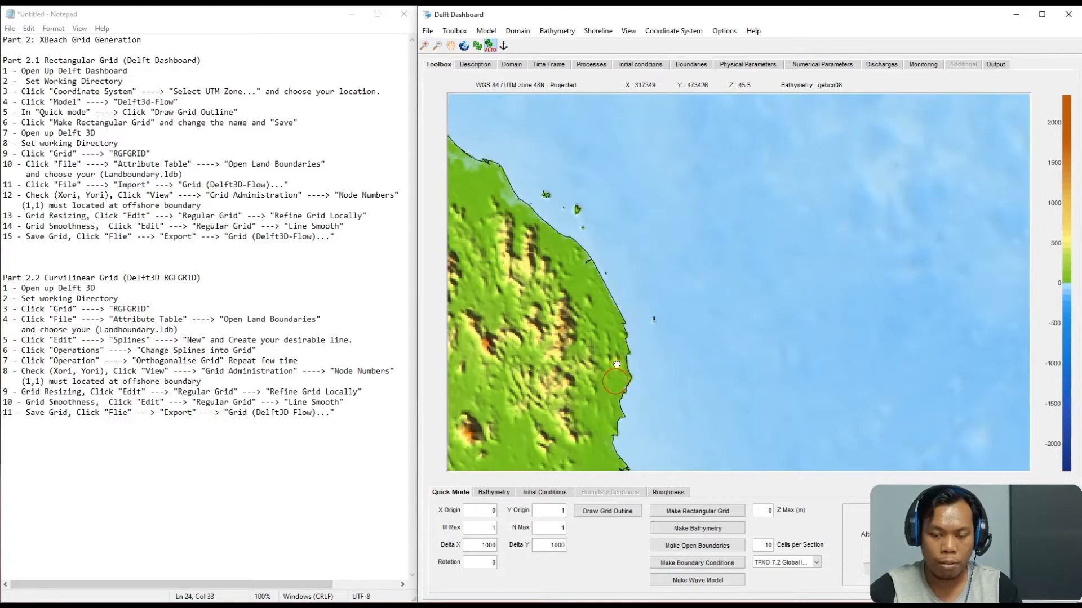
drag(617, 365, 618, 189)
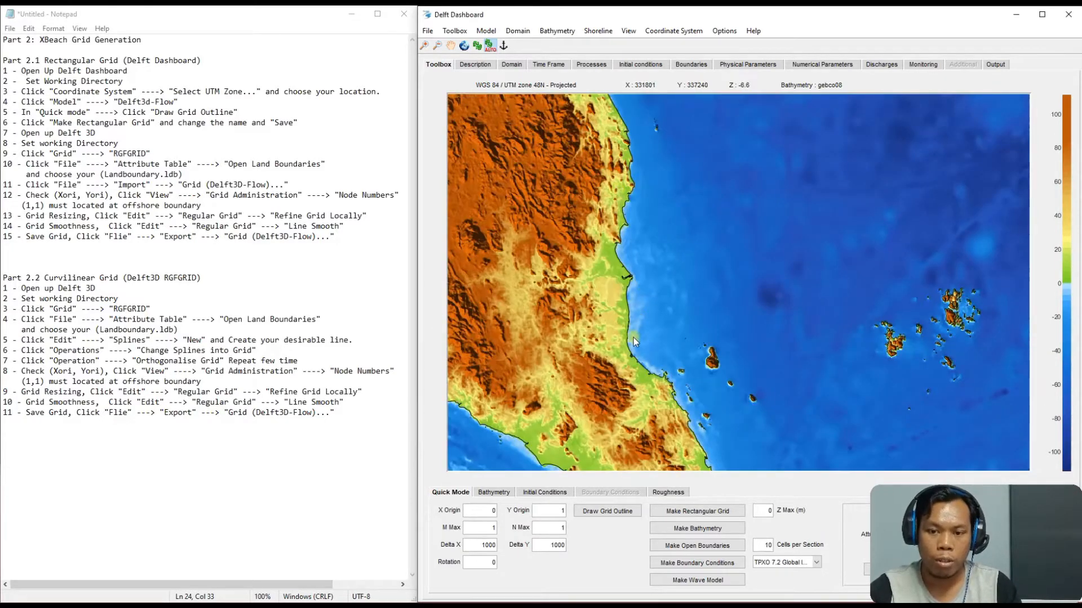
scroll(642, 238, up, 2)
scroll(612, 381, down, 2)
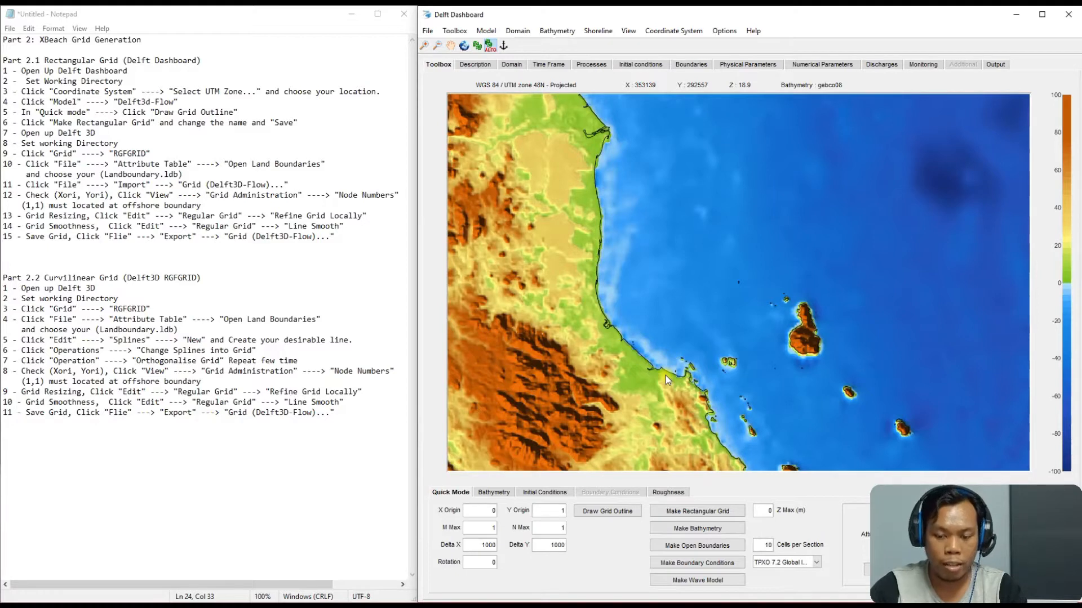
click(619, 512)
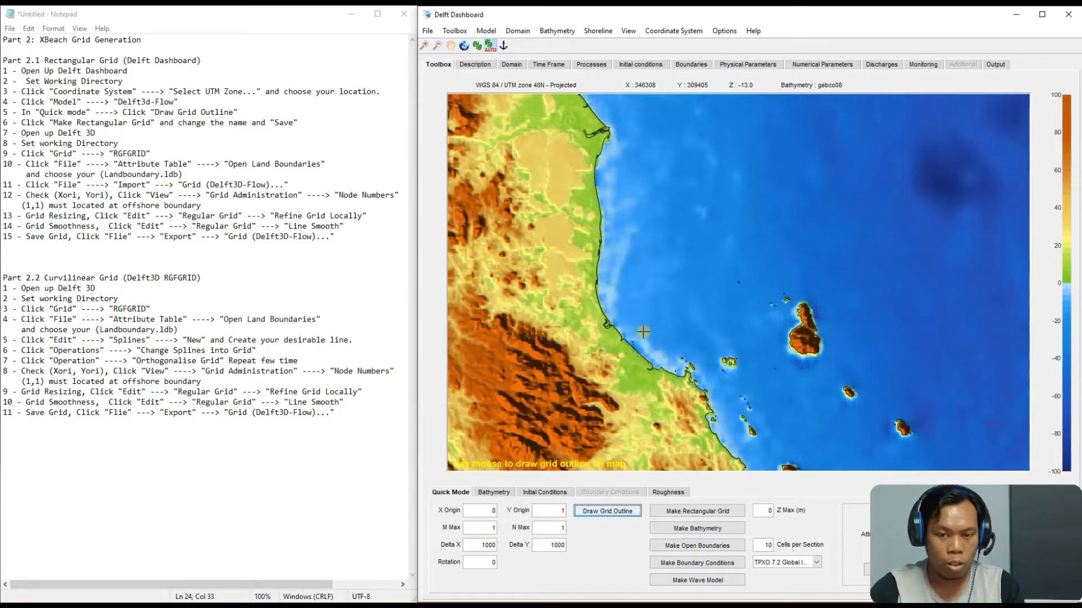
drag(612, 245, 689, 342)
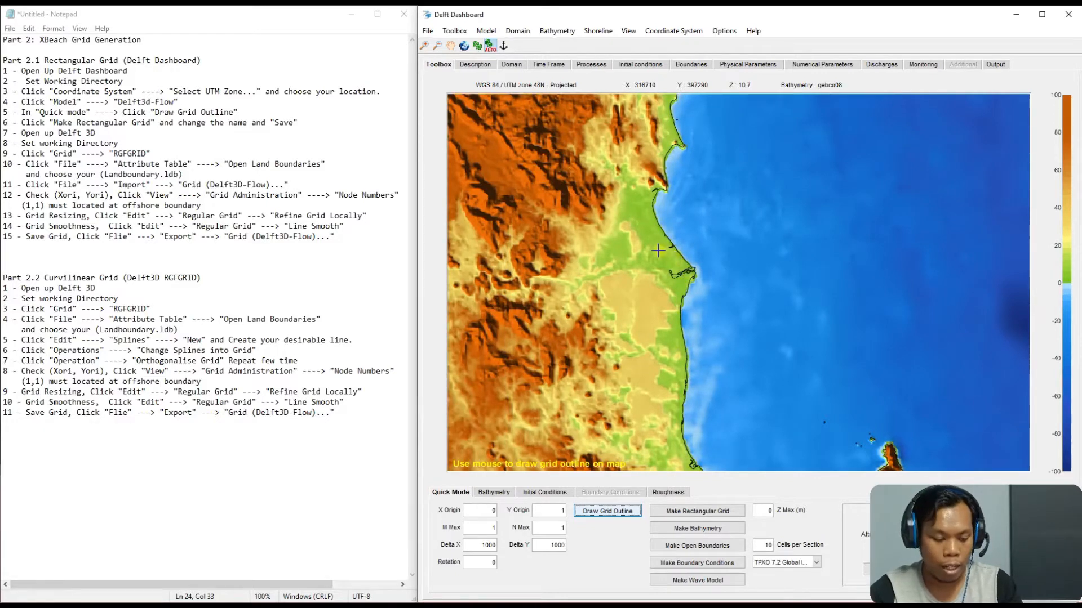
drag(658, 253, 660, 304)
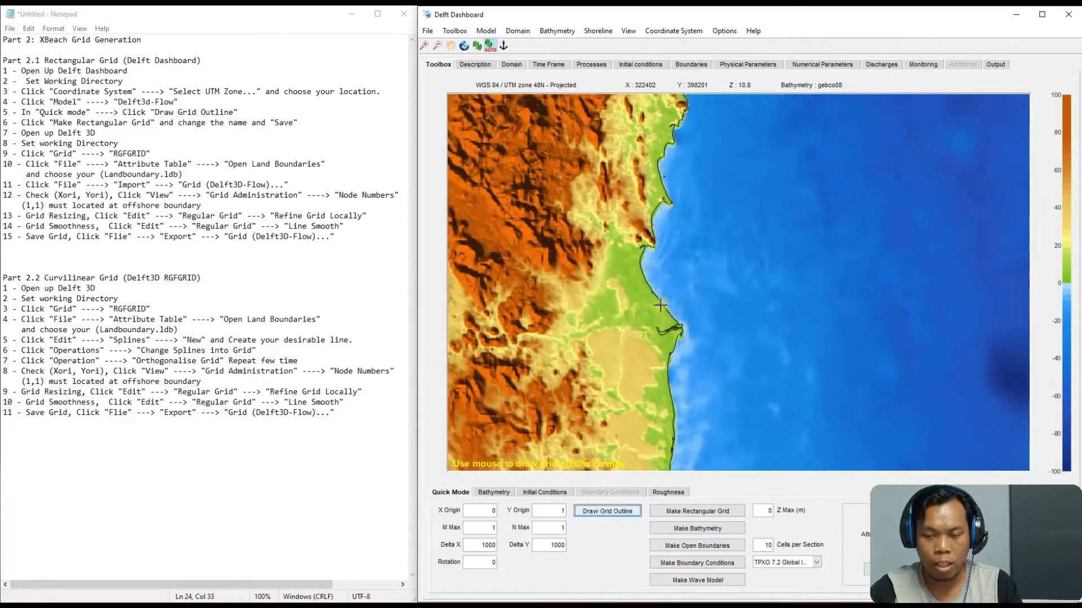
scroll(660, 304, up, 3)
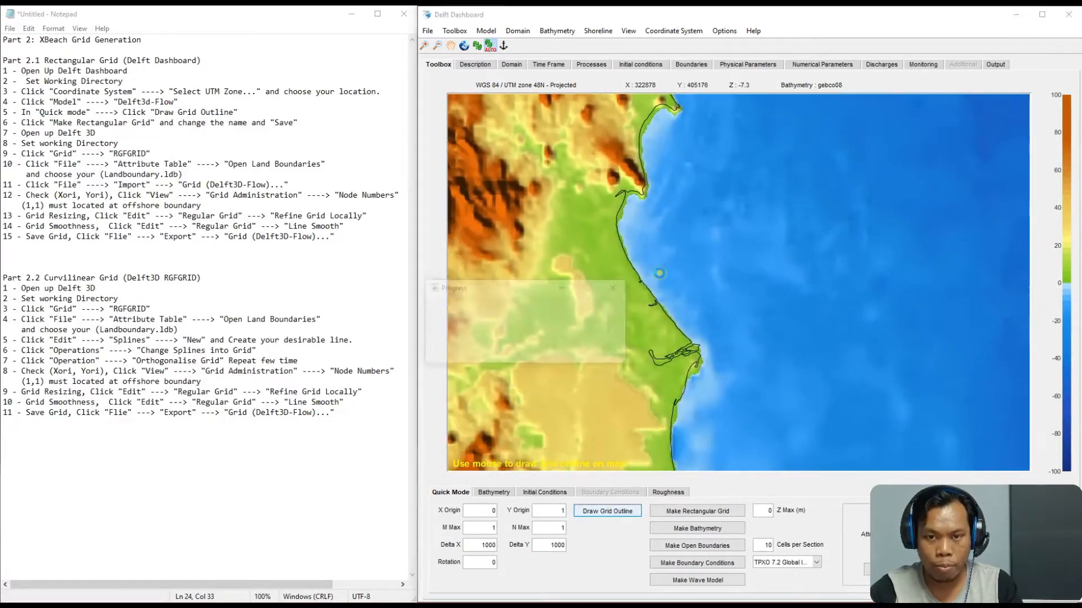
scroll(656, 281, up, 3)
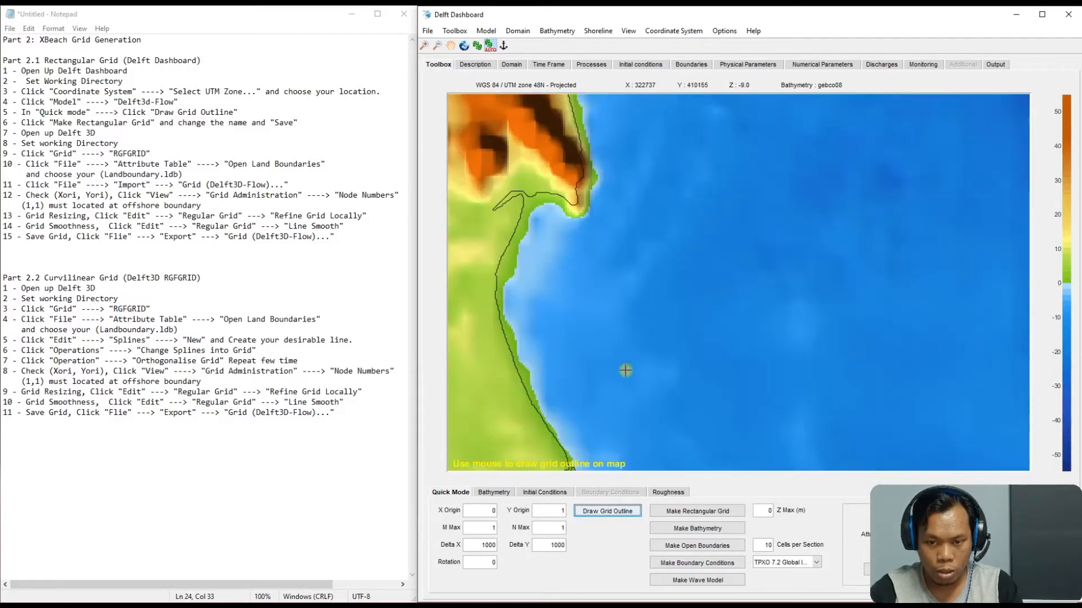
drag(625, 370, 678, 194)
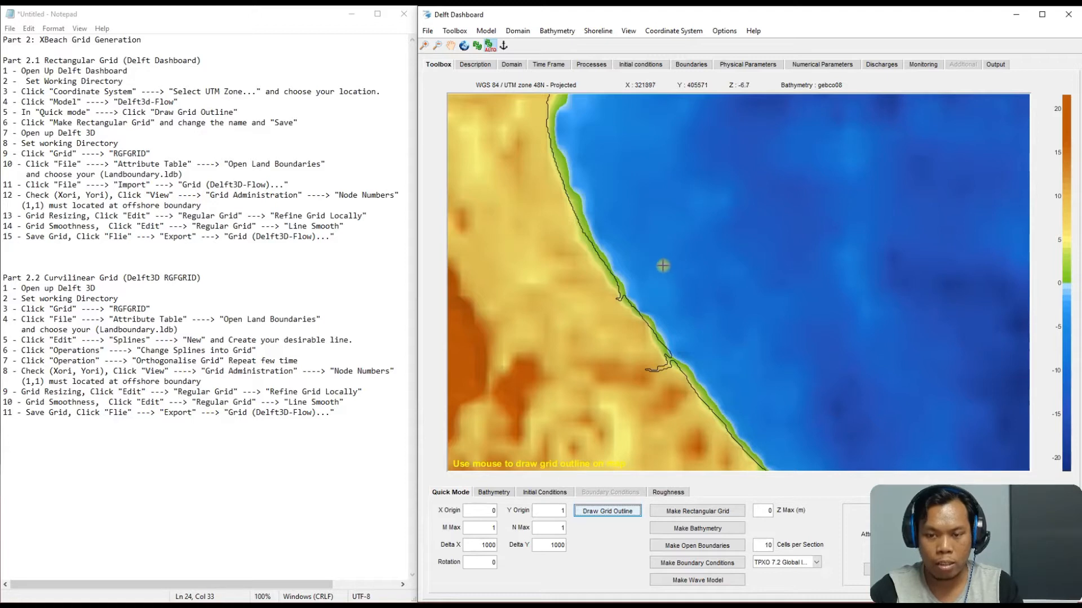
mouse_move(655, 256)
mouse_down()
mouse_move(687, 388)
mouse_move(761, 391)
mouse_move(746, 341)
mouse_up()
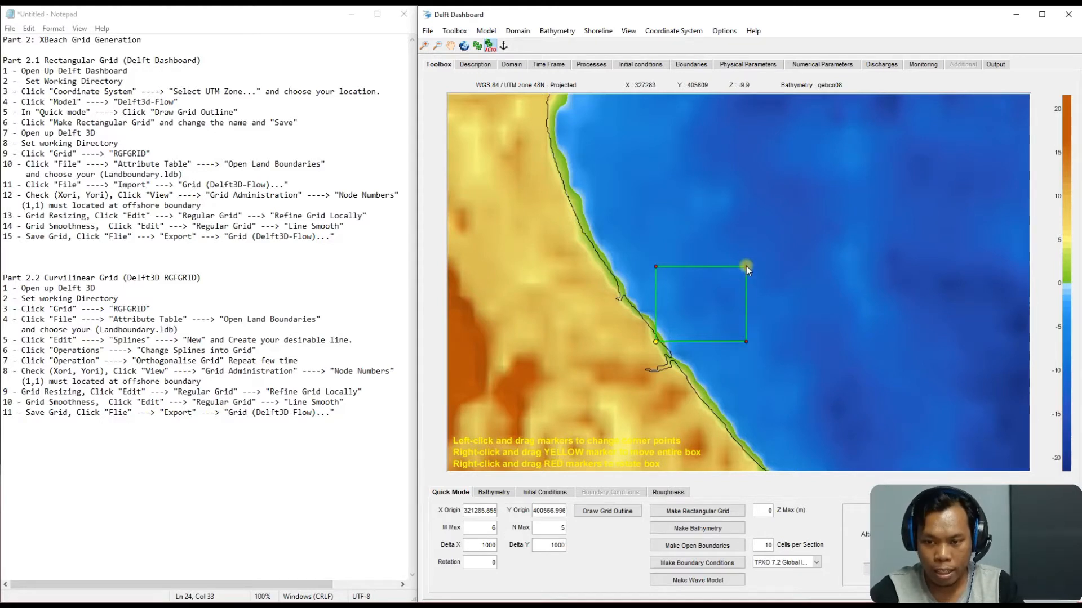
Rotate the grid outline to about -141.7 degrees and move it across the coastline with its origin offshore at about X 322546, Y 405342
mouse_move(745, 266)
mouse_down()
mouse_move(693, 234)
mouse_move(590, 246)
mouse_move(534, 324)
mouse_move(590, 411)
mouse_move(671, 434)
mouse_move(640, 429)
mouse_up()
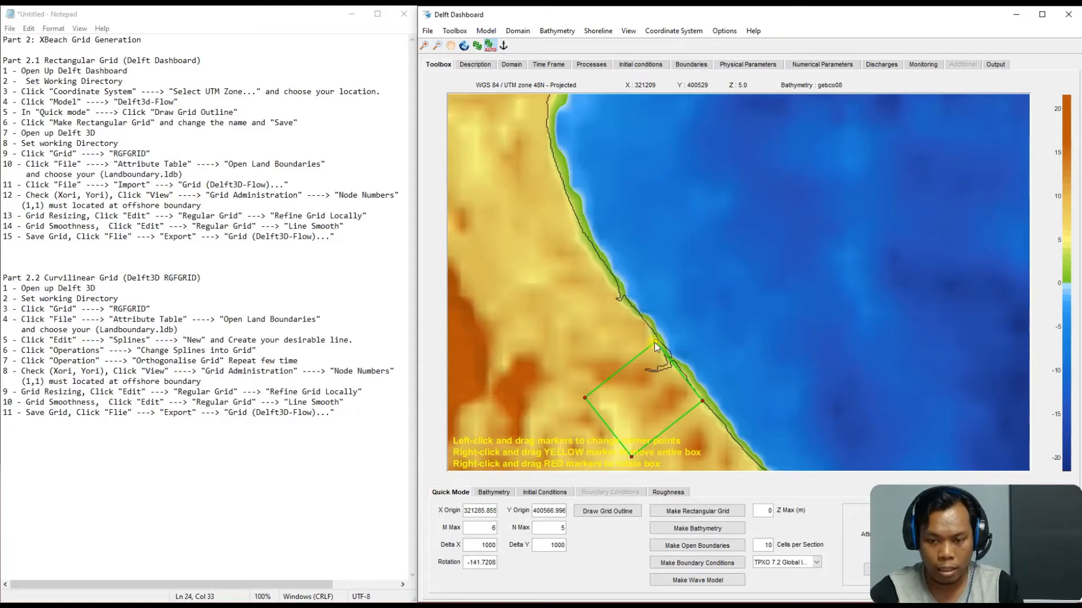
mouse_move(654, 342)
mouse_down()
mouse_move(643, 286)
mouse_move(650, 271)
mouse_move(674, 270)
mouse_up()
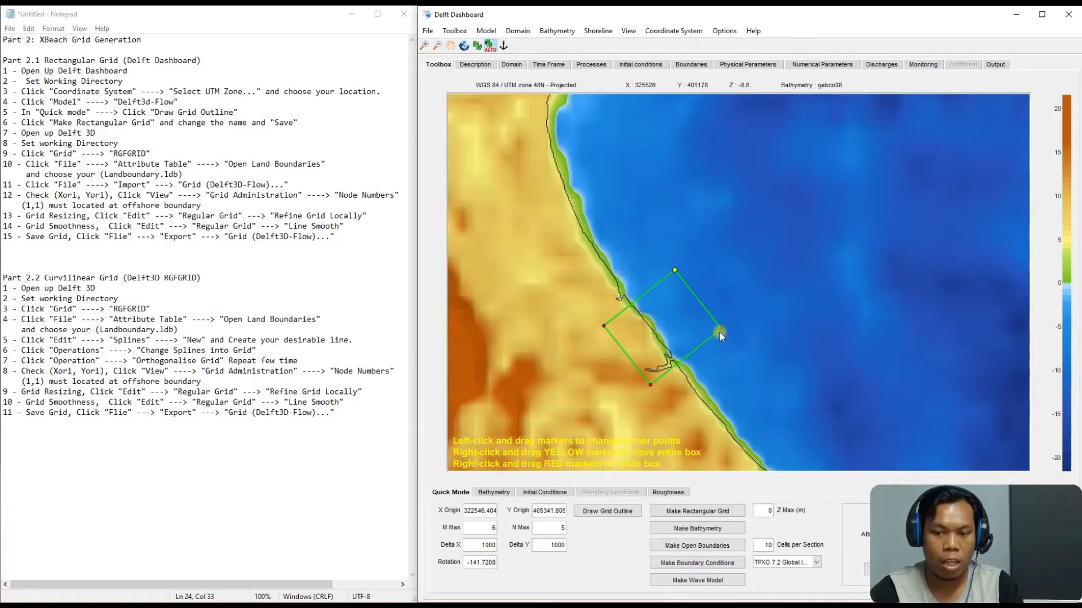
Fine-tune the grid outline's corners to 6 by 5 cells, rotation about -141.16 degrees, with the offshore origin at about X 323196, Y 405342
drag(721, 329, 721, 327)
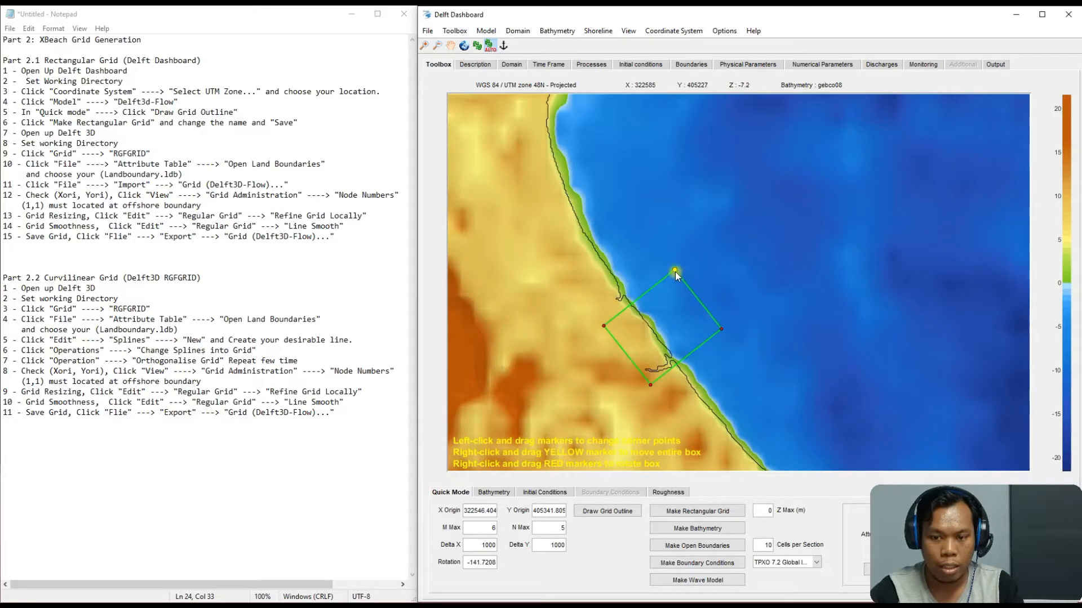
drag(675, 269, 678, 276)
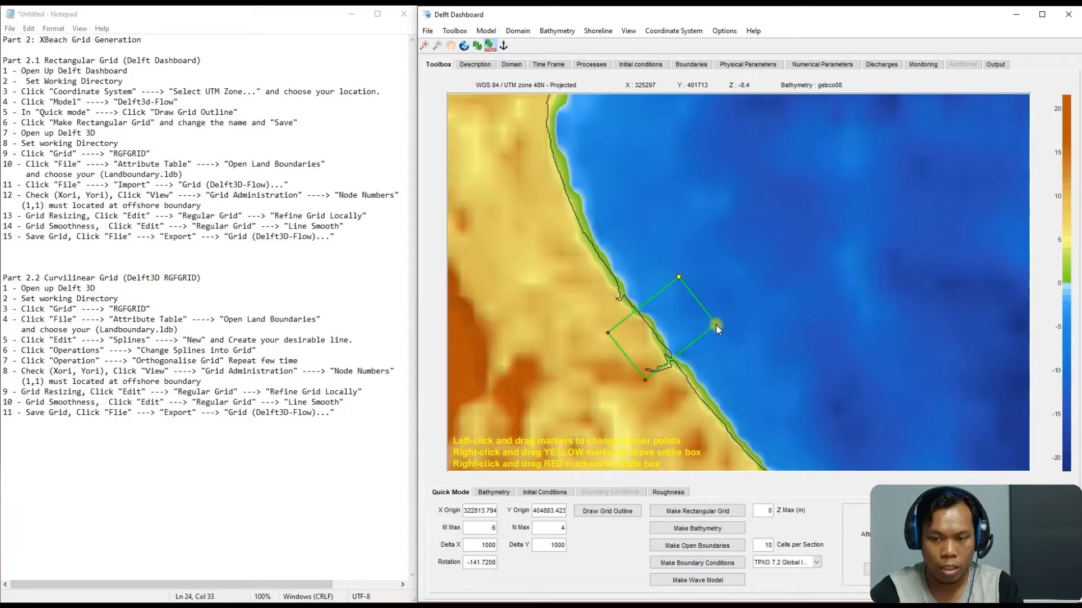
drag(715, 324, 721, 355)
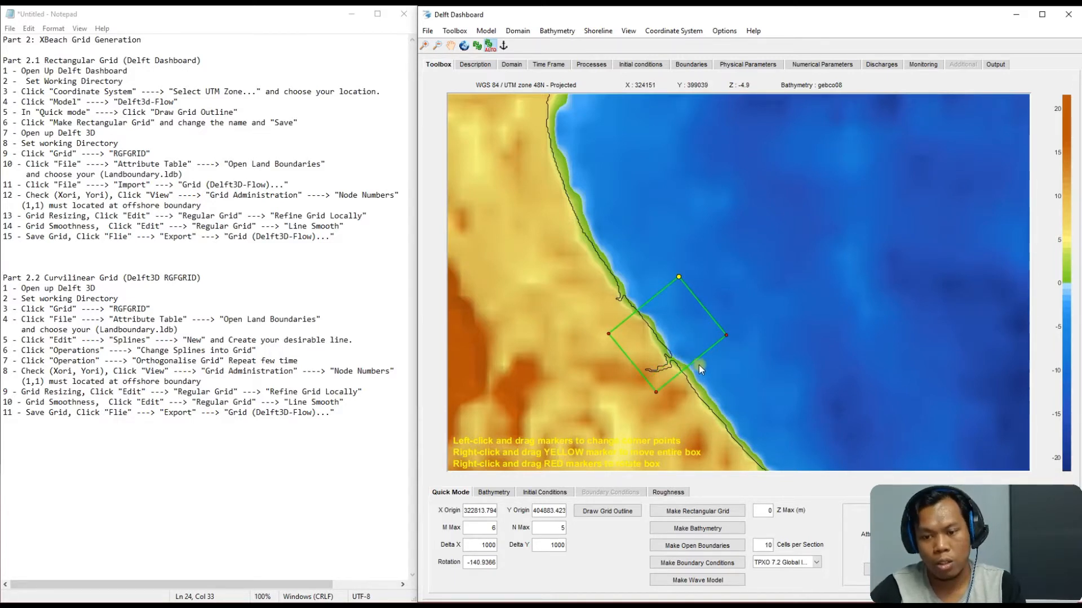
drag(679, 277, 684, 270)
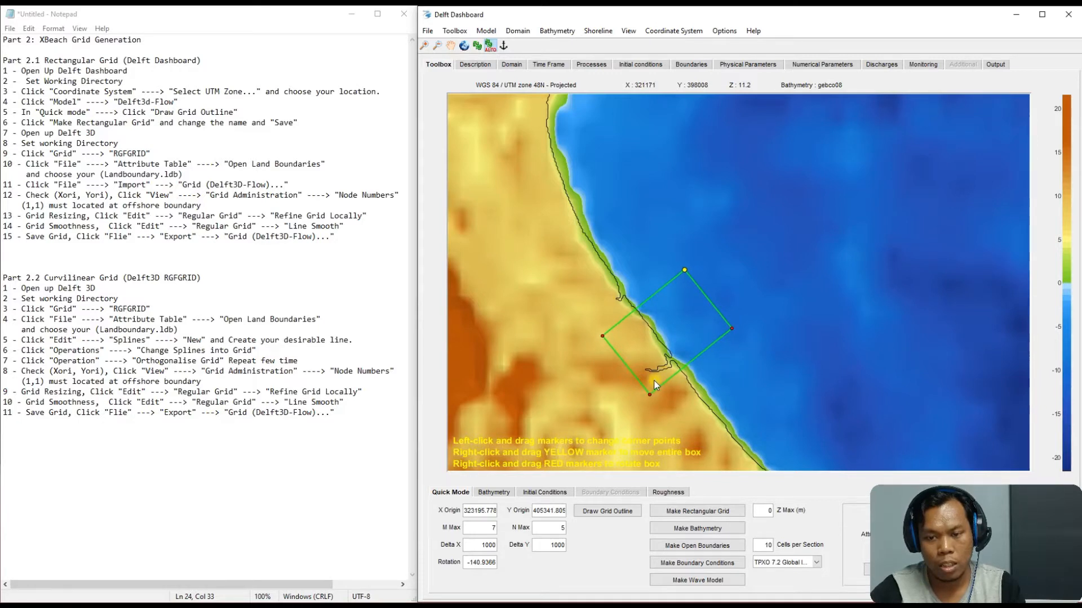
drag(650, 394, 657, 388)
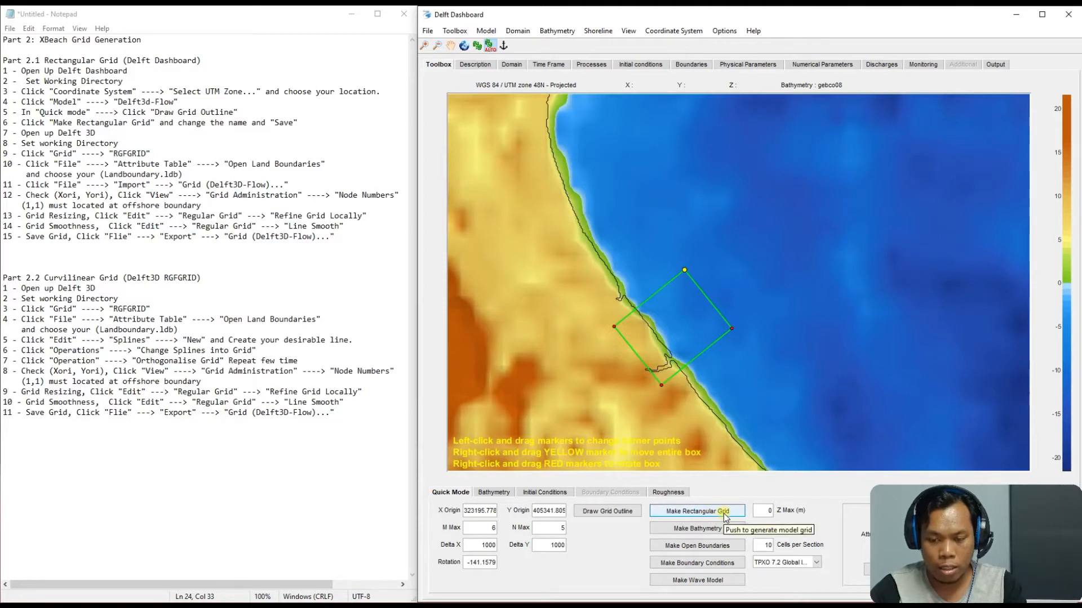
Set the grid's maximum Z to 20 m and its Delta X and Delta Y cell sizes to 100 m each
double_click(766, 511)
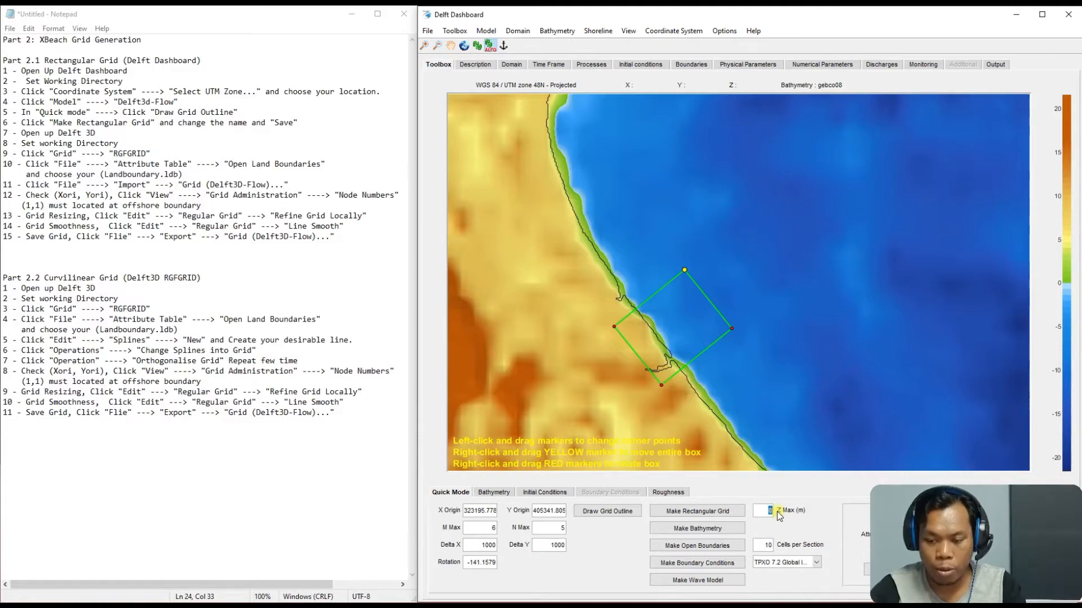
text(20)
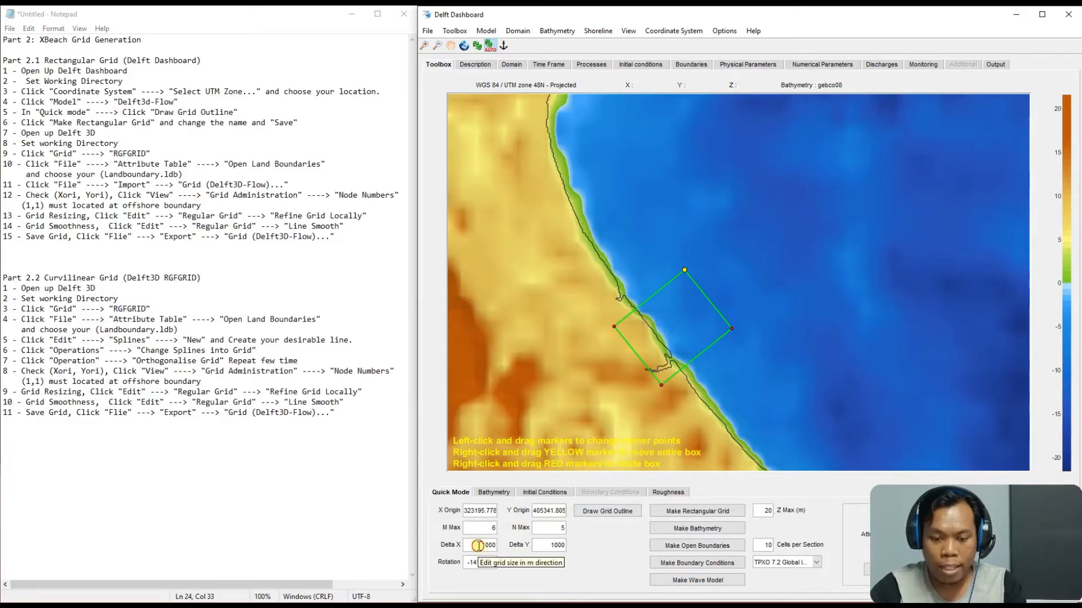
drag(478, 545, 508, 547)
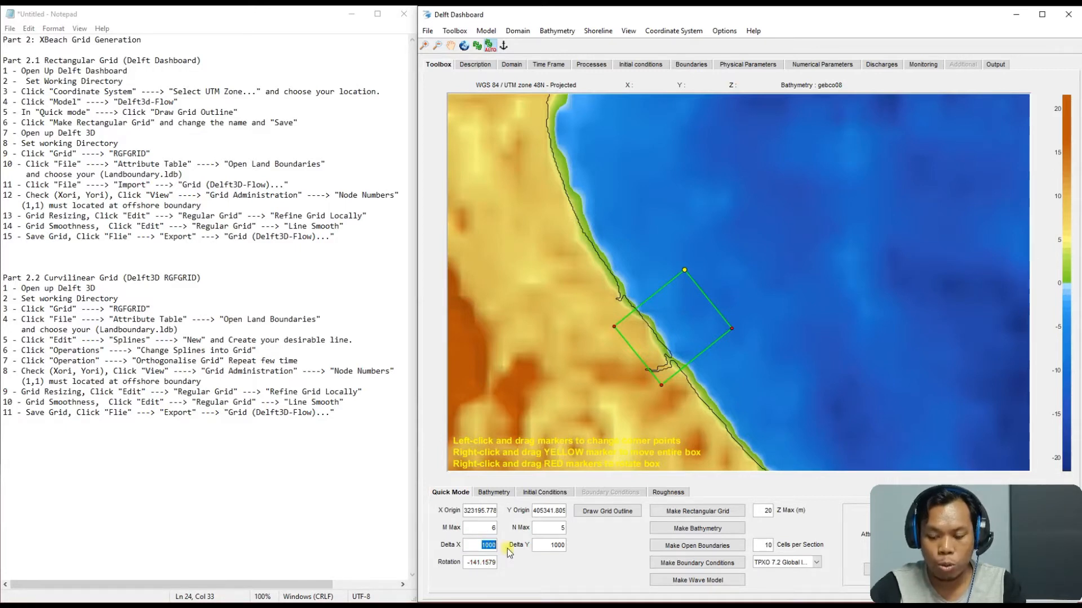
text(100)
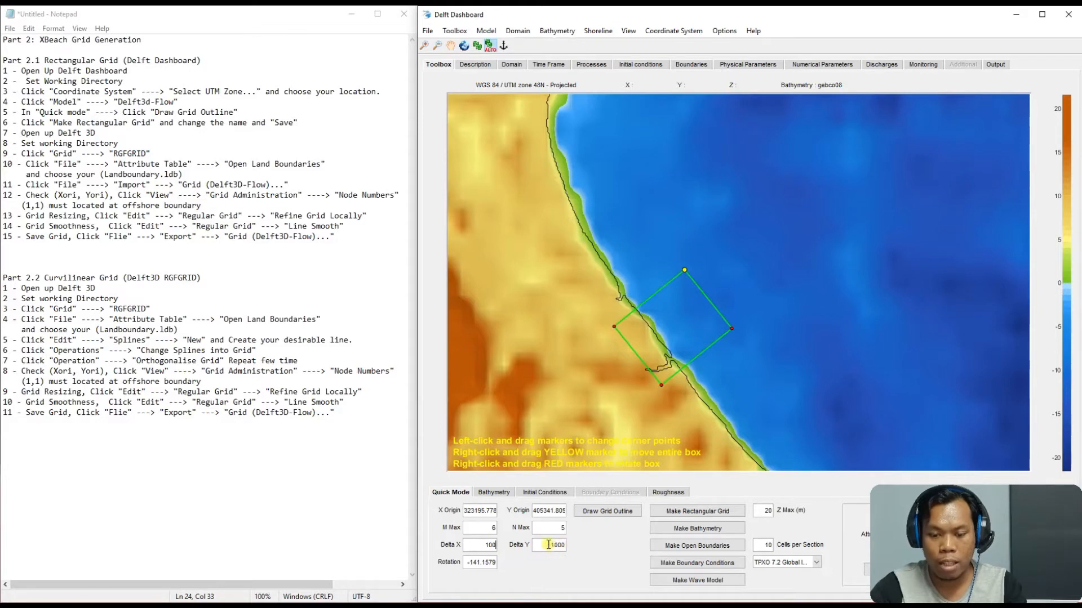
drag(545, 545, 573, 545)
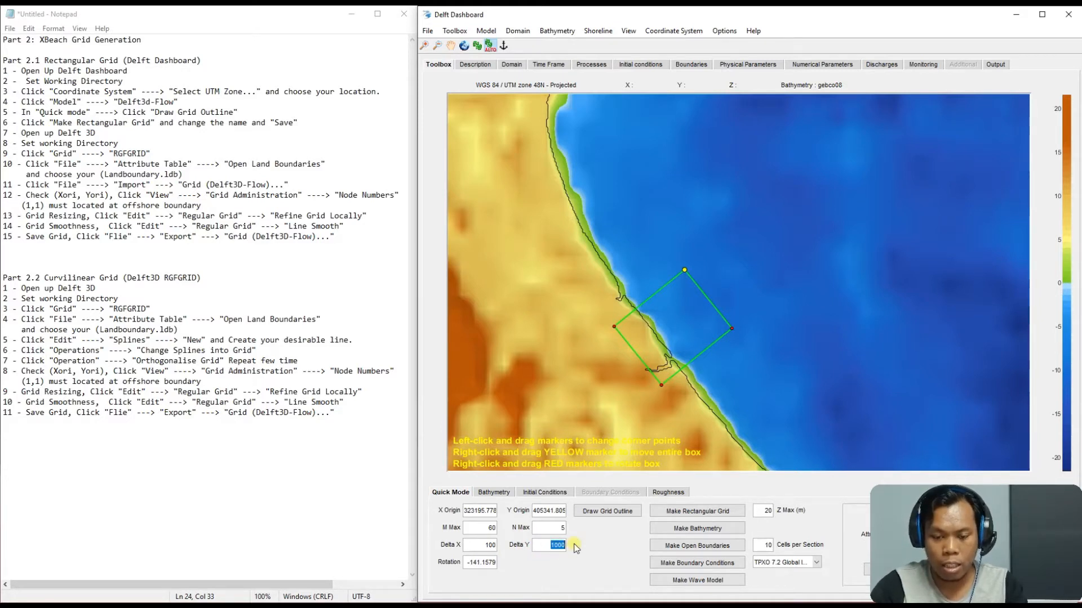
text(100)
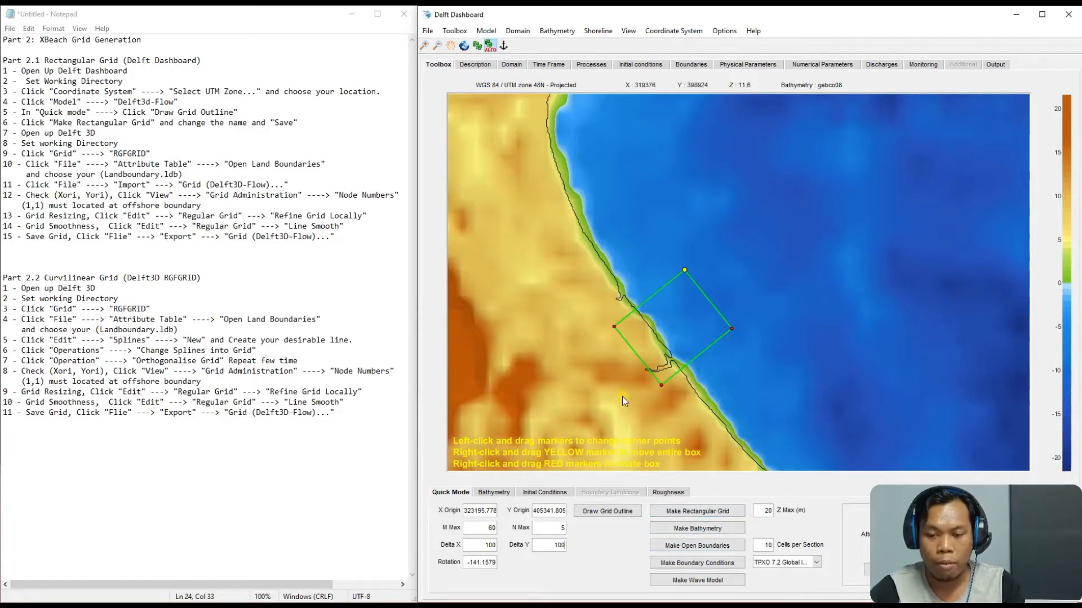
Generate the rectangular grid and save it as Tutorial in the Rectangular Grid folder
click(718, 516)
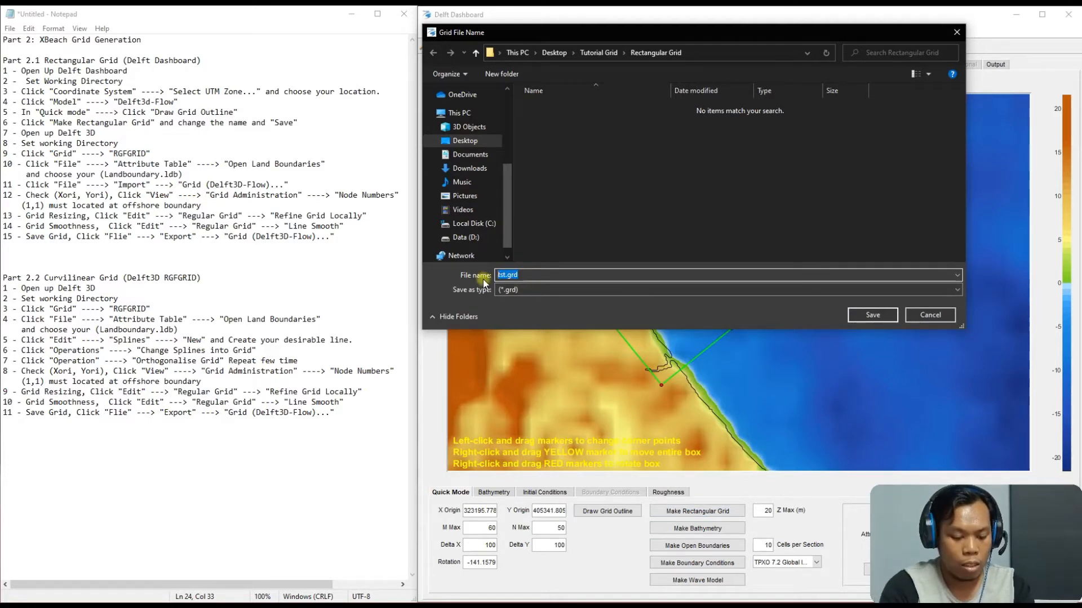
text(Tutorial)
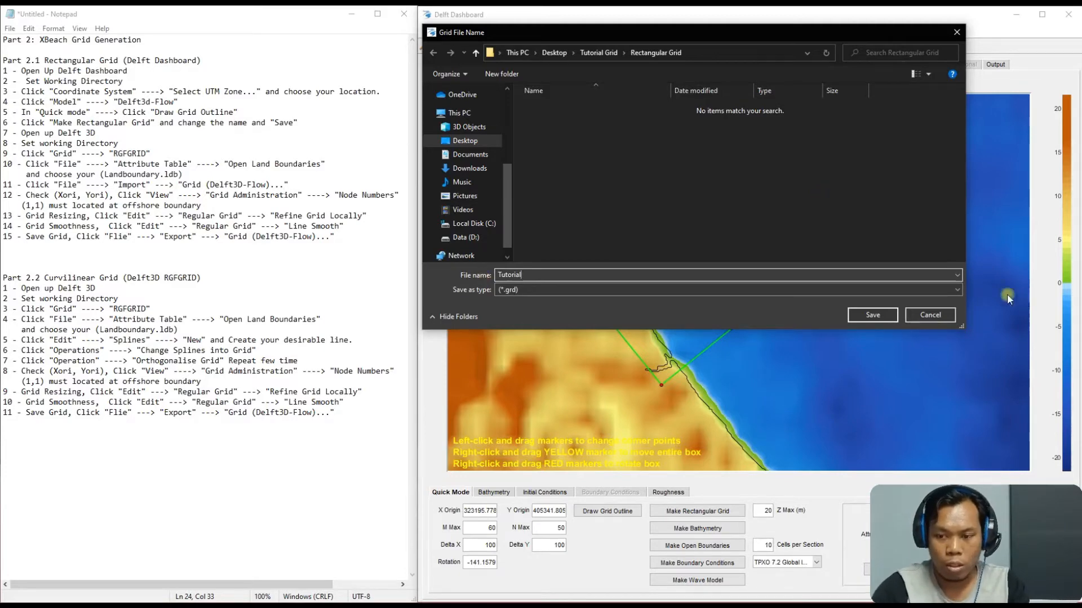
click(882, 316)
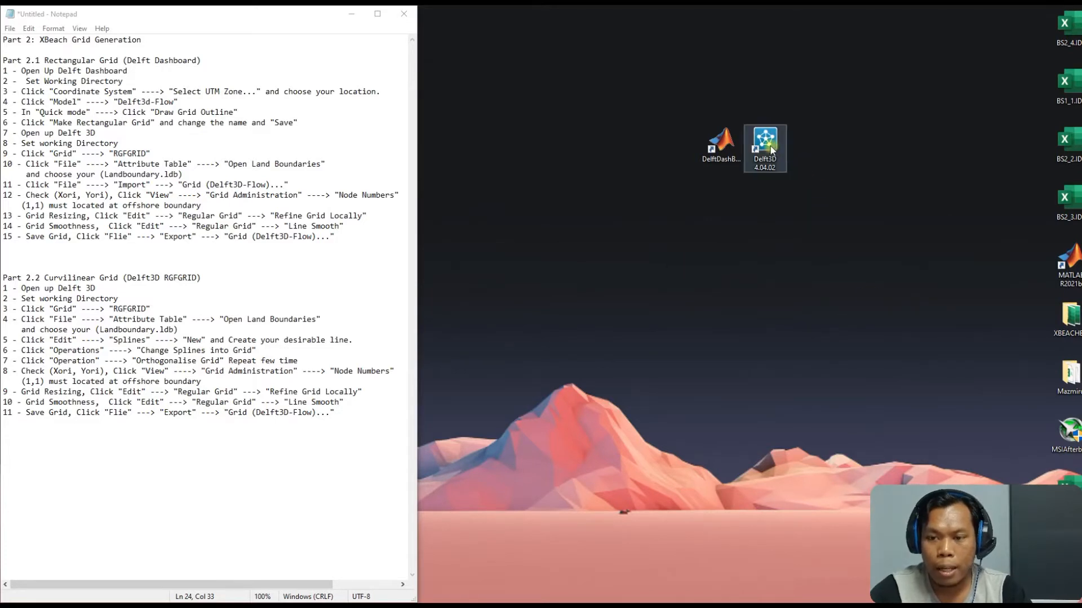
Launch Delft3D 4.04.02 from the desktop and open its Grid and Bathymetry module
double_click(769, 142)
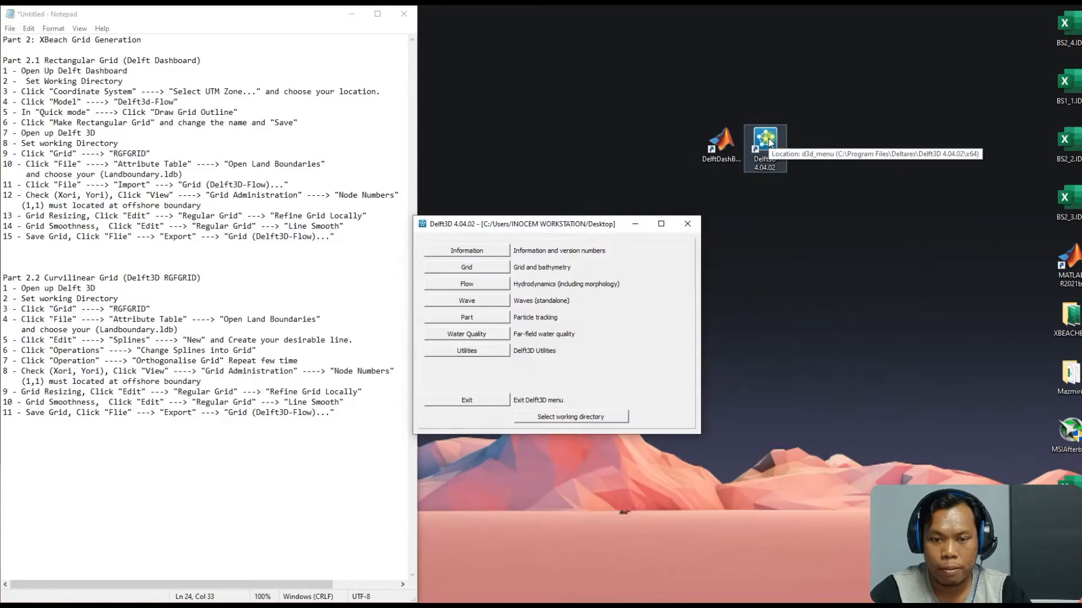
drag(601, 229, 651, 221)
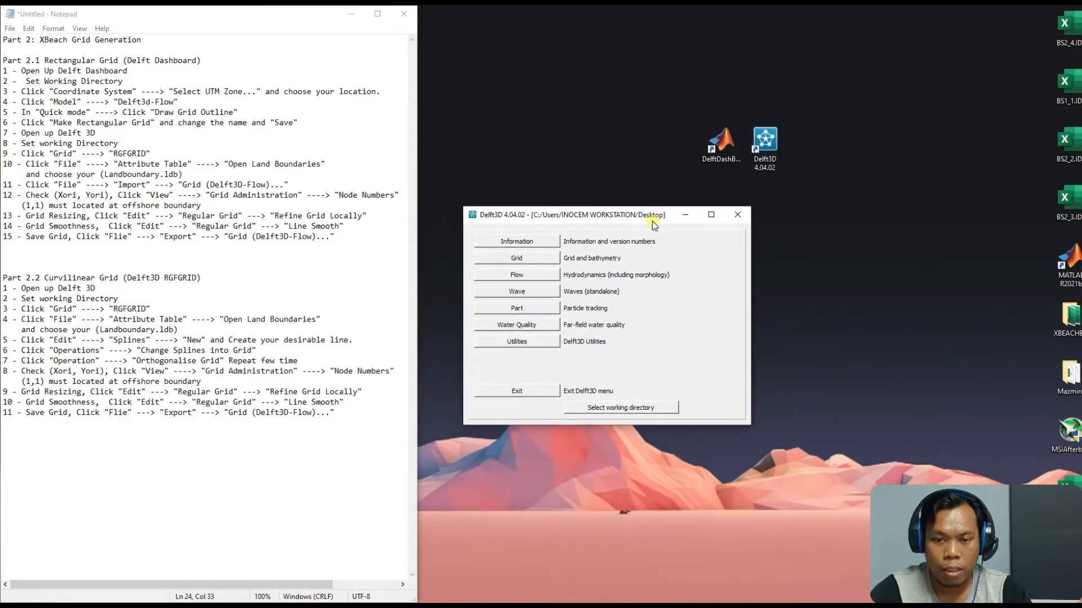
click(535, 259)
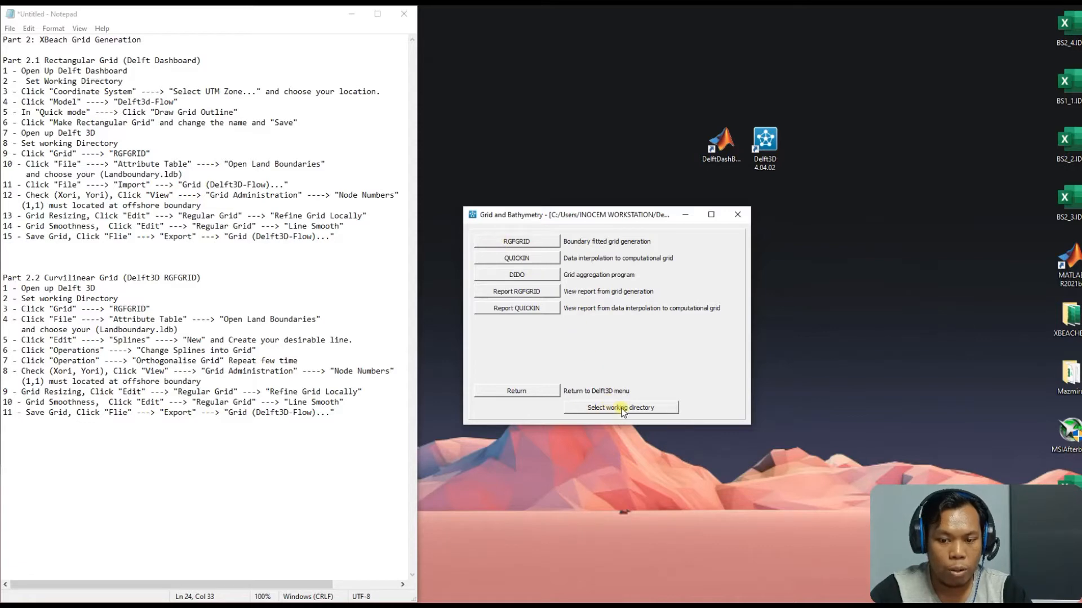
Set the working directory to the Rectangular Grid folder inside Tutorial Grid on the Desktop
click(637, 409)
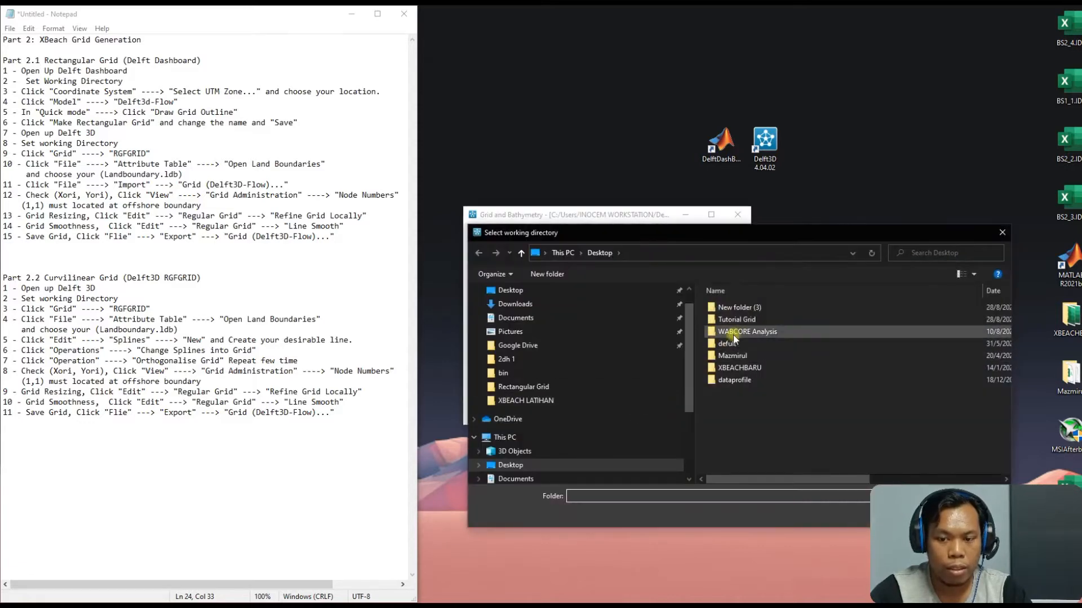
double_click(743, 320)
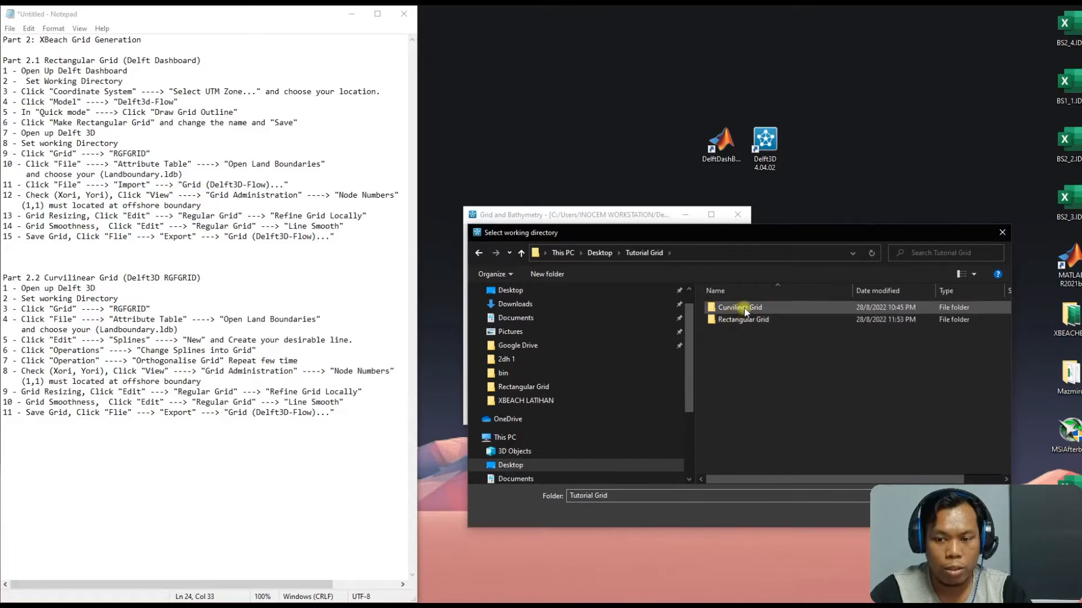
click(750, 323)
double_click(749, 323)
drag(805, 240, 718, 180)
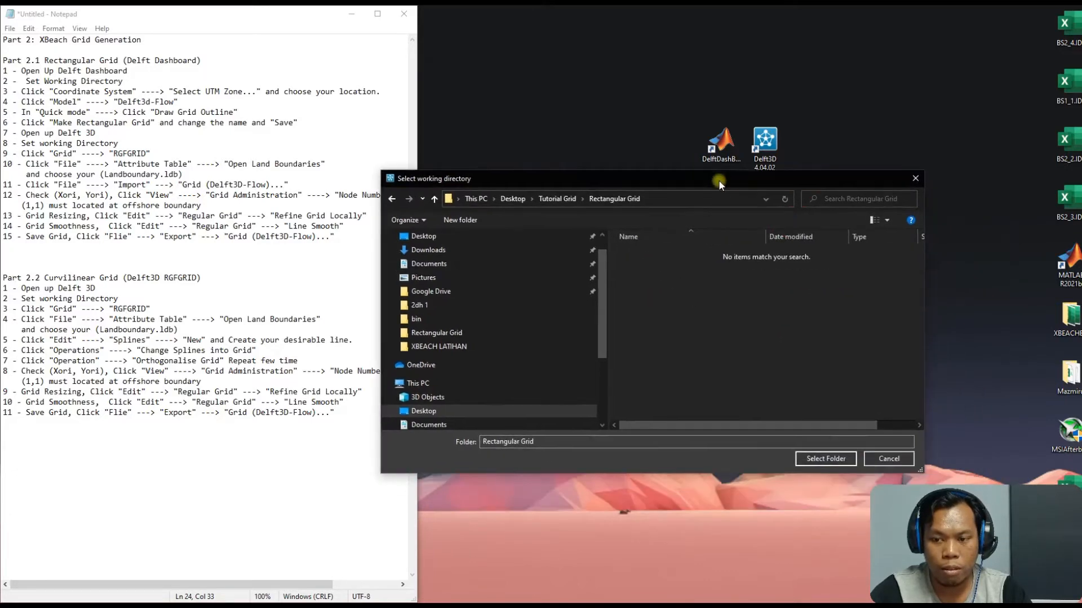
click(839, 458)
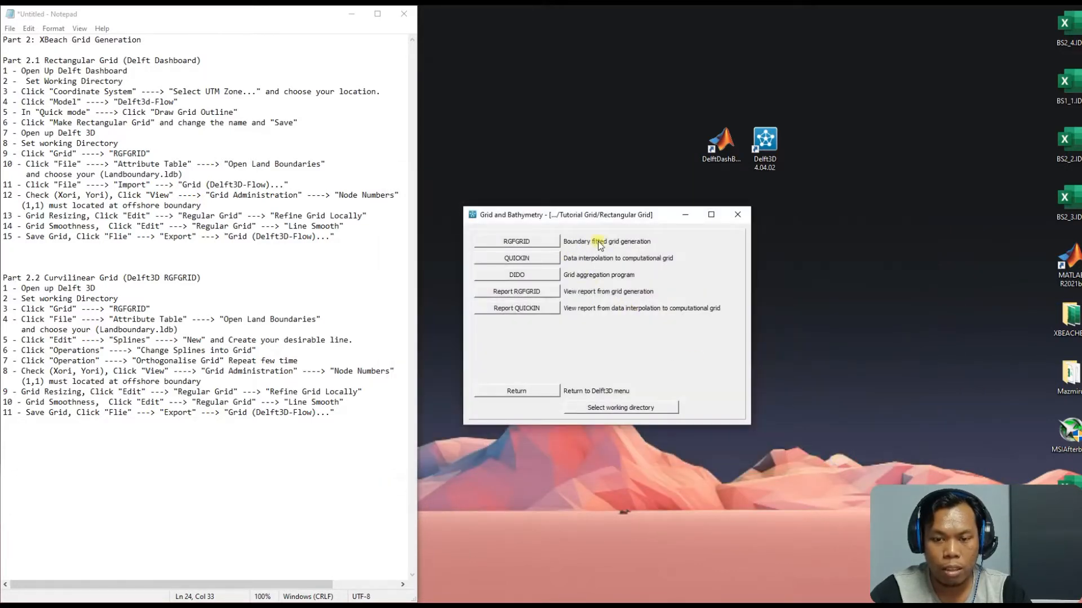
Start RGFGRID and fit its window beside the Notepad instructions so both are visible
click(536, 241)
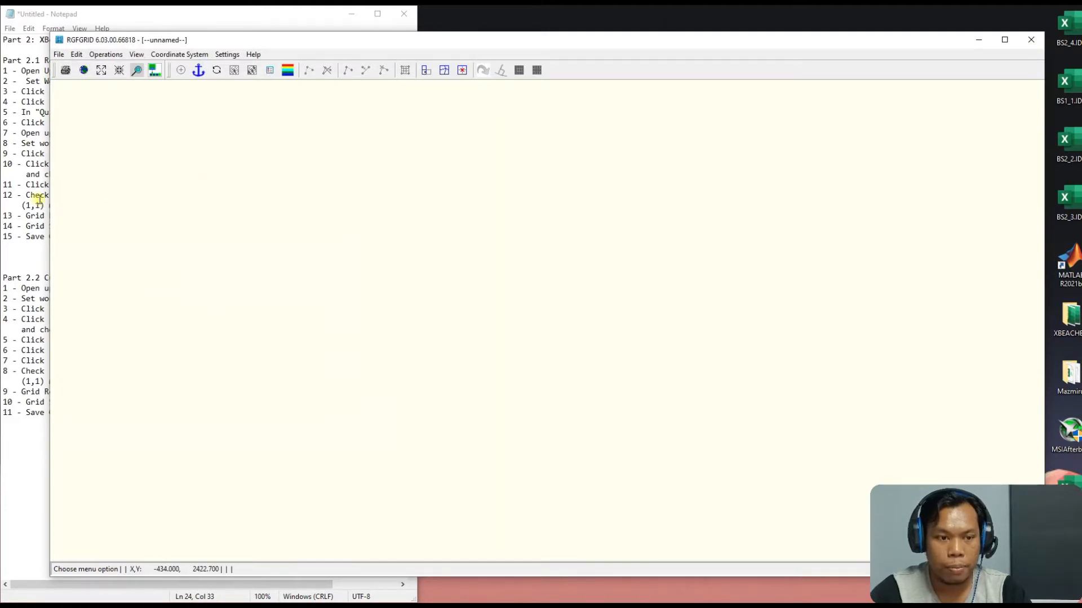
drag(50, 202, 426, 201)
drag(678, 36, 677, 25)
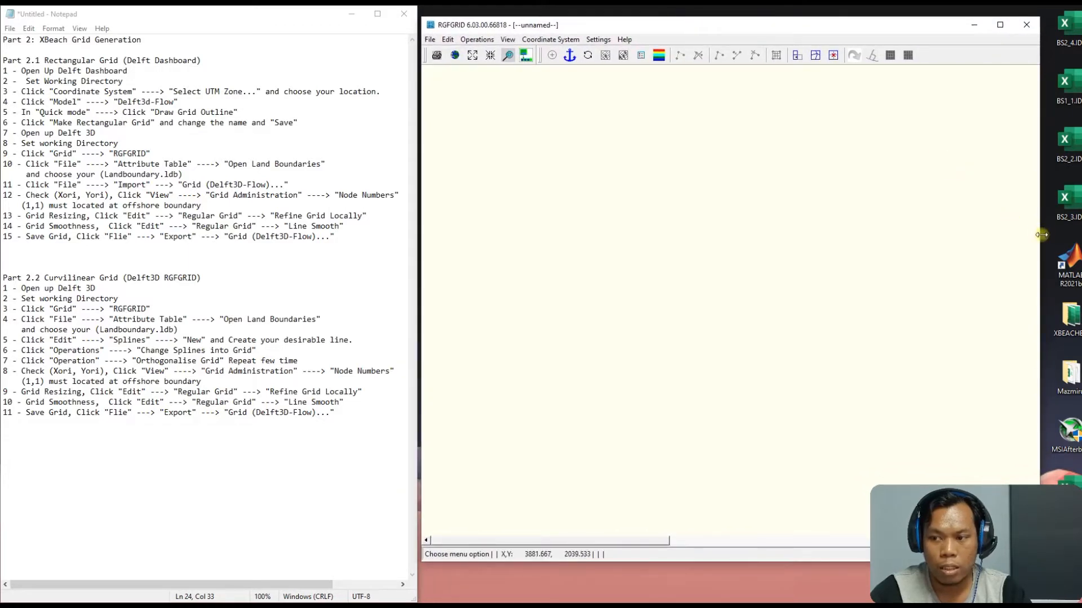
drag(1040, 233, 1078, 243)
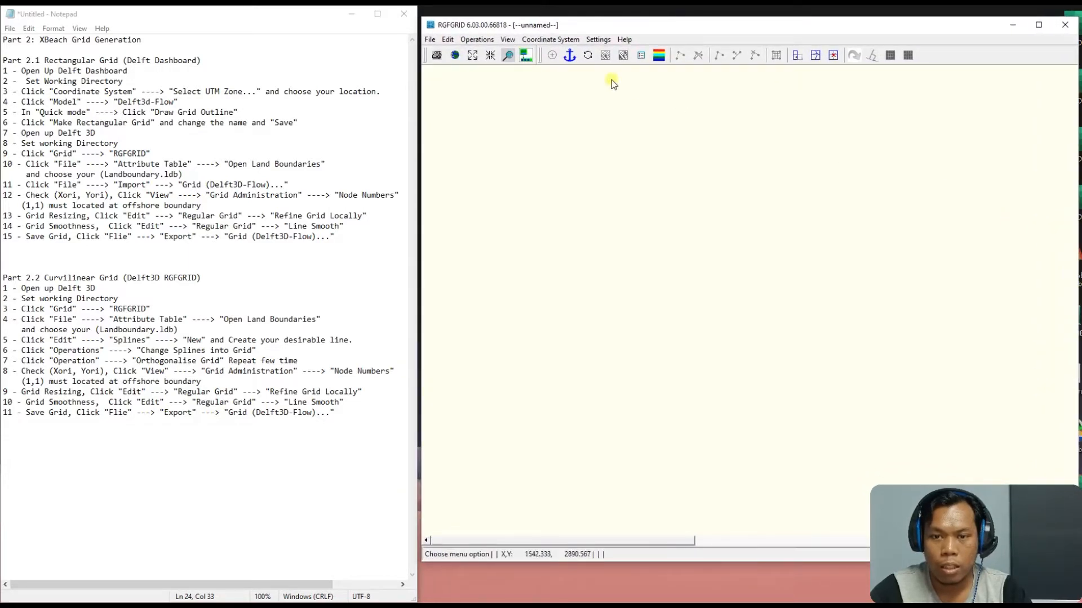
Load the land boundary file Shoreline_Pahang.ldb from the Rectangular Grid folder
click(432, 40)
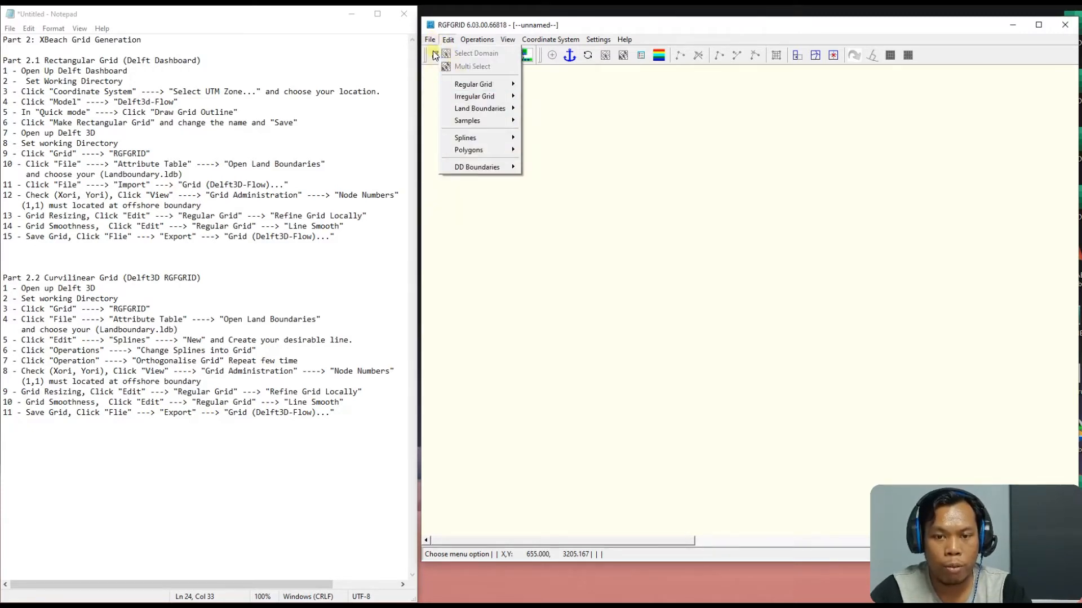
click(481, 120)
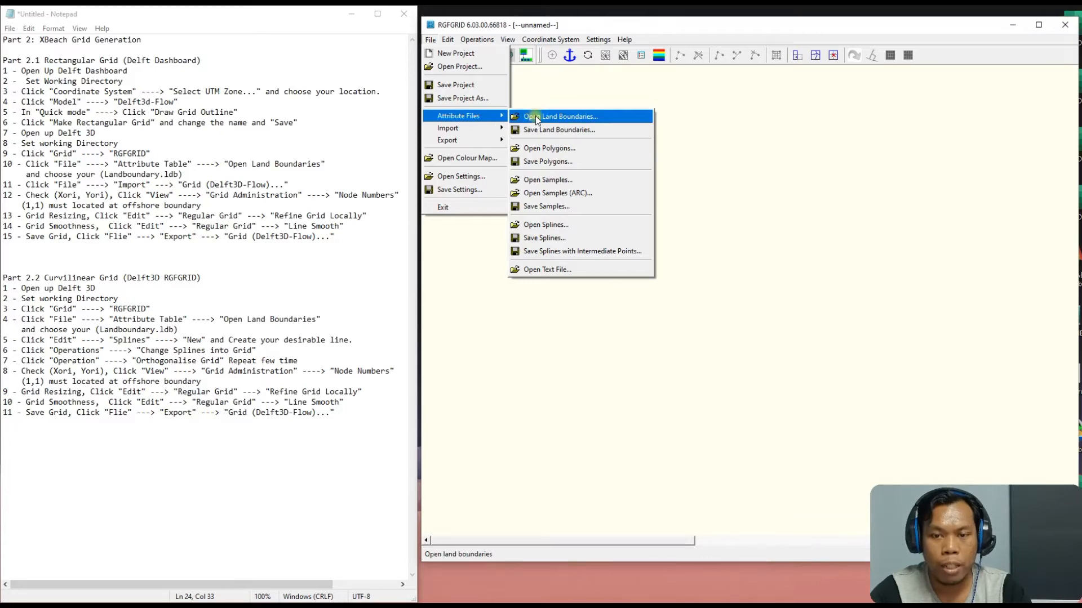
click(555, 116)
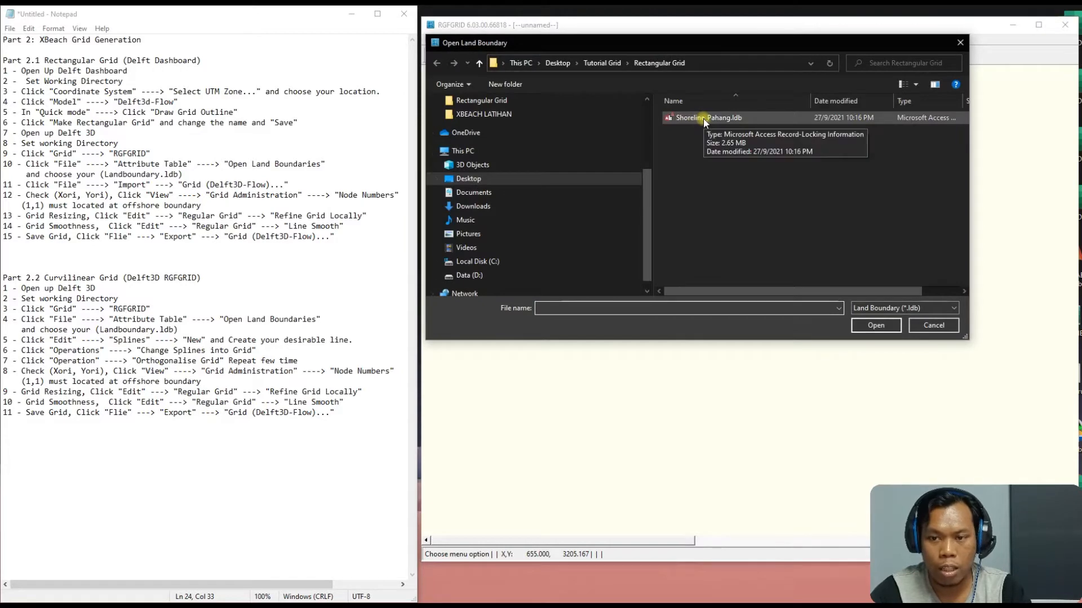
click(704, 120)
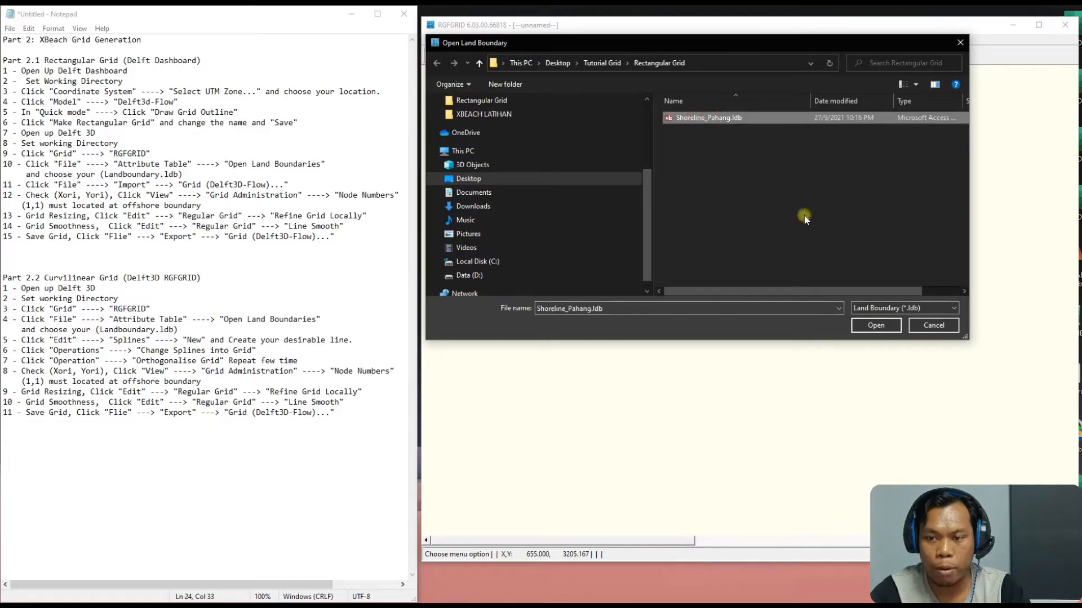
click(876, 326)
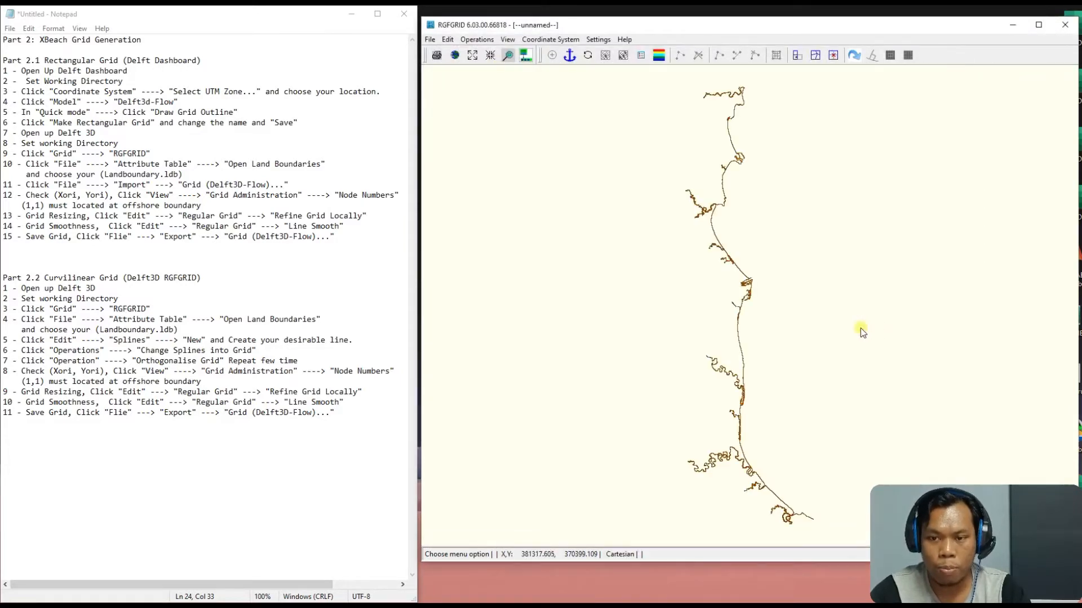
Import the Delft3D-FLOW grid Tutorial.grd over the shoreline
scroll(745, 263, up, 5)
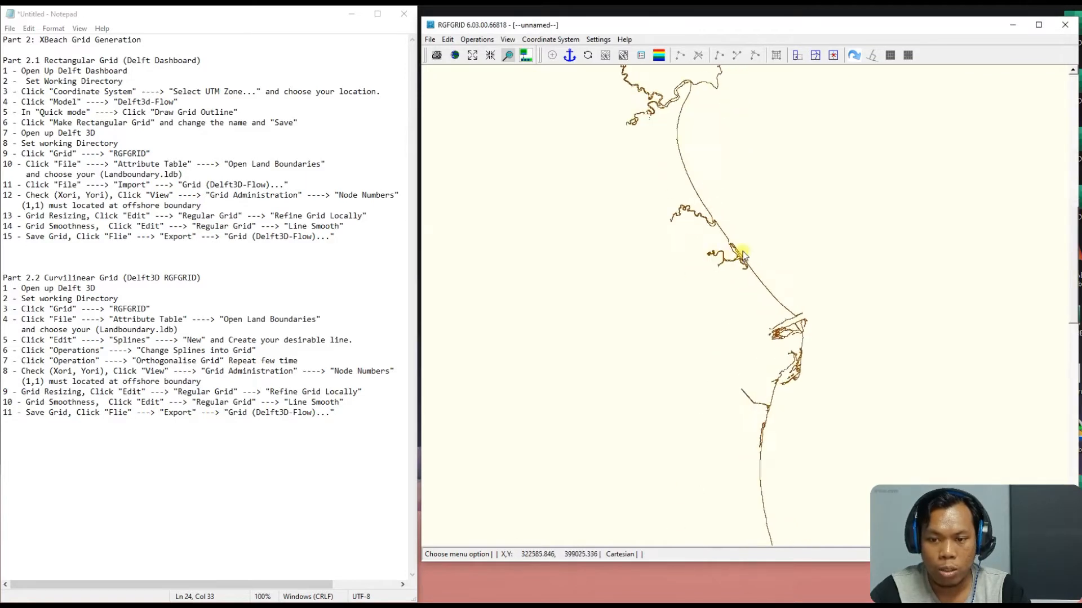
scroll(744, 241, up, 2)
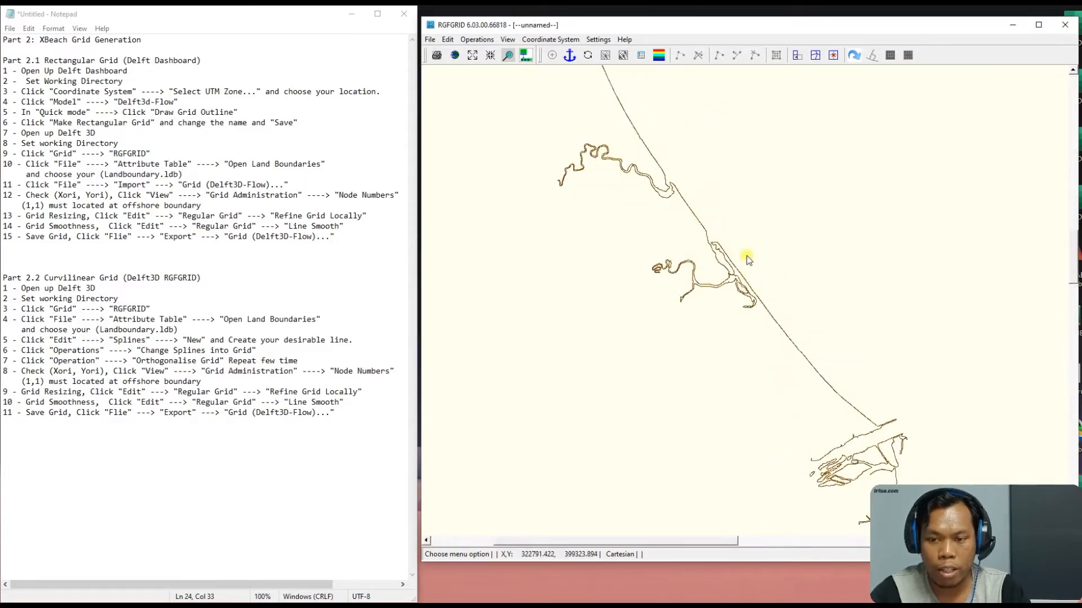
click(435, 44)
mouse_move(467, 133)
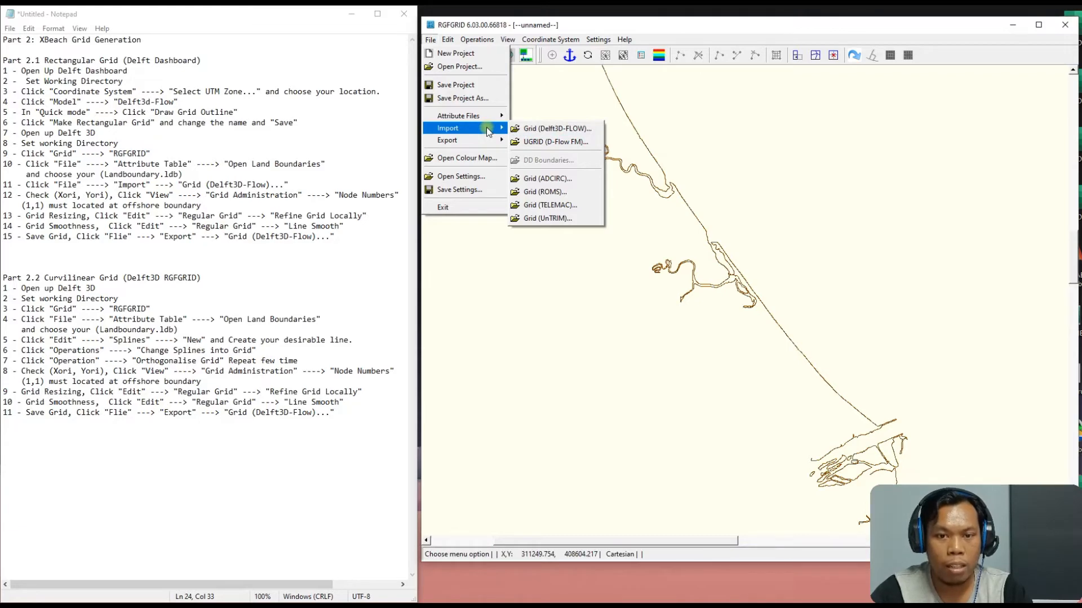
click(551, 129)
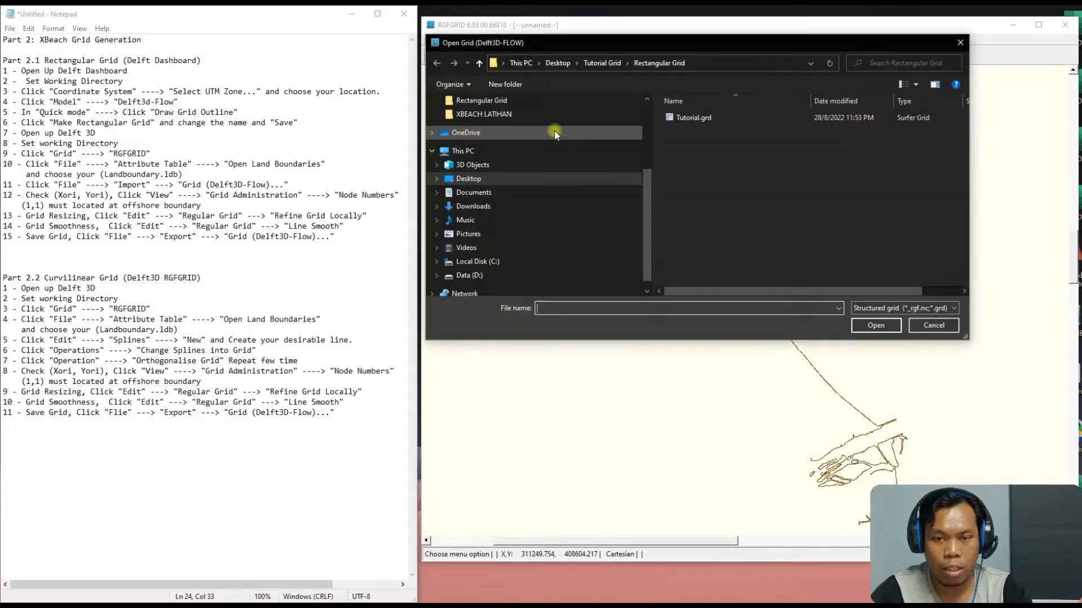
click(704, 117)
click(871, 325)
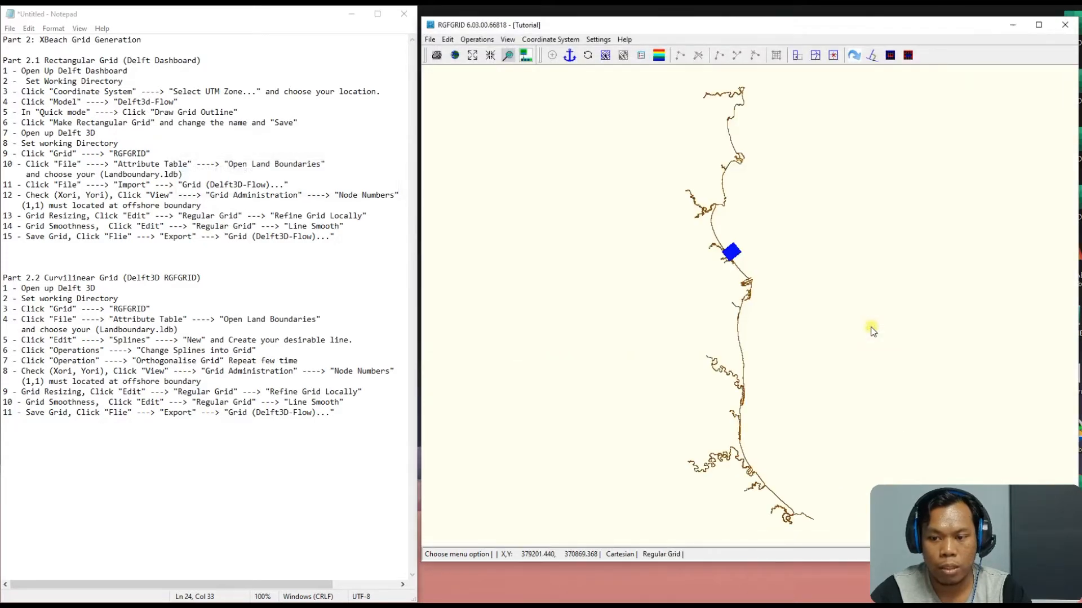
scroll(742, 263, up, 10)
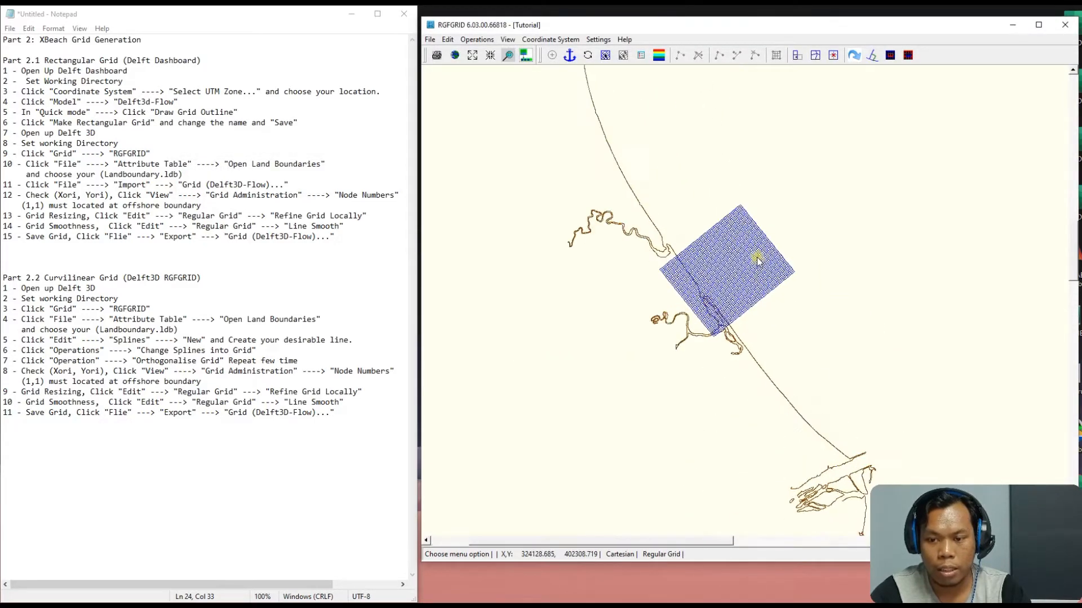
Show the grid's node numbers to check that node (1,1) lies at the offshore boundary, and hide the numbers again
scroll(757, 258, up, 3)
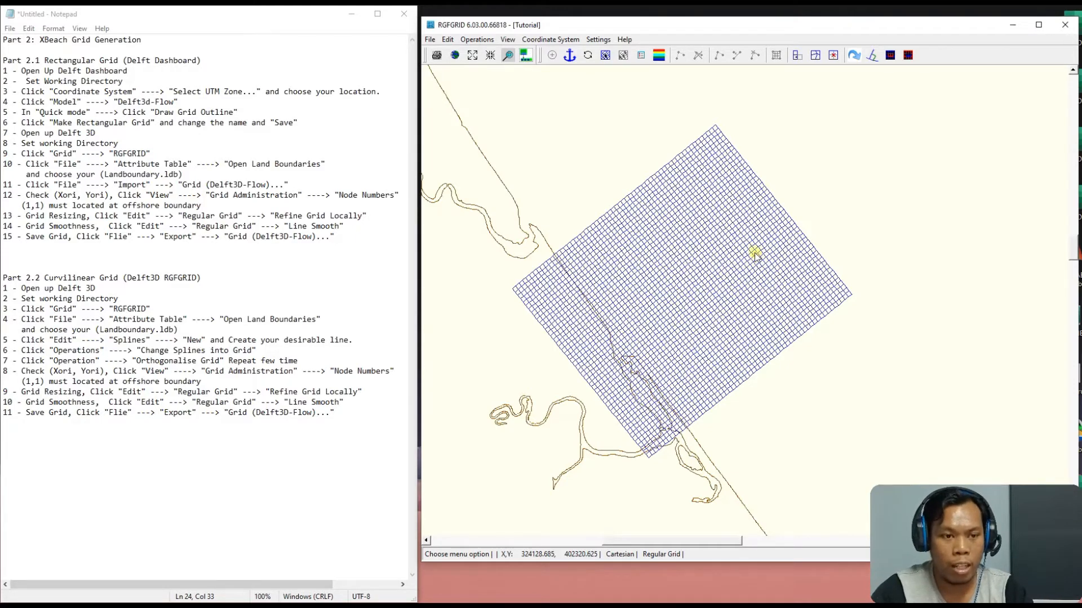
click(509, 39)
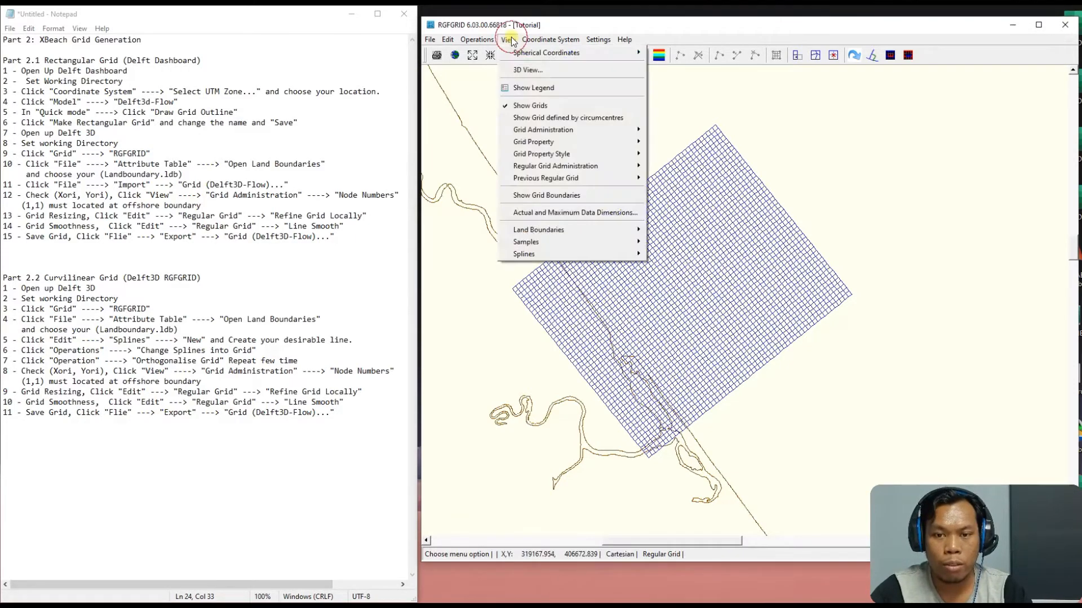
mouse_move(557, 138)
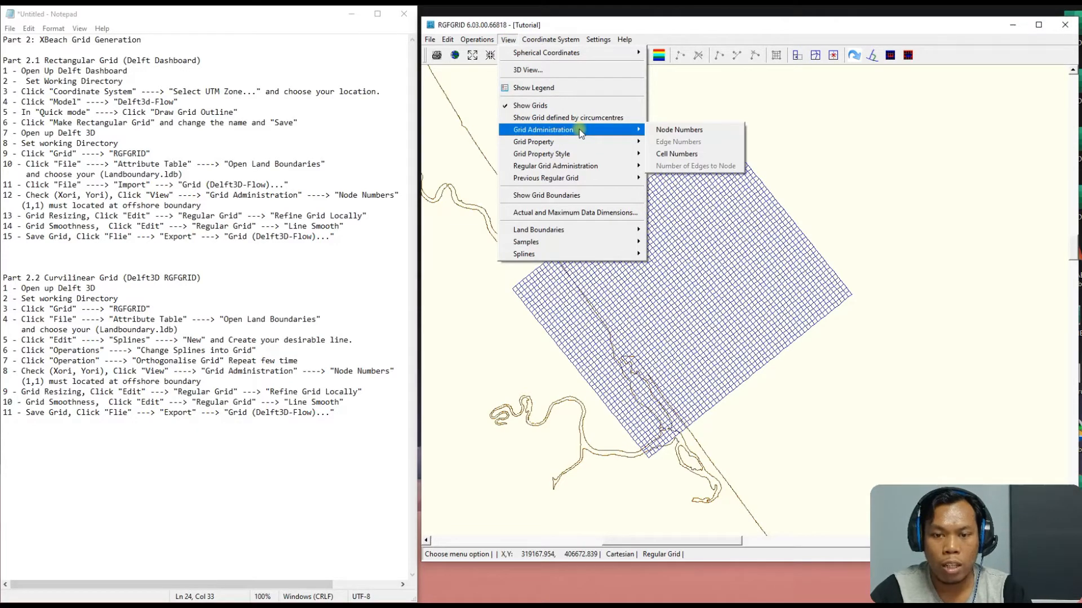
click(682, 134)
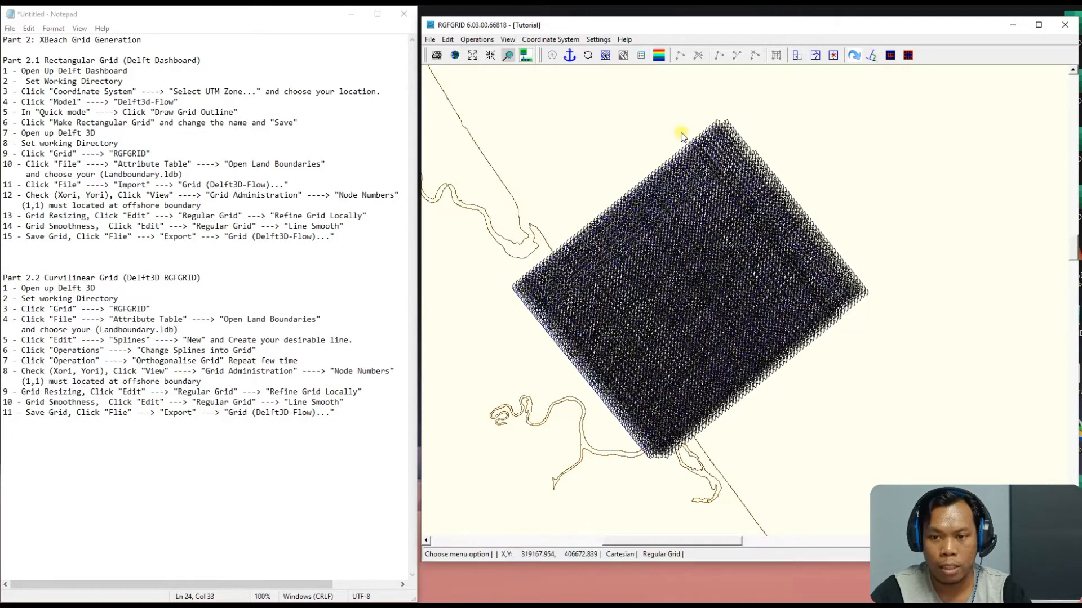
scroll(725, 116, up, 2)
scroll(725, 116, up, 4)
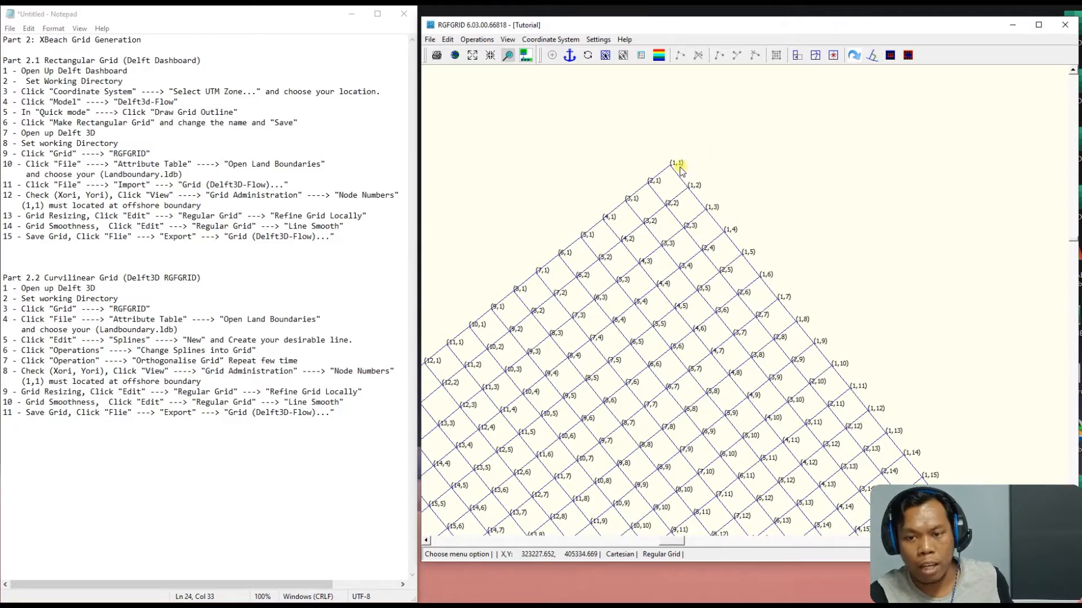
scroll(681, 169, down, 3)
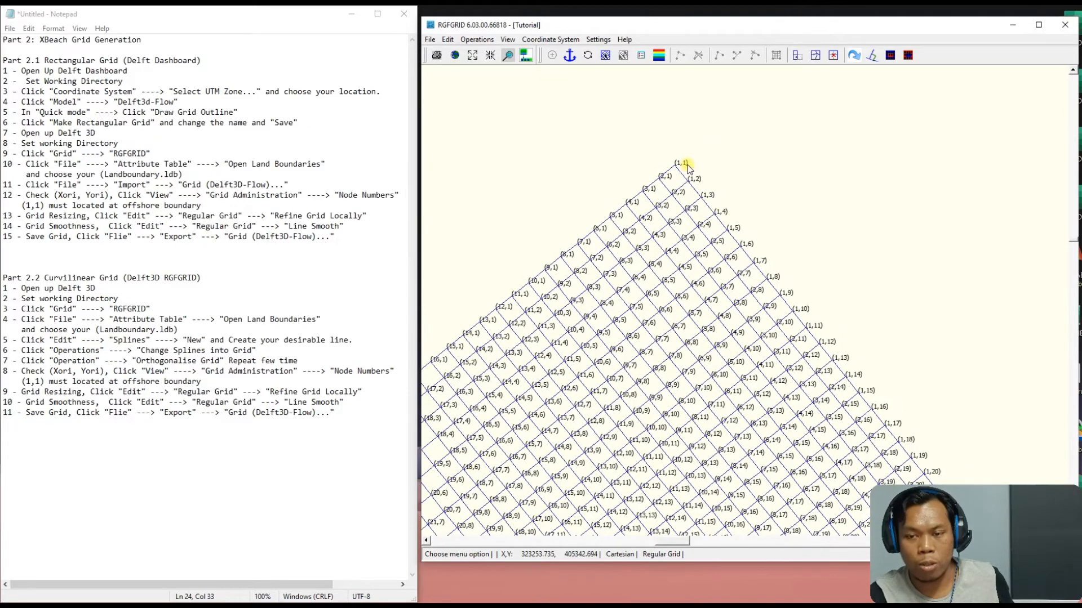
click(508, 40)
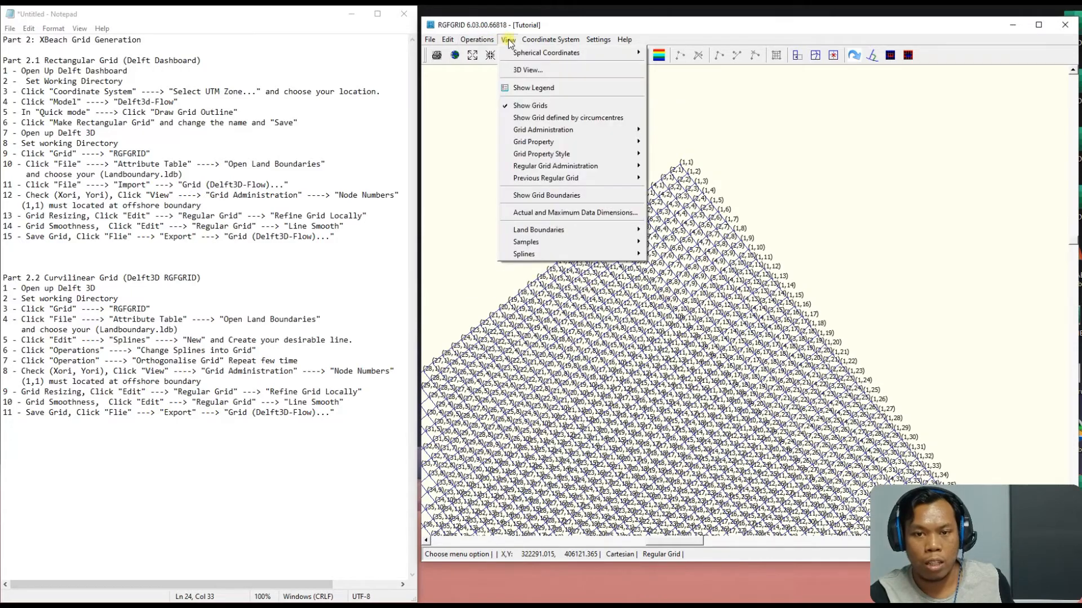
mouse_move(617, 130)
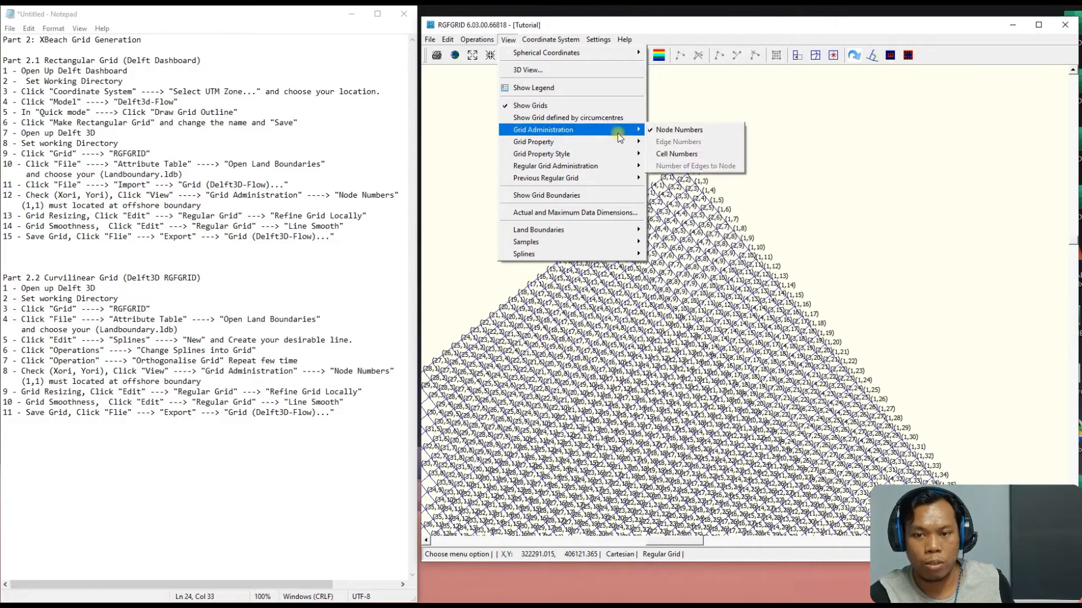
click(659, 131)
scroll(665, 205, down, 5)
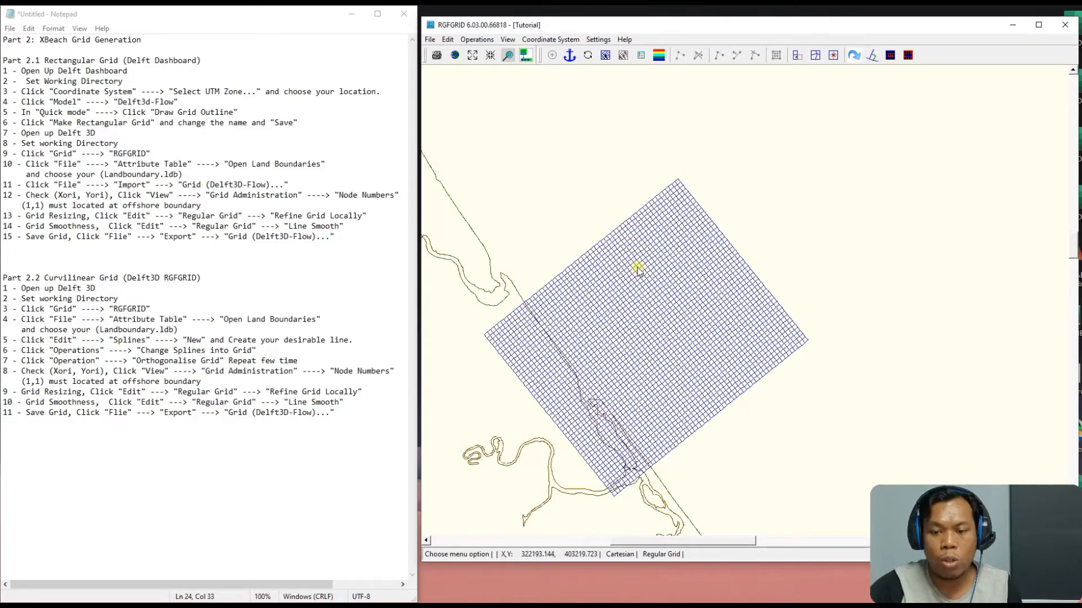
Crop the grid with Block Cut to a smaller rectangular block, trimming the outer rows and the southeastern part across the river mouth
click(908, 57)
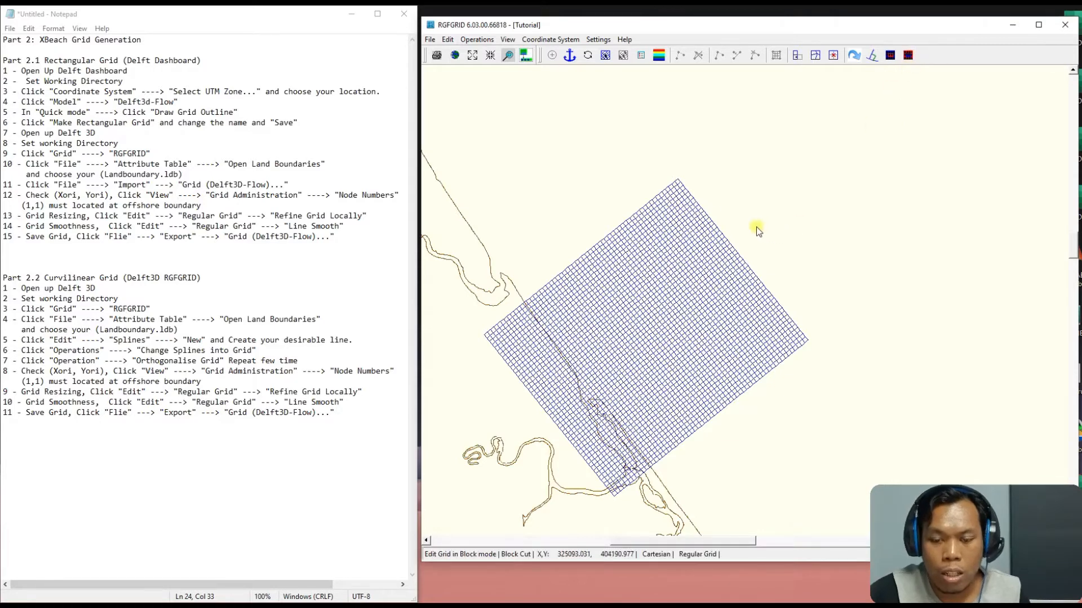
scroll(563, 432, up, 1)
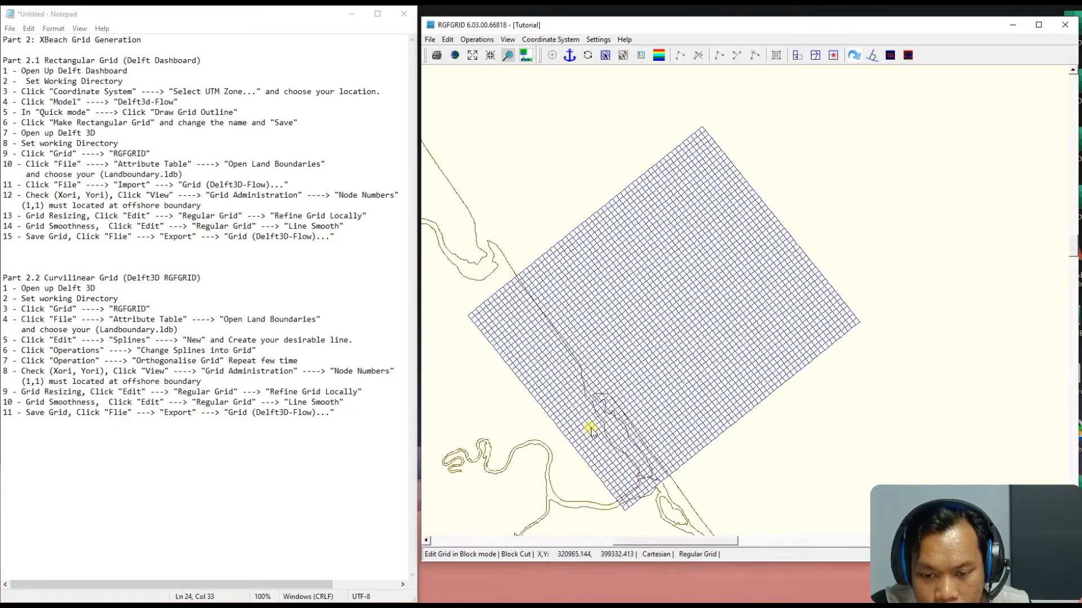
click(592, 433)
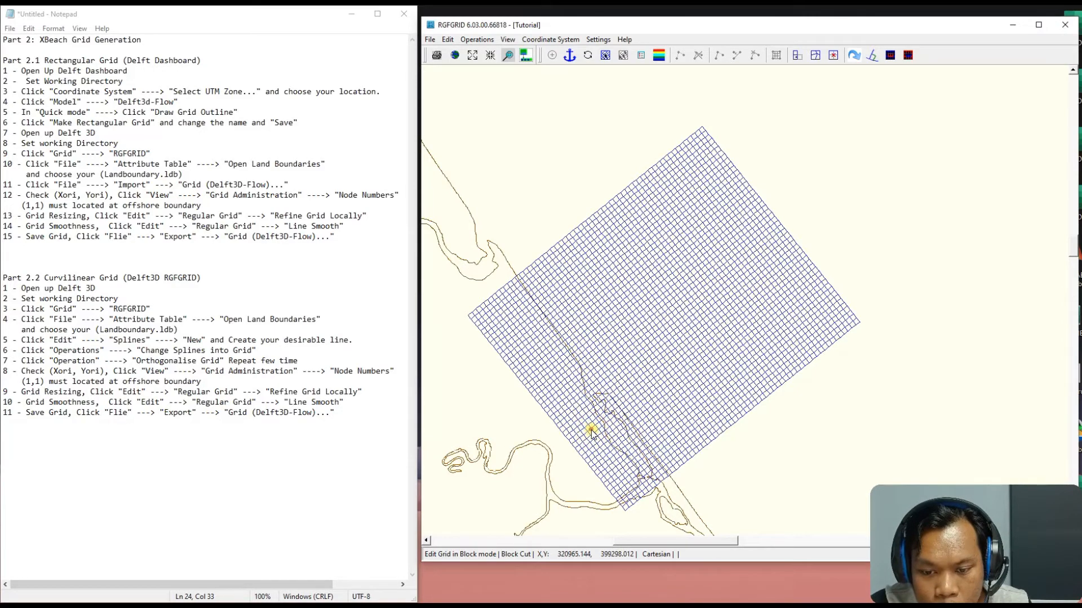
click(483, 310)
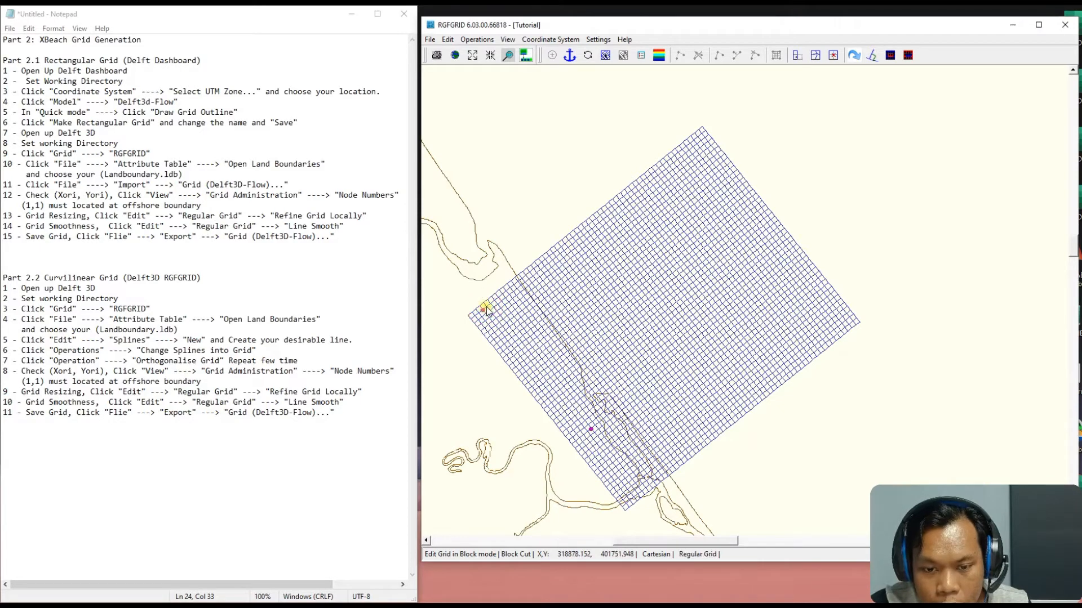
click(702, 135)
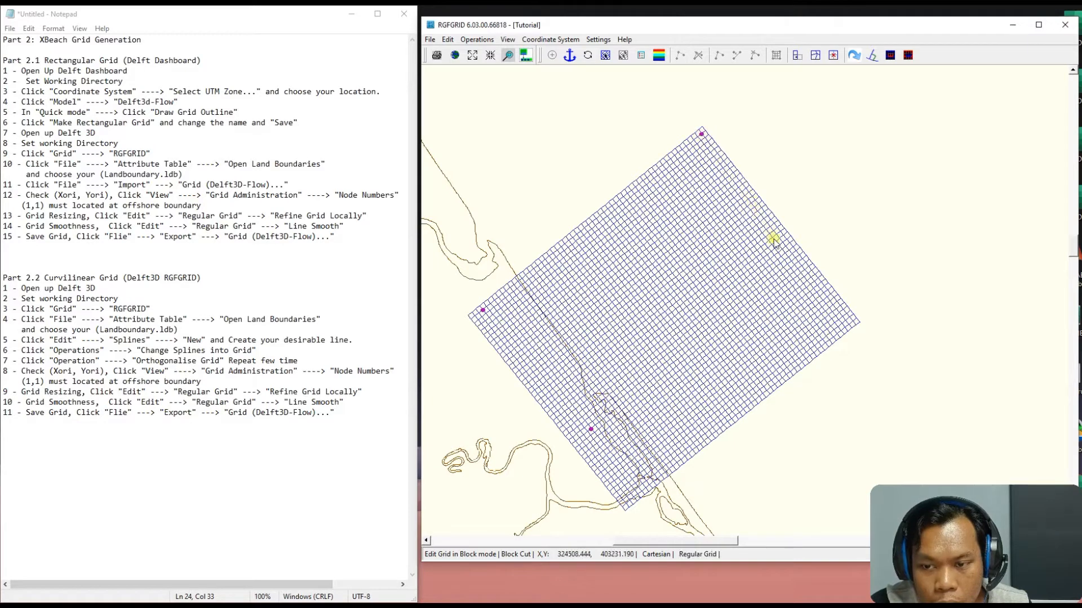
click(802, 267)
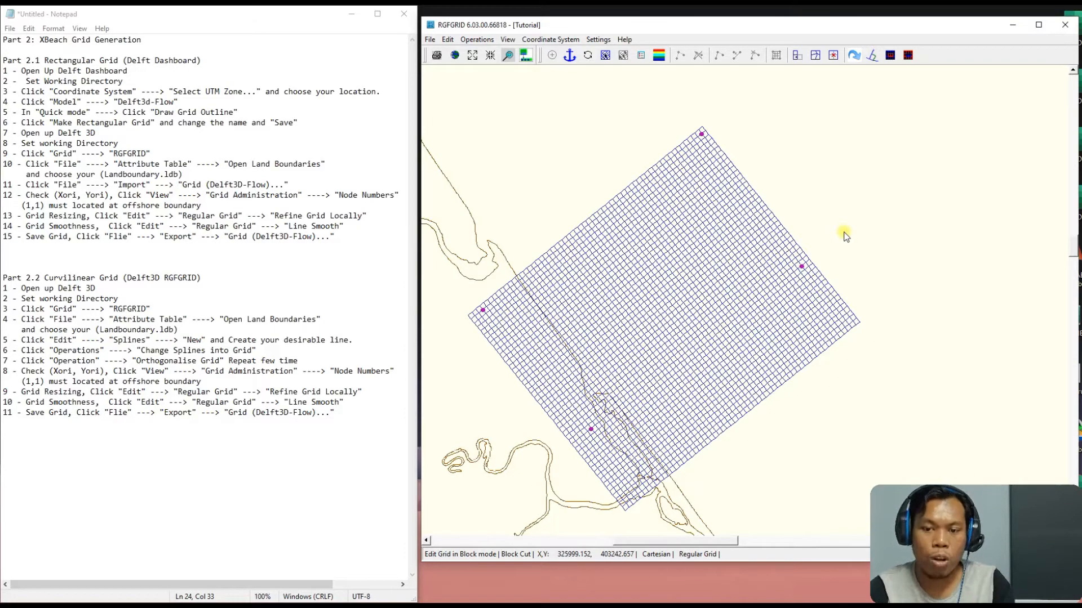
click(861, 210)
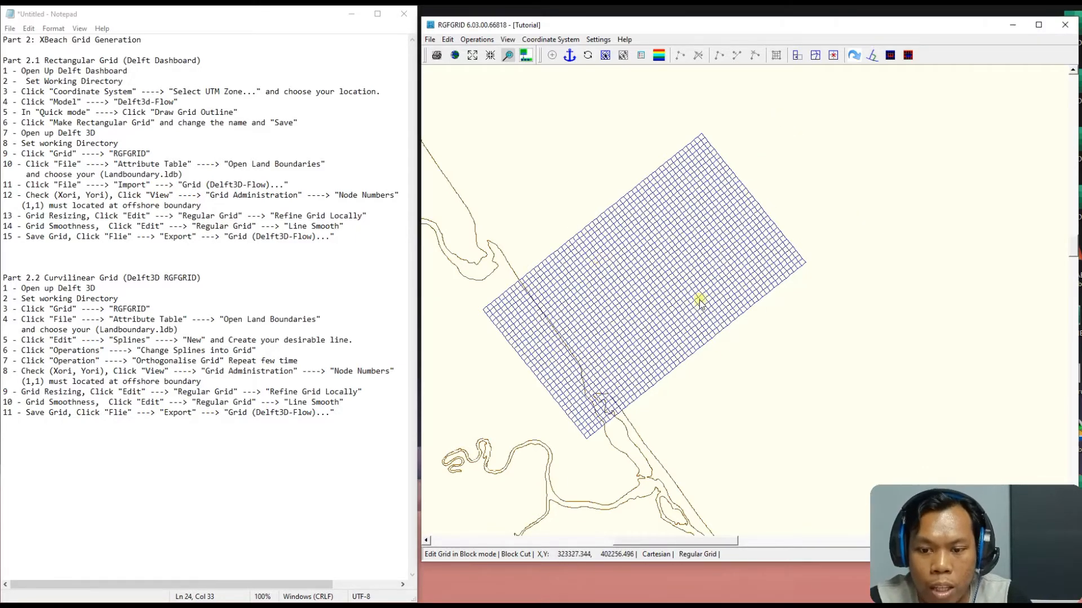
Recheck the position of node (1,1) on the cropped grid by displaying the node numbers, and turn the numbers off
scroll(697, 305, up, 1)
scroll(685, 310, down, 1)
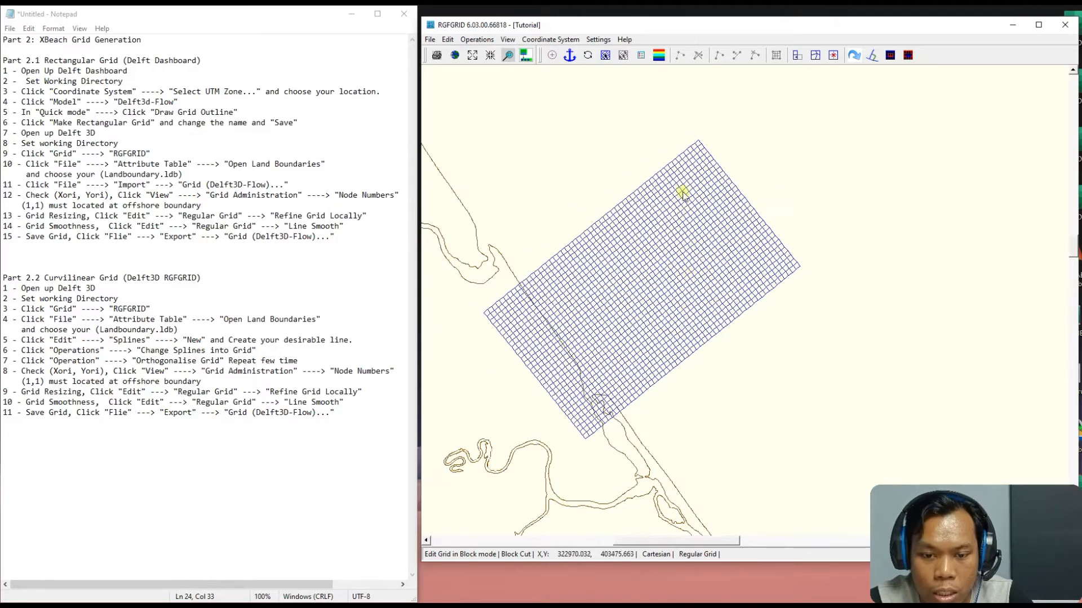
click(558, 40)
mouse_move(508, 39)
mouse_move(552, 131)
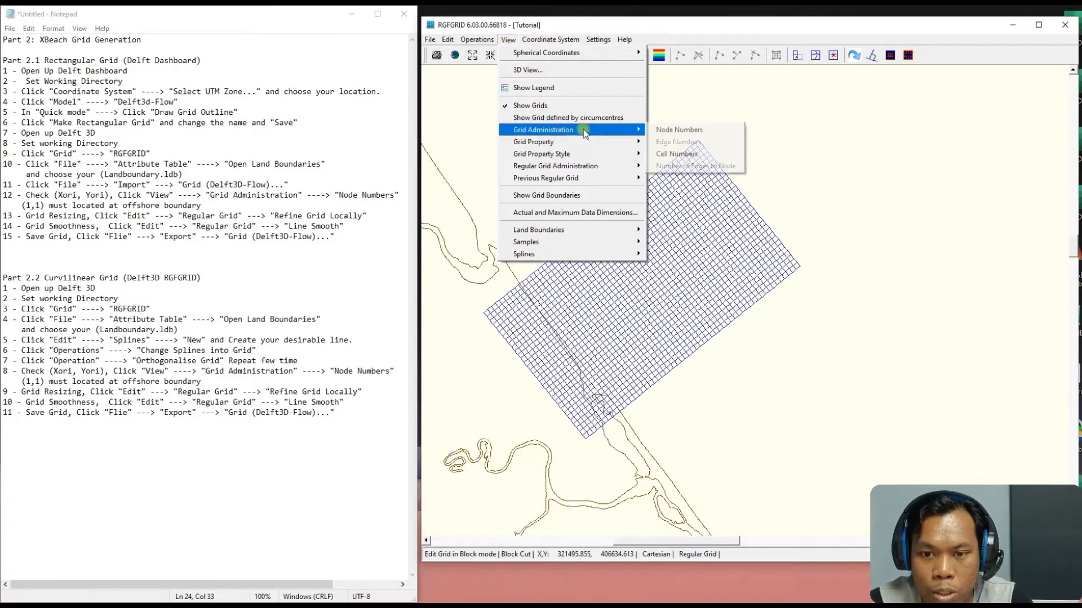
click(699, 130)
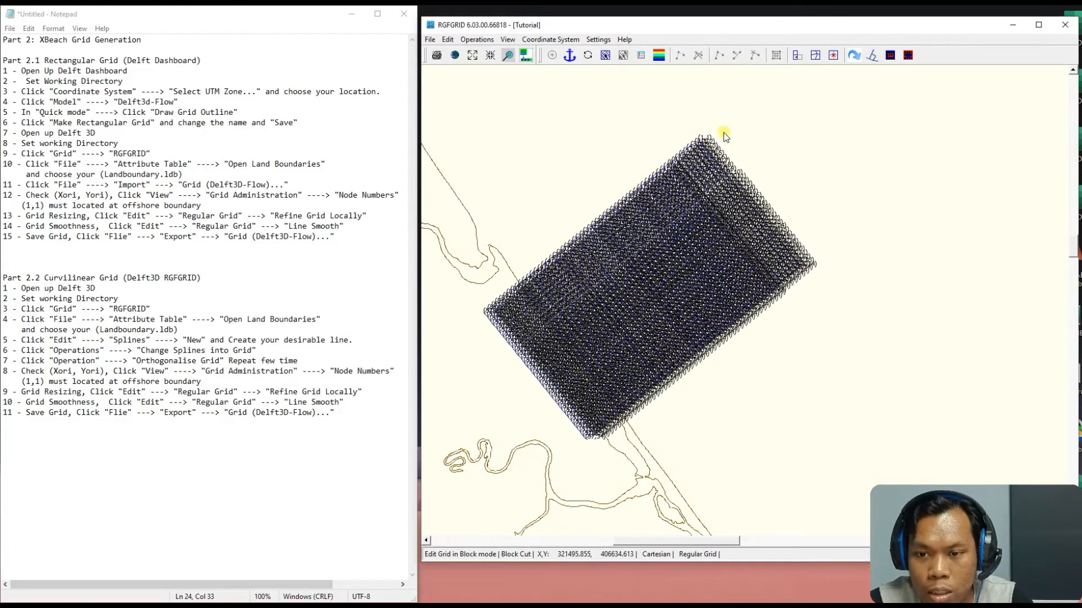
scroll(725, 138, up, 1)
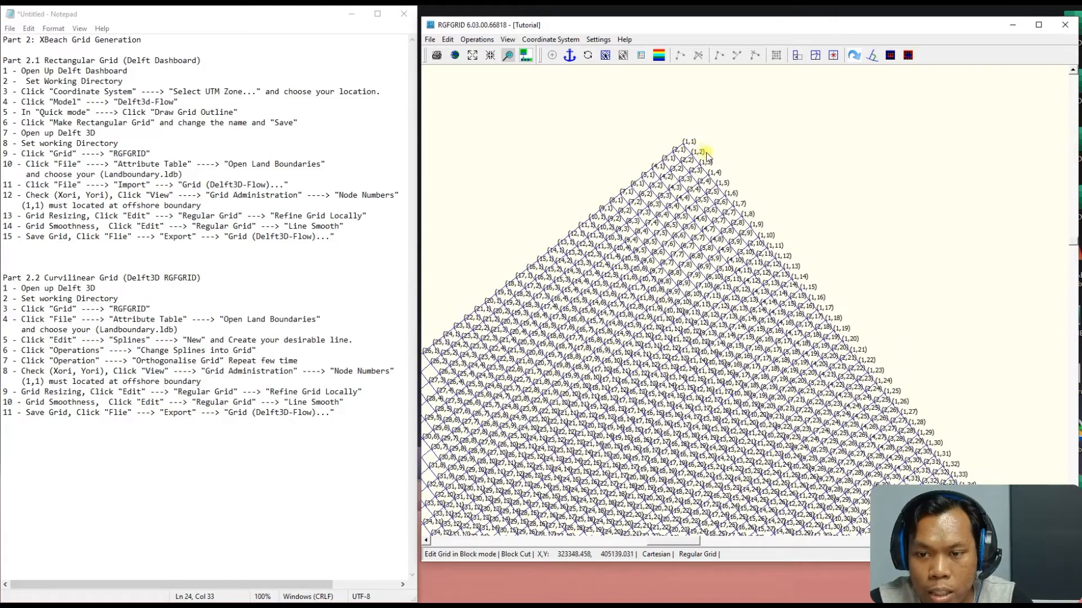
scroll(701, 149, down, 3)
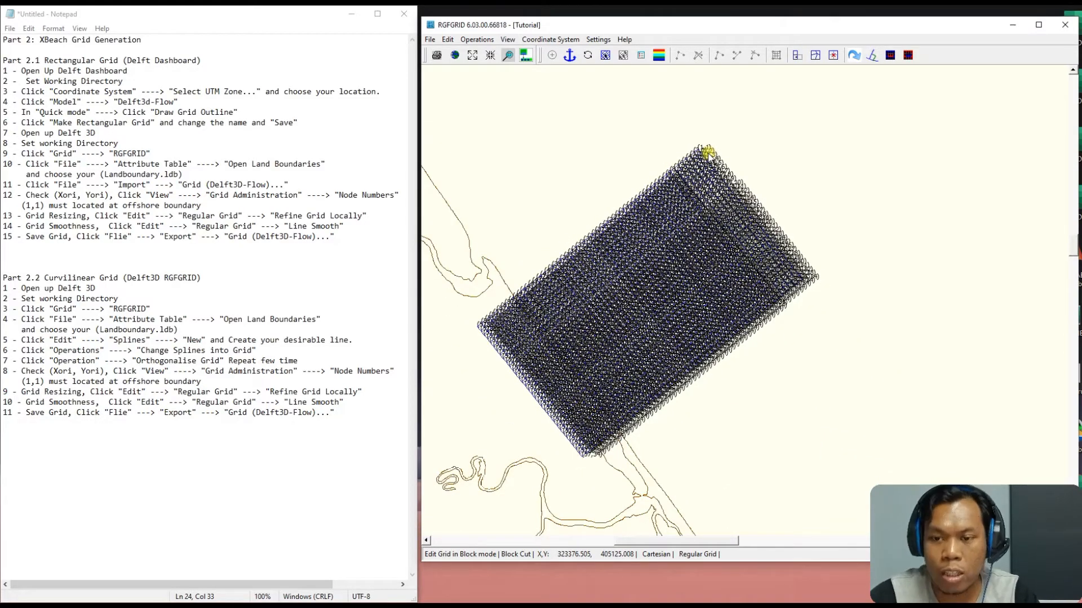
scroll(704, 148, up, 3)
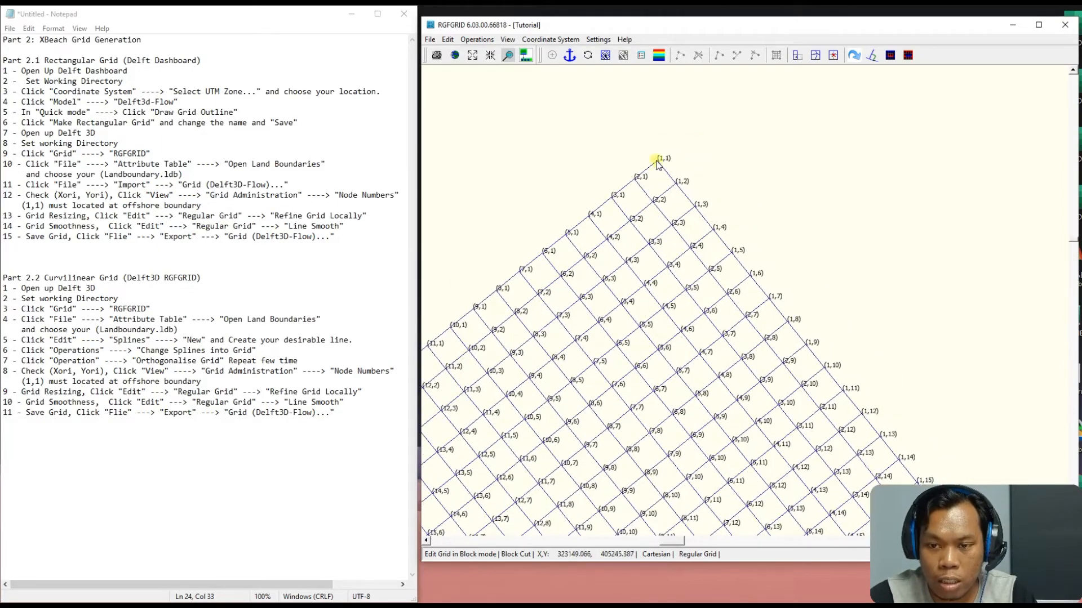
scroll(656, 163, down, 3)
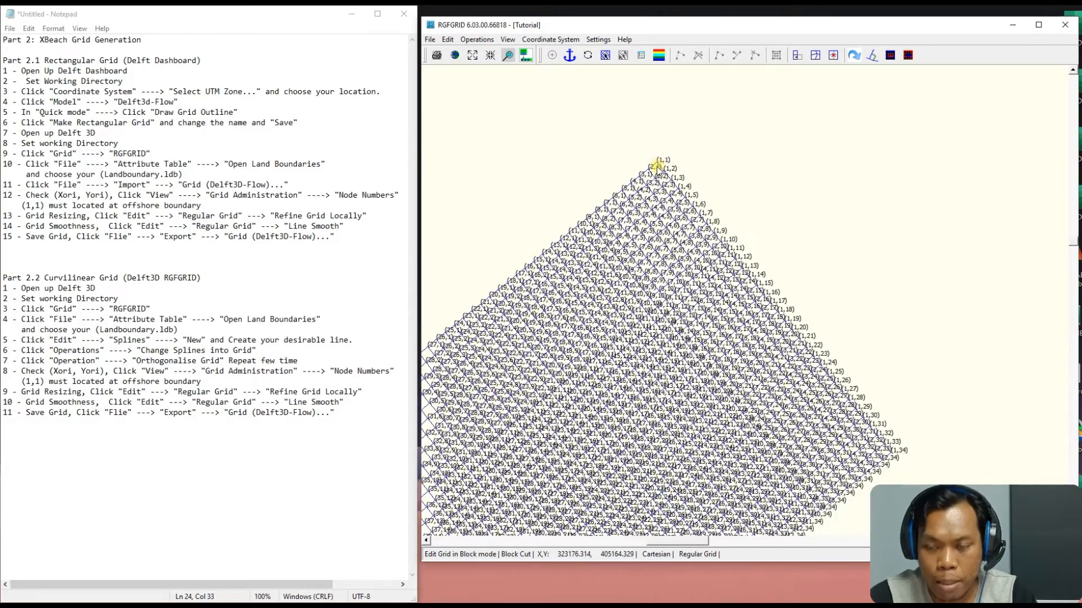
scroll(656, 166, down, 5)
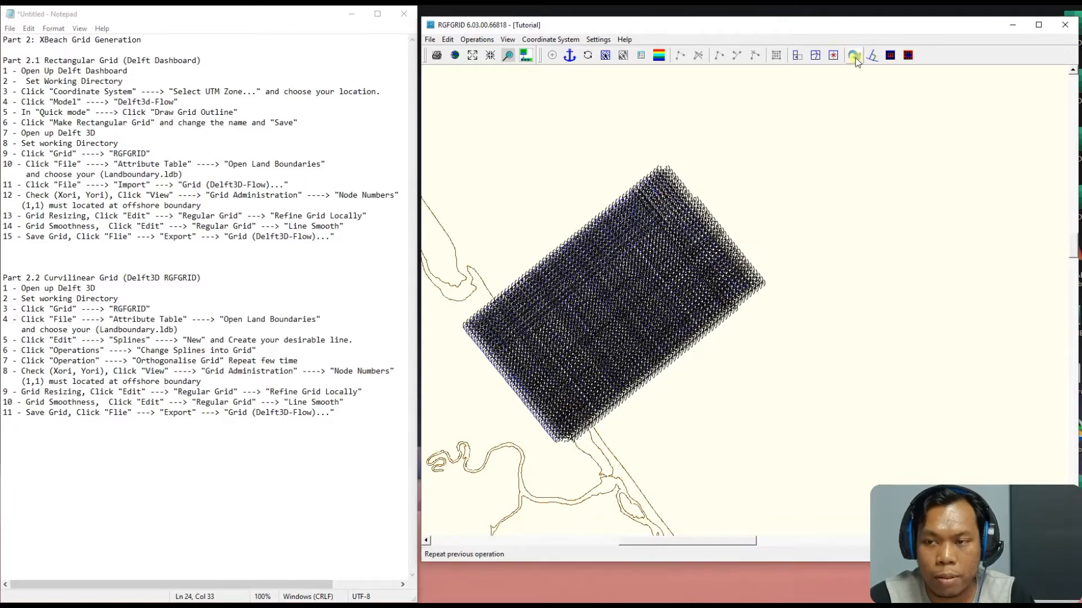
click(552, 40)
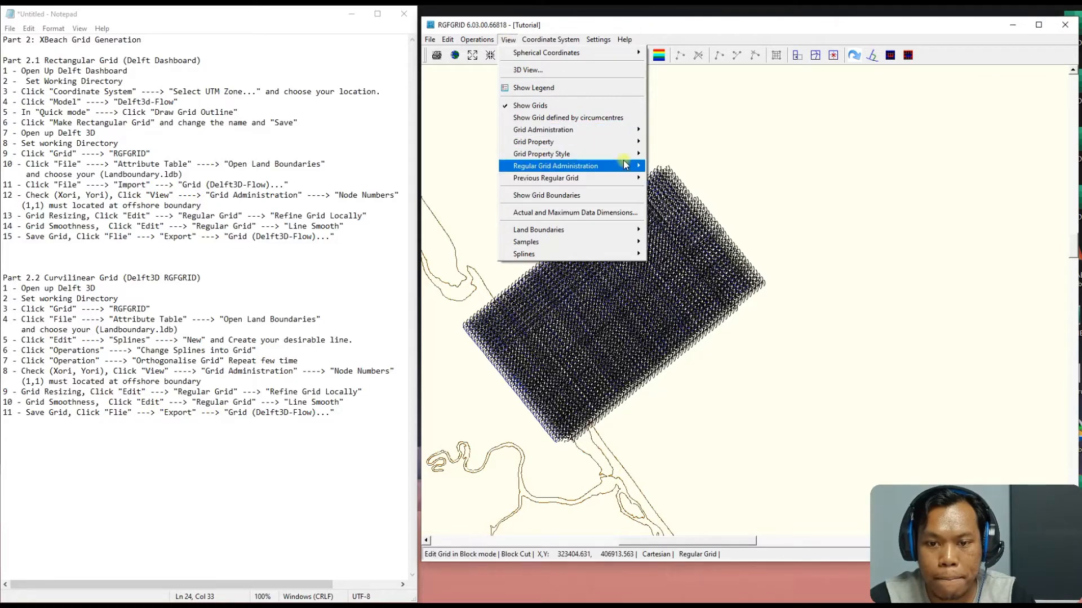
click(665, 128)
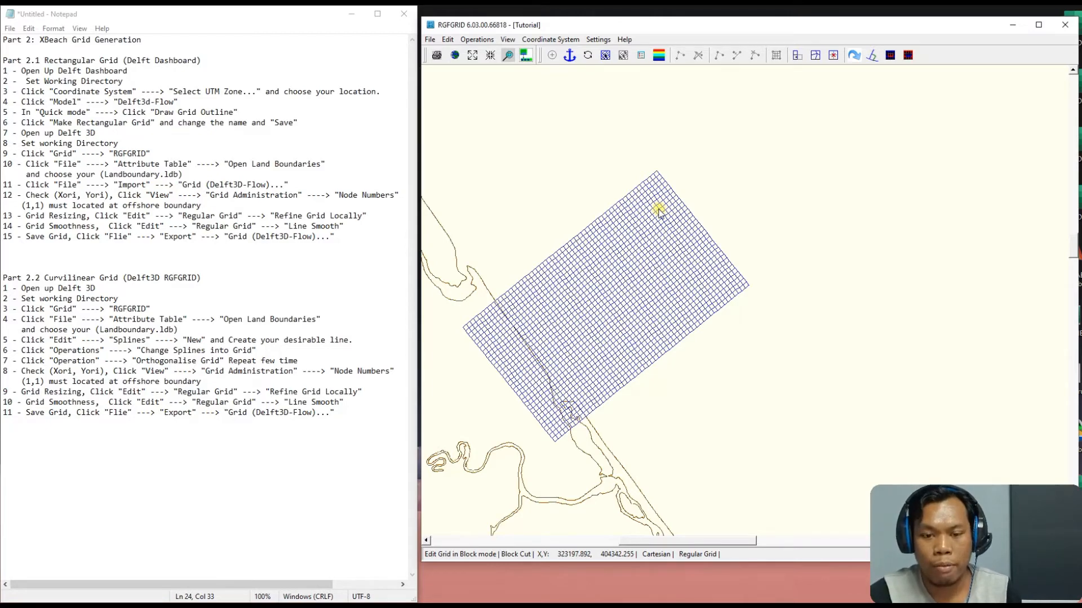
Place the anchor on a node of the grid's northwestern edge near the shoreline and measure the cell length to the adjacent node
scroll(654, 184, up, 4)
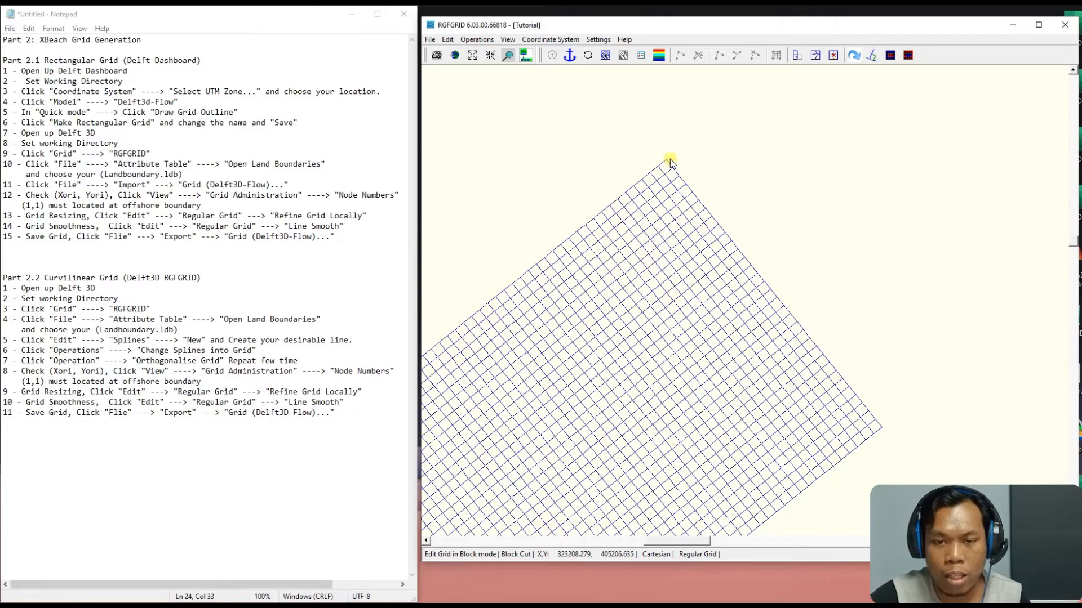
drag(625, 260, 852, 67)
scroll(563, 315, down, 2)
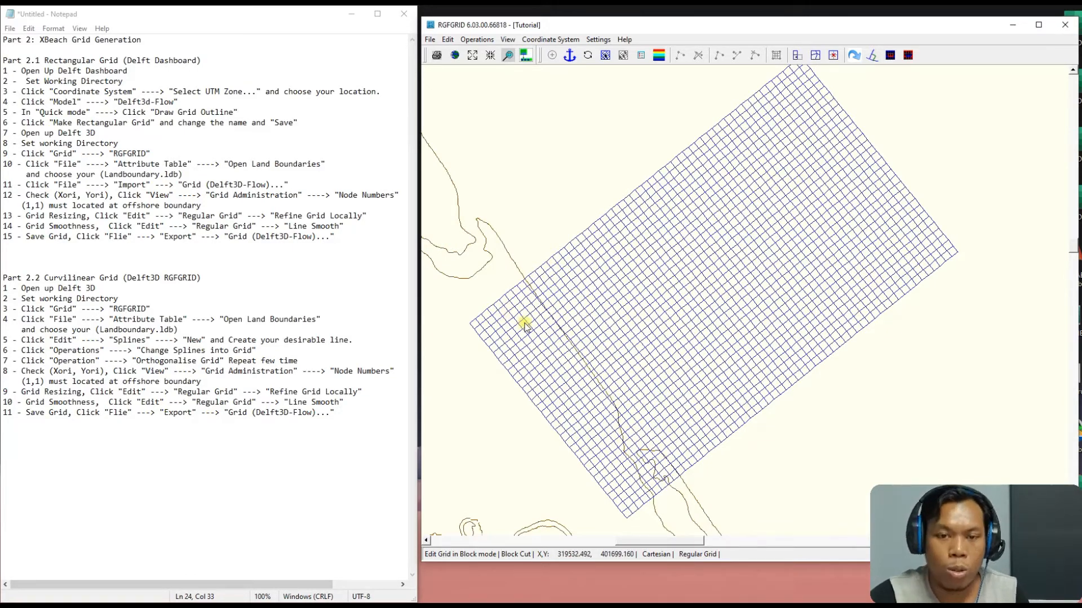
scroll(532, 321, up, 3)
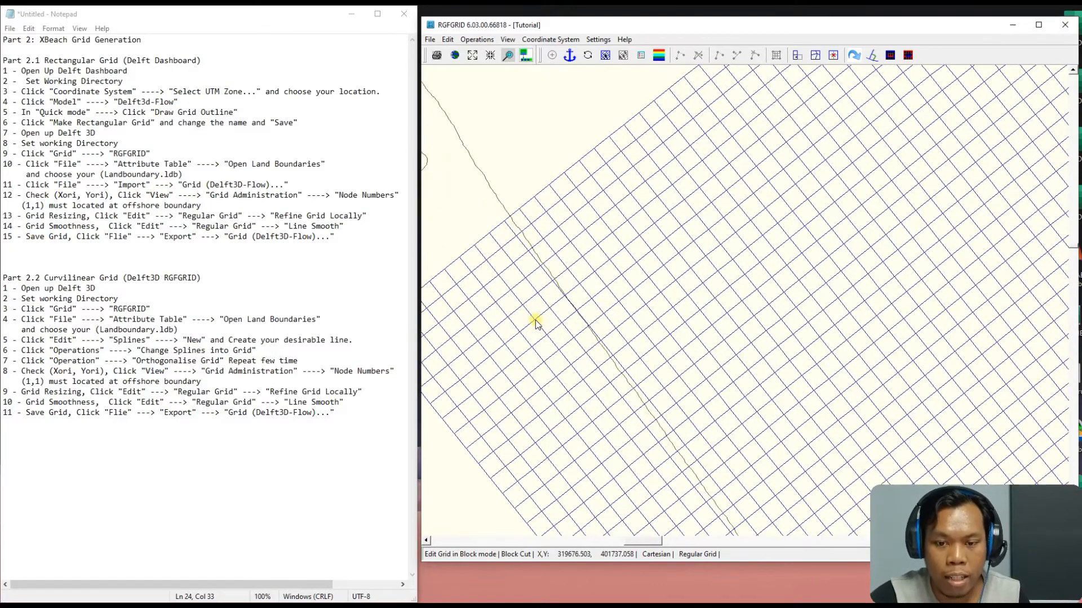
drag(552, 289, 621, 424)
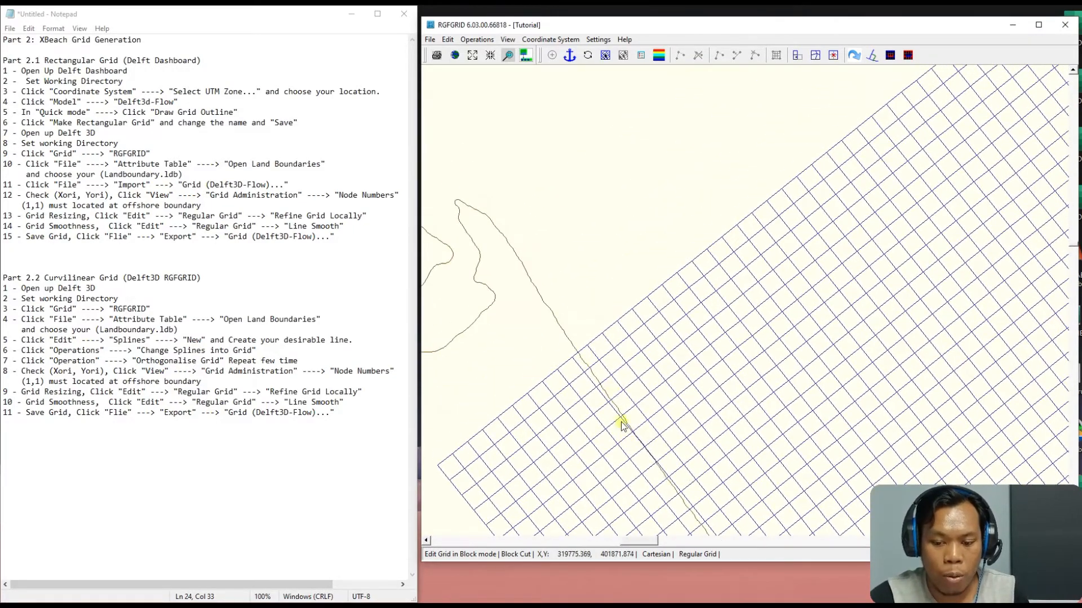
scroll(597, 332, up, 1)
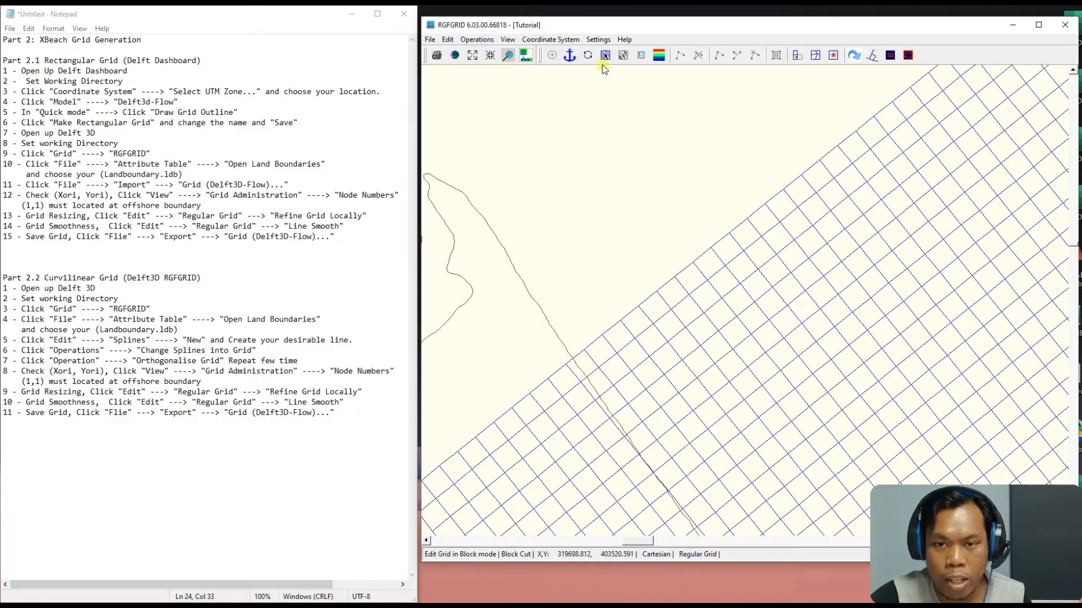
click(569, 56)
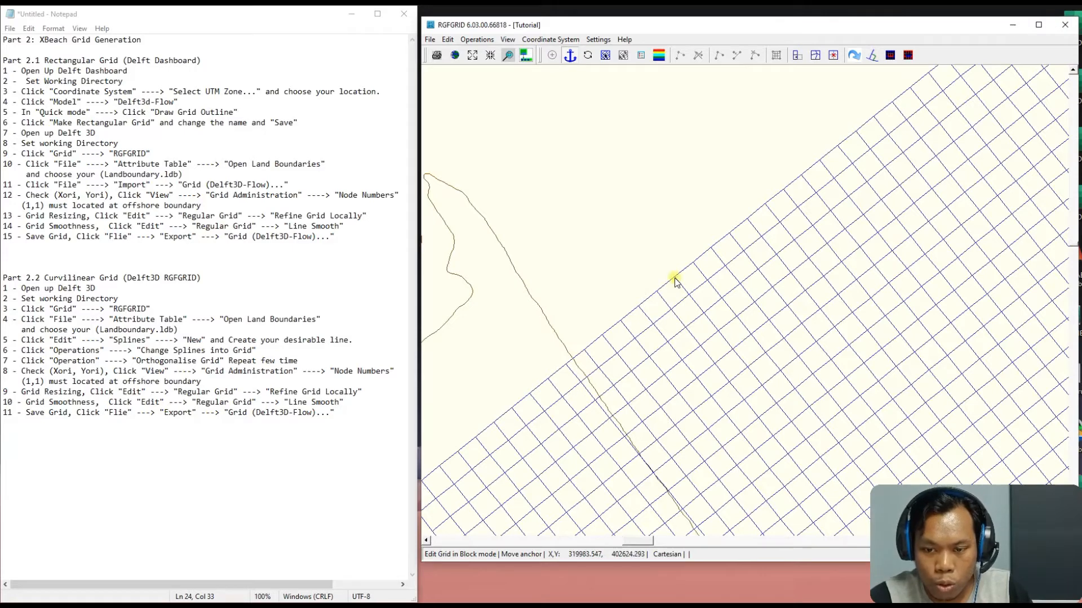
scroll(674, 279, up, 3)
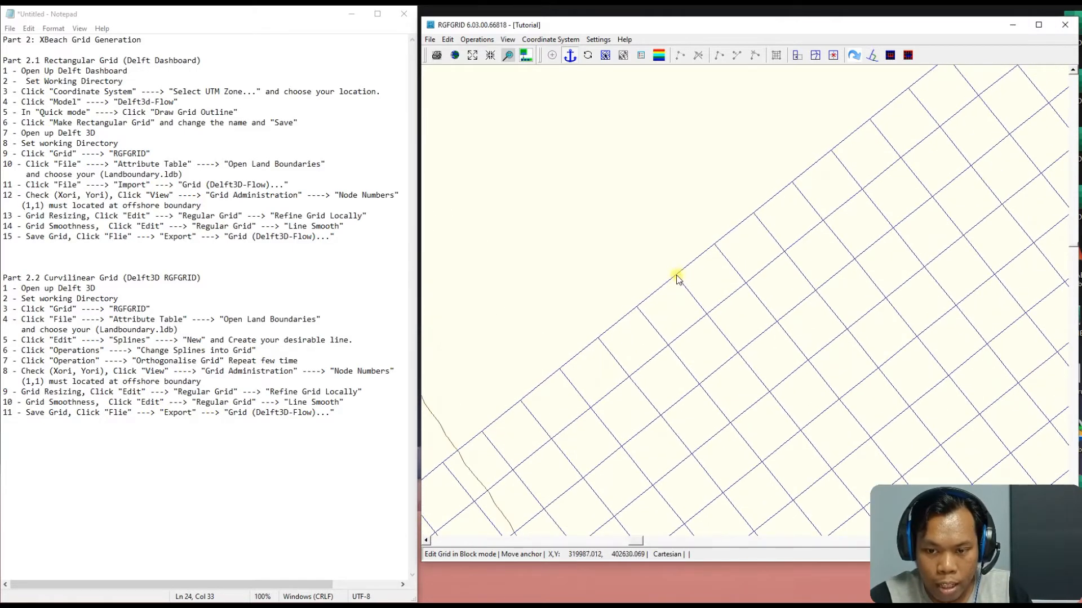
key(a)
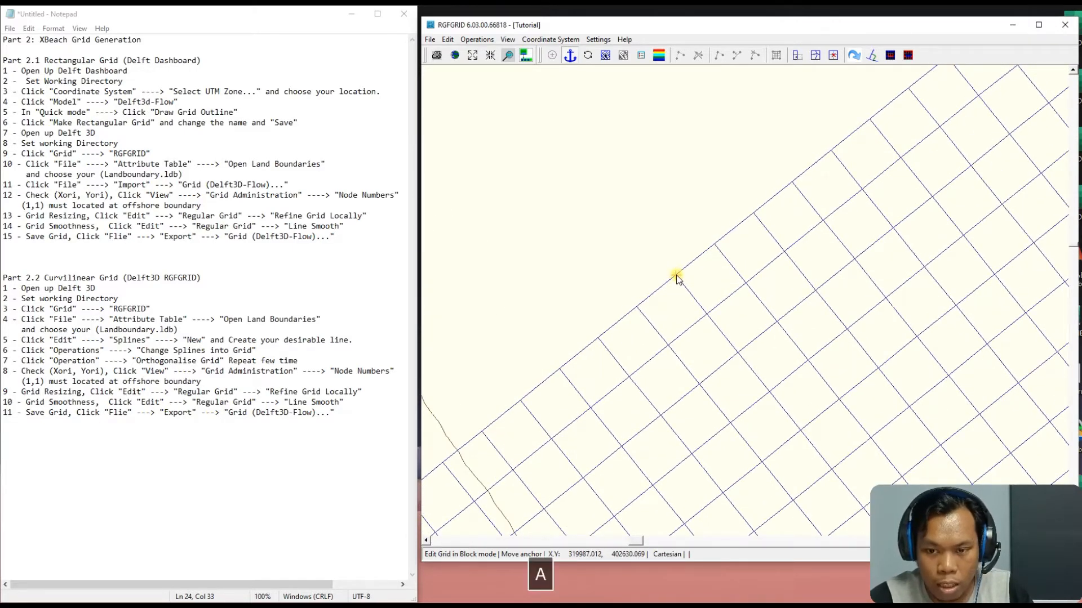
click(676, 276)
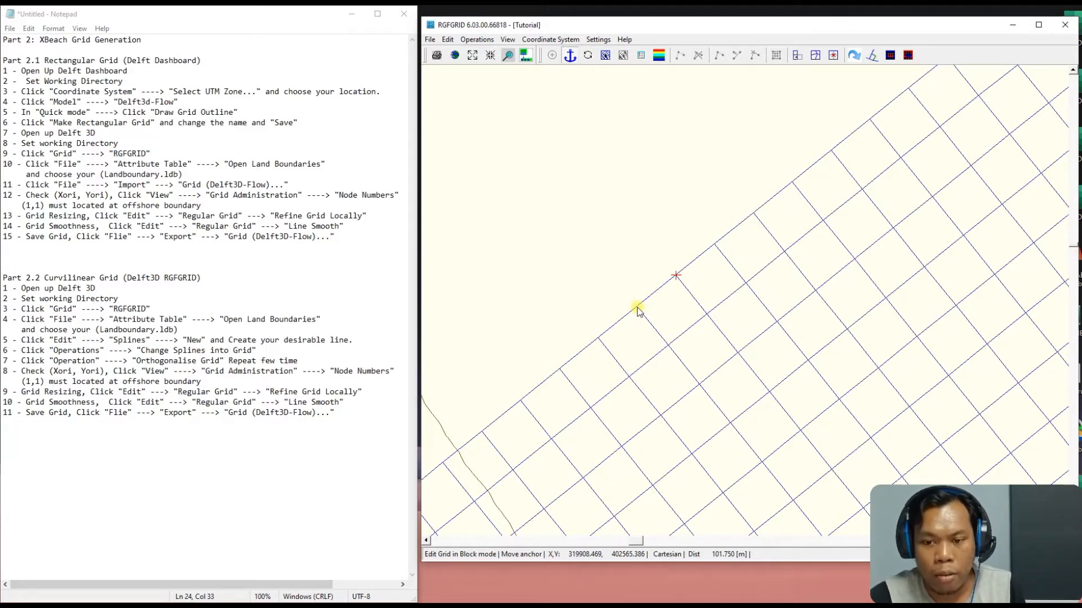
Refine the grid locally between two adjacent nodes on the northwestern edge, near the grid's landward corner
scroll(640, 310, down, 5)
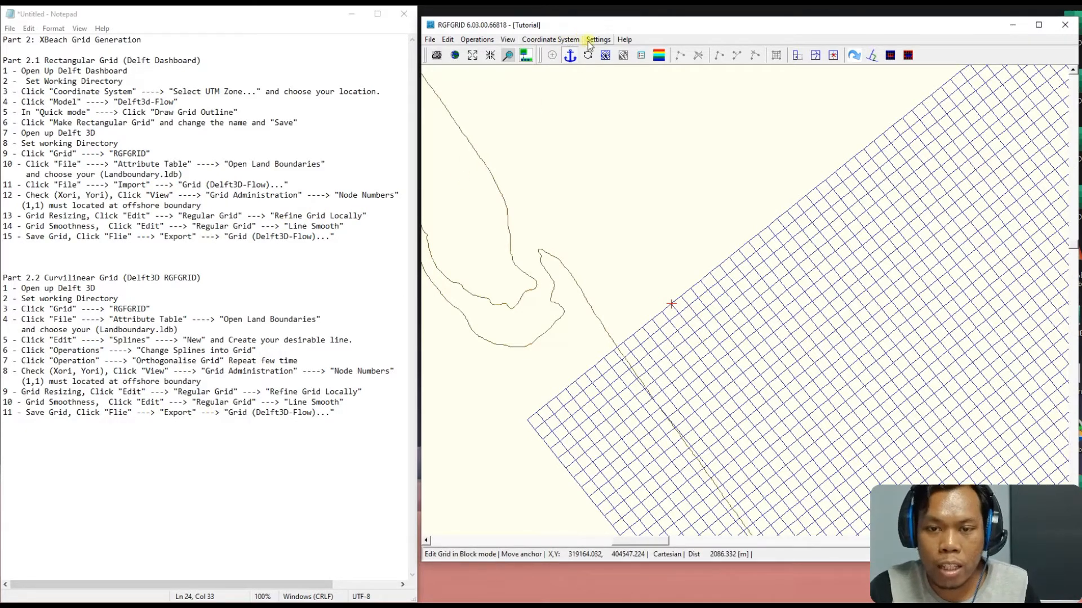
click(469, 42)
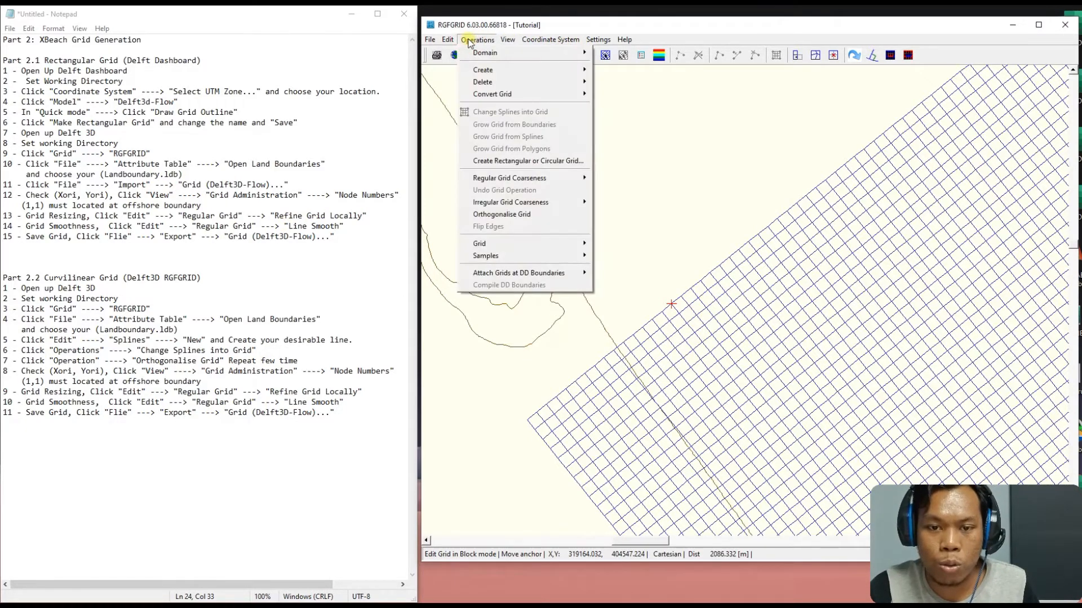
mouse_move(448, 40)
mouse_move(485, 86)
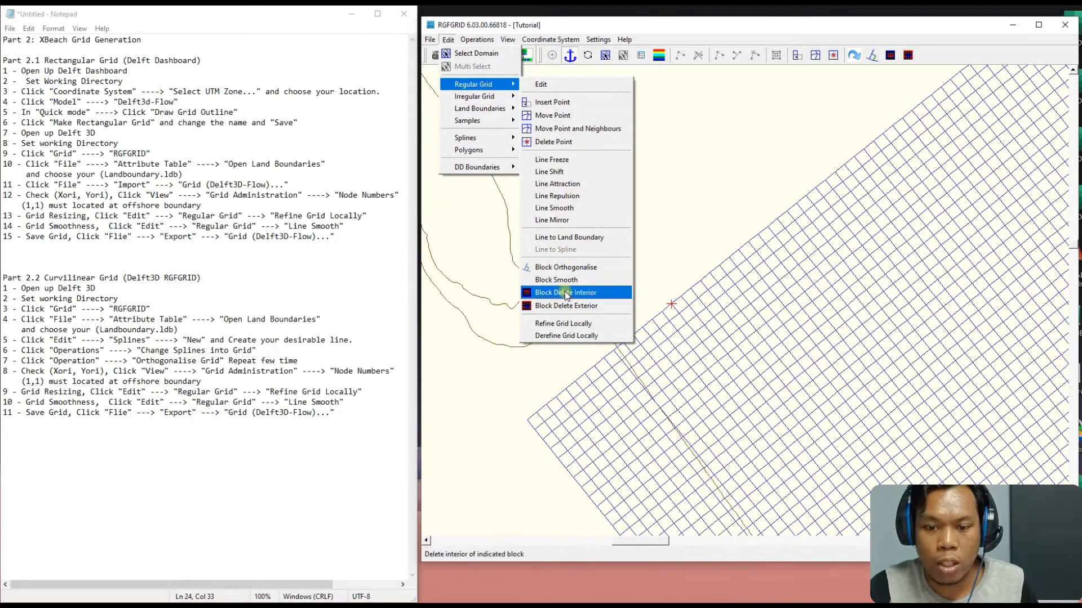
click(580, 325)
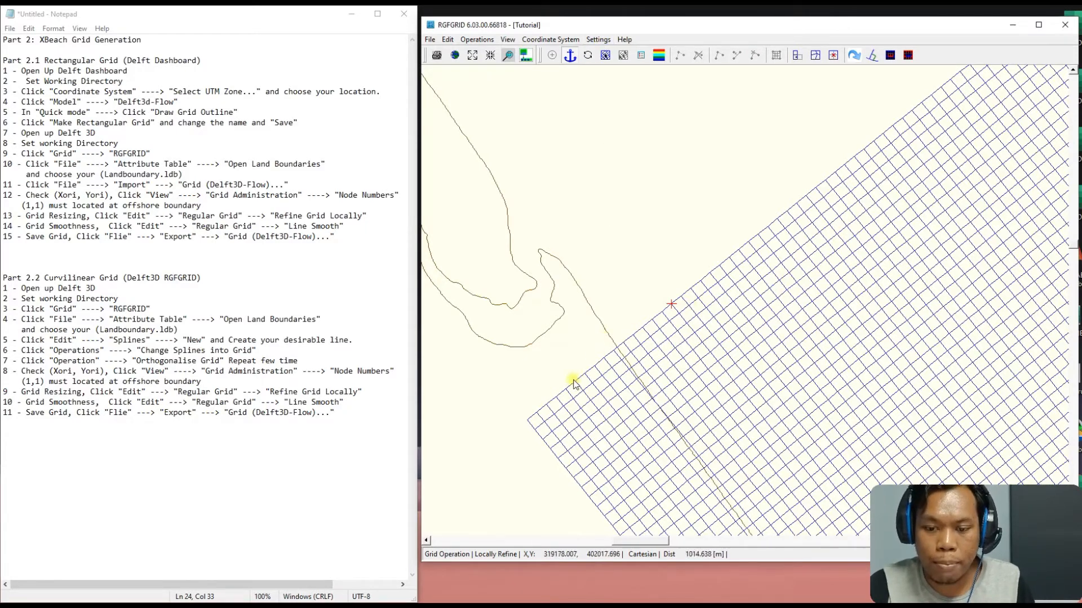
scroll(596, 374, up, 1)
scroll(596, 374, up, 2)
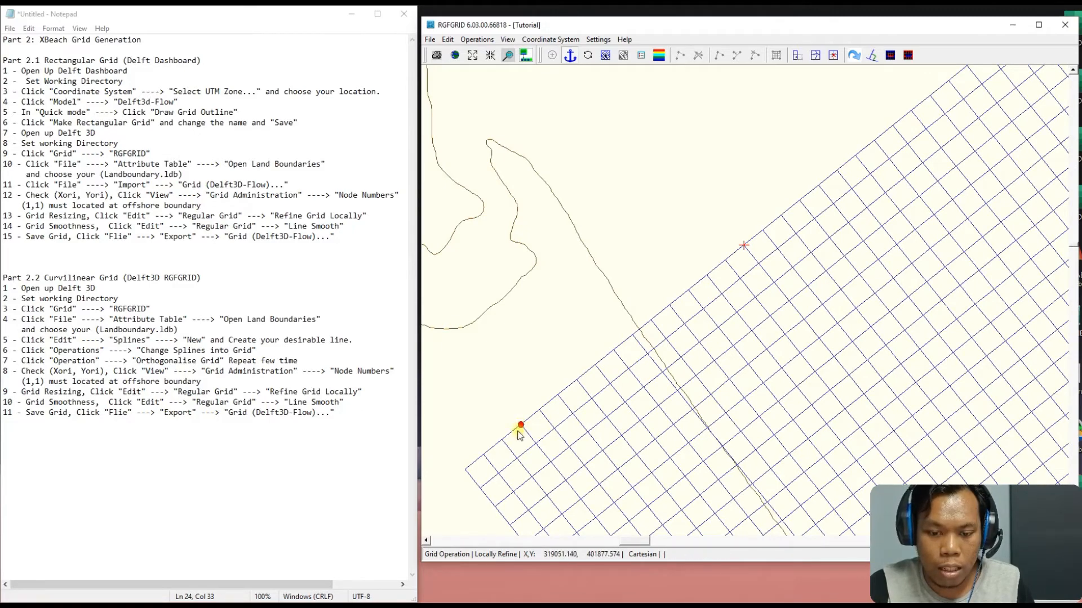
click(503, 440)
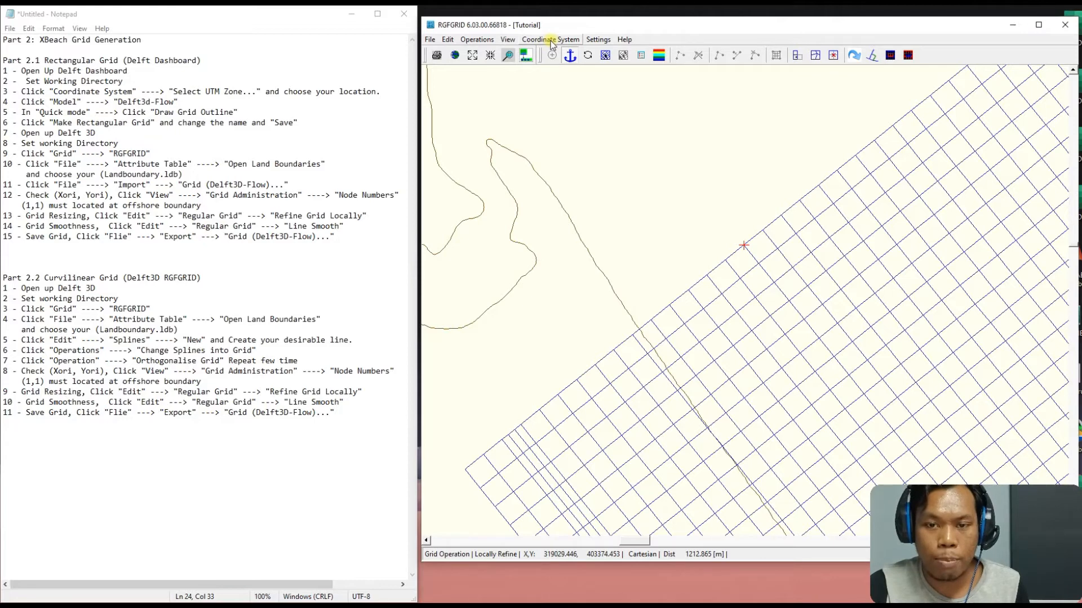
Set both the M-Refinement Factor and the N-Refinement Factor to 20 in the general parameters
click(596, 41)
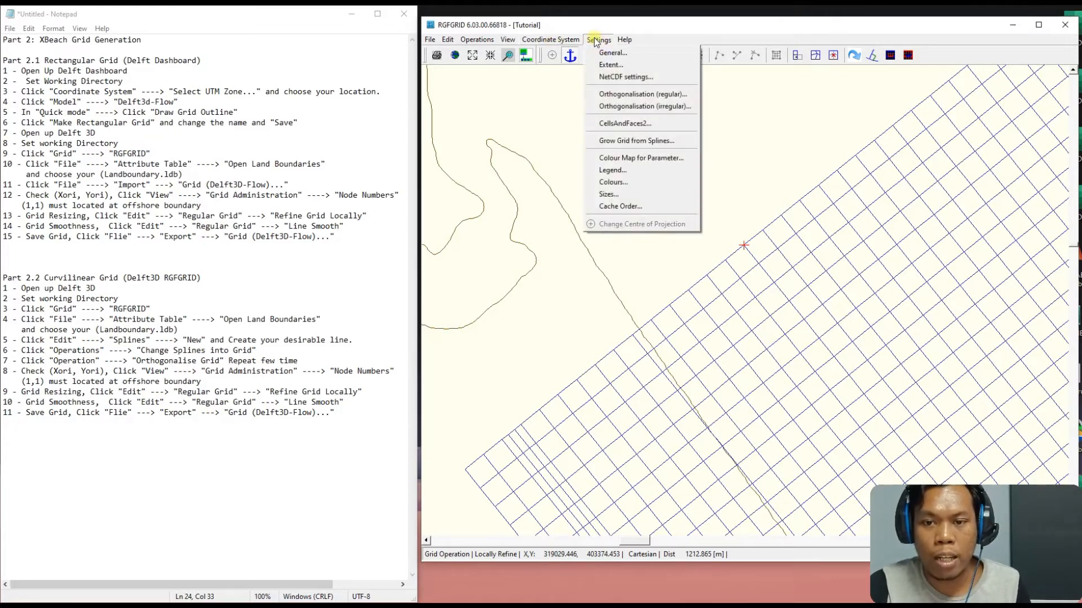
click(624, 53)
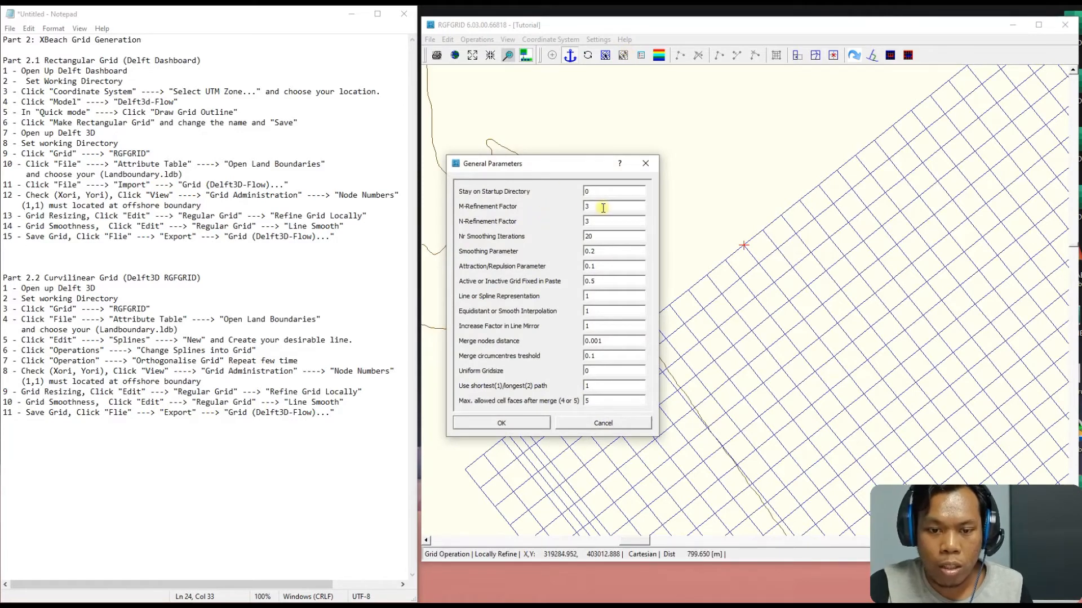
drag(554, 172, 647, 141)
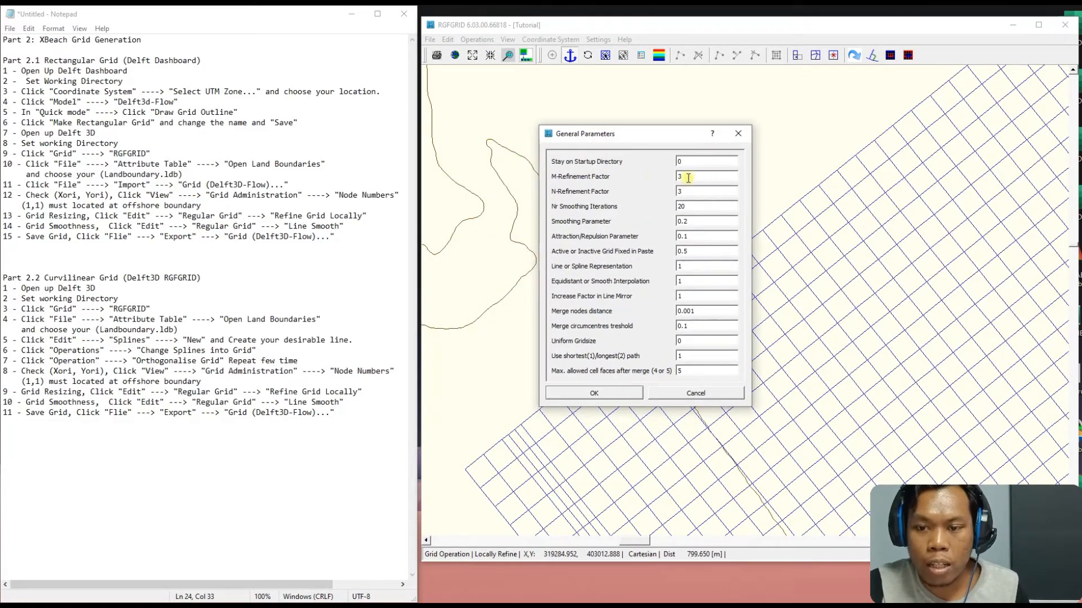
drag(688, 178, 672, 179)
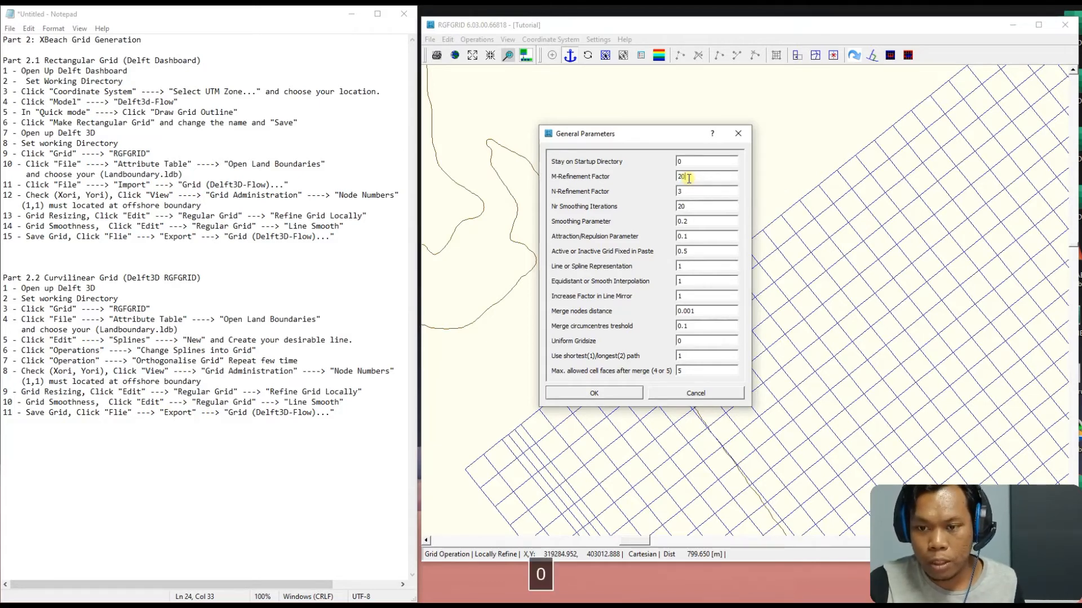
text(20)
key(Tab)
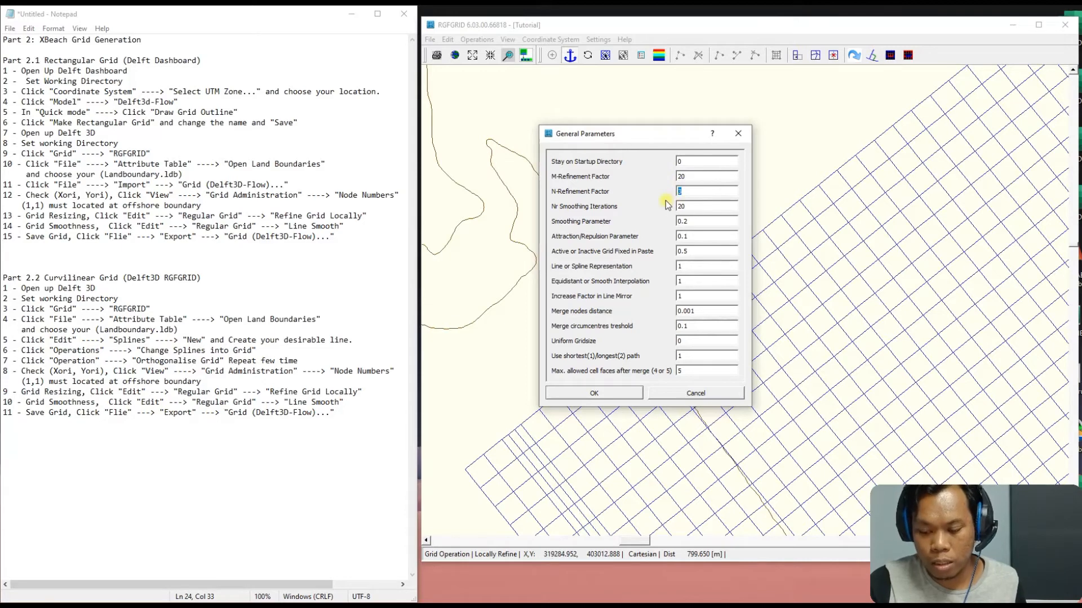
text(20)
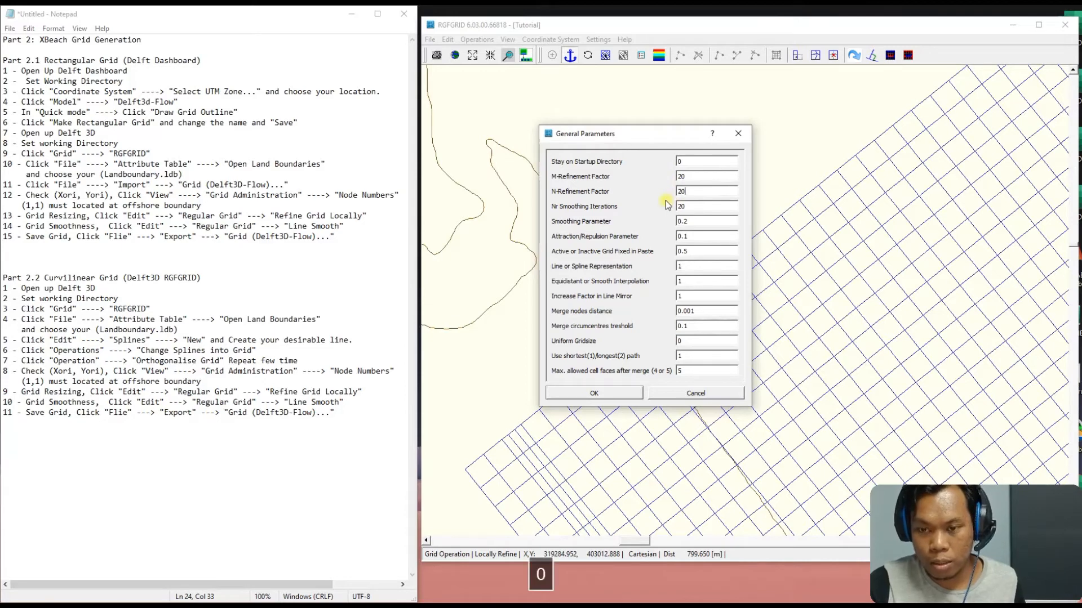
click(624, 394)
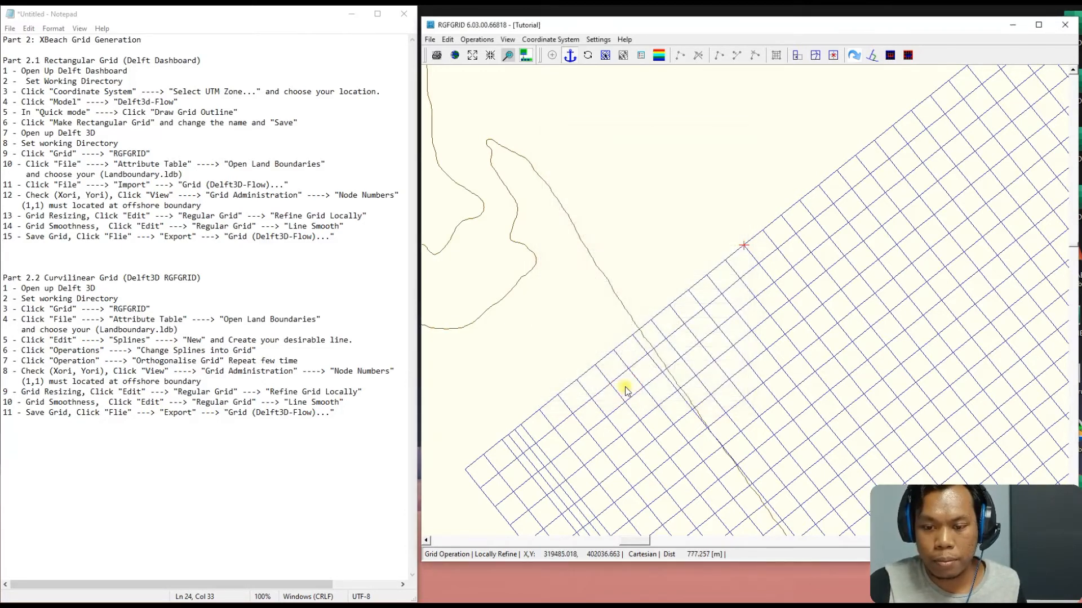
Refine the grid locally in a strip across the shoreline, between two nodes on the northwestern edge seaward and landward of the coast
scroll(700, 325, down, 3)
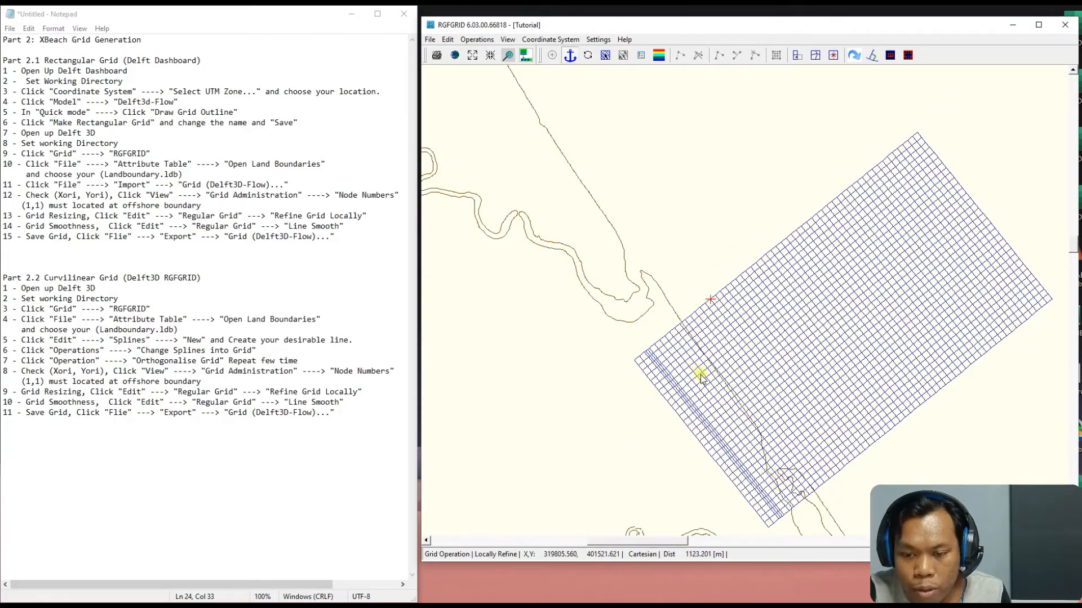
scroll(710, 385, up, 2)
scroll(710, 385, up, 1)
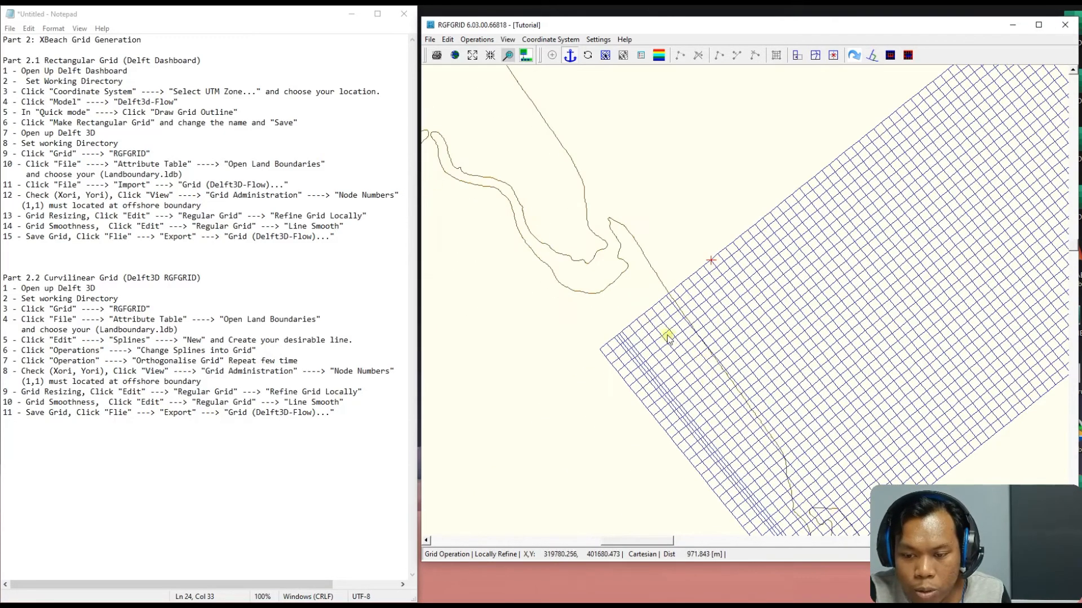
scroll(662, 335, up, 2)
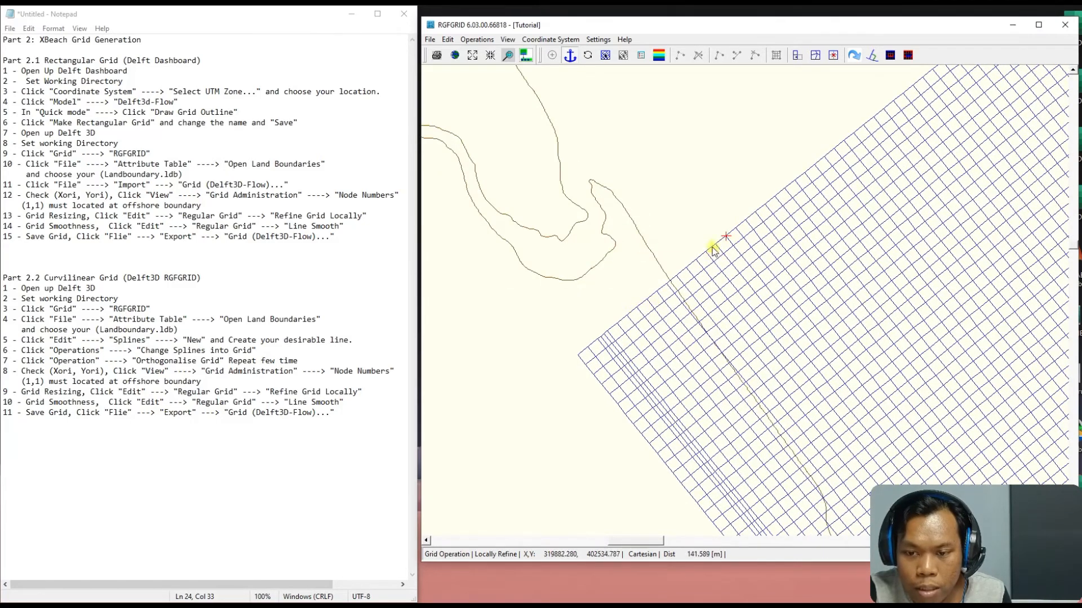
click(716, 243)
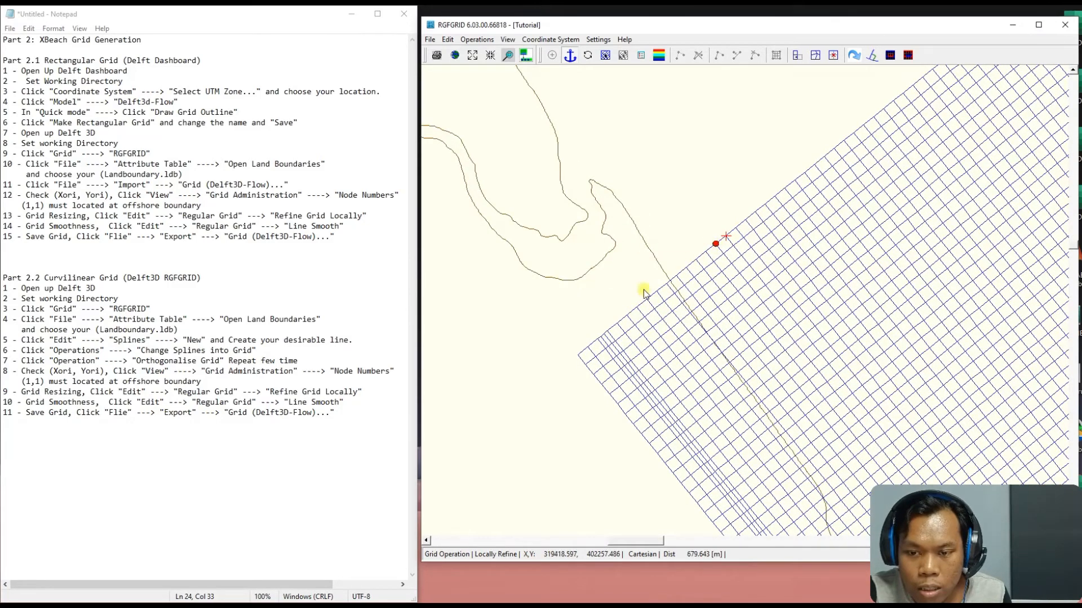
click(626, 319)
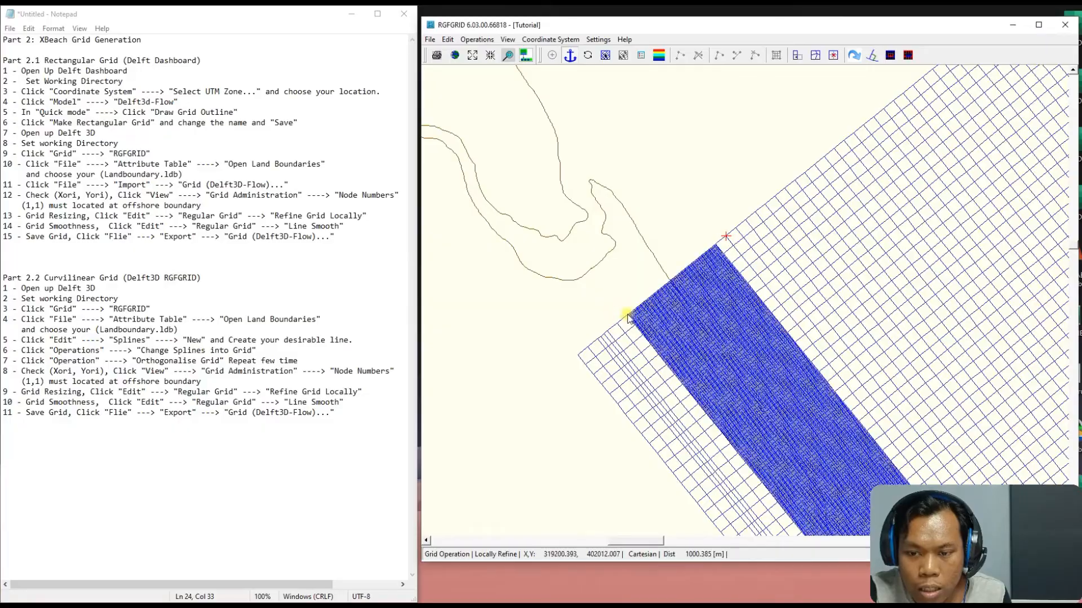
Place the anchor on a node inside the refined shoreline strip and measure the spacing to the adjacent grid line
scroll(735, 356, down, 2)
scroll(787, 446, up, 4)
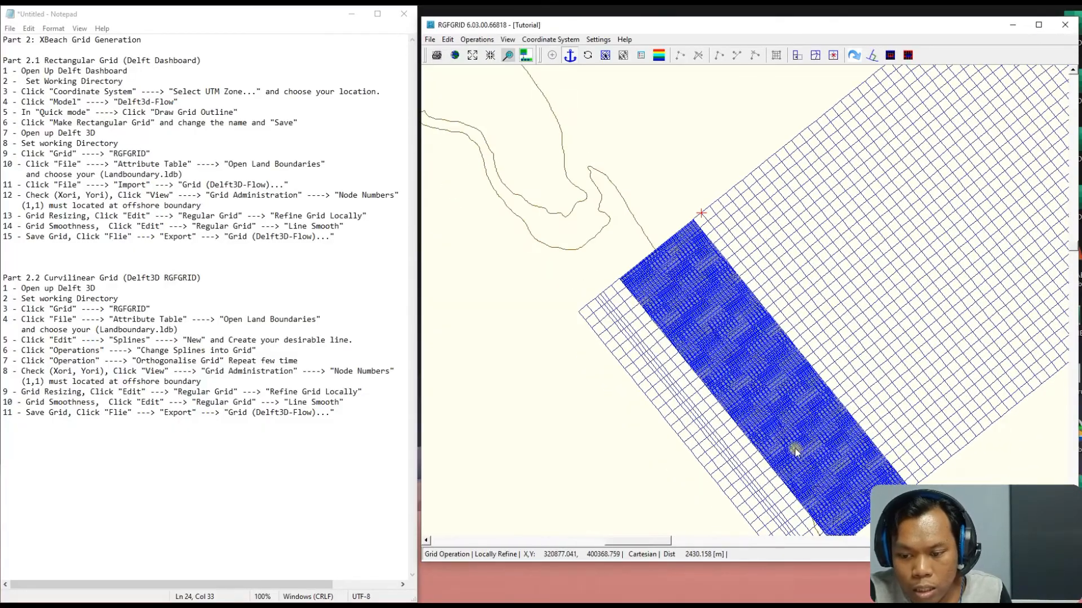
scroll(742, 273, up, 4)
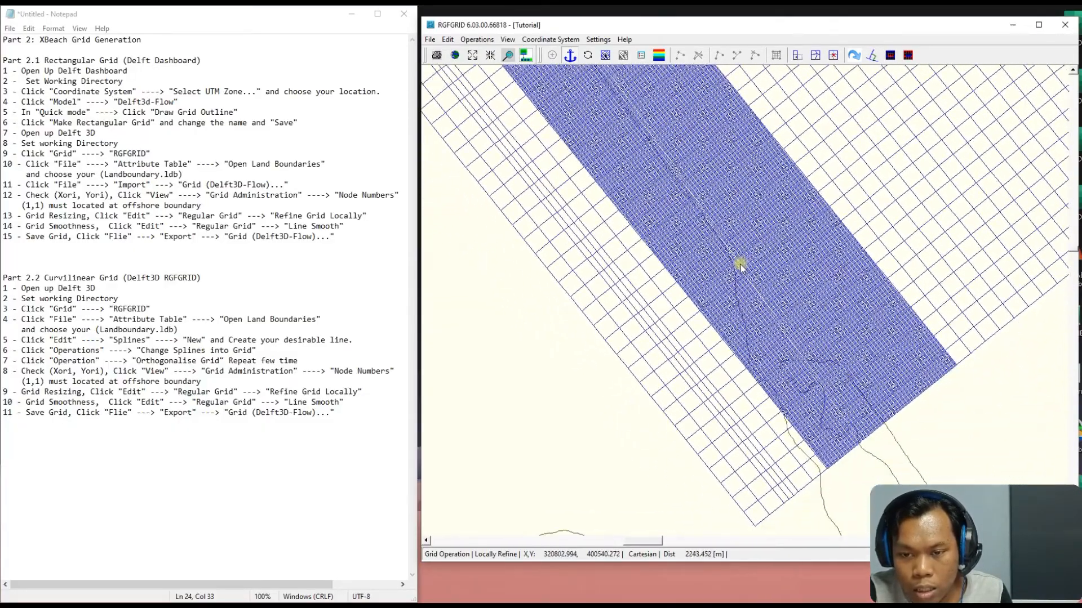
scroll(672, 319, up, 4)
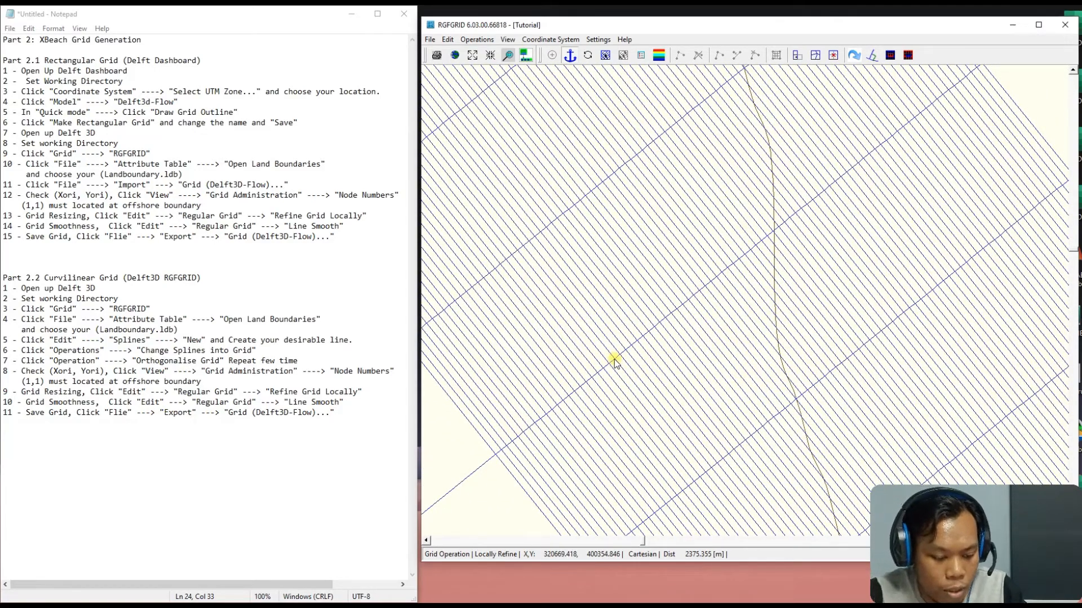
click(614, 359)
key(a)
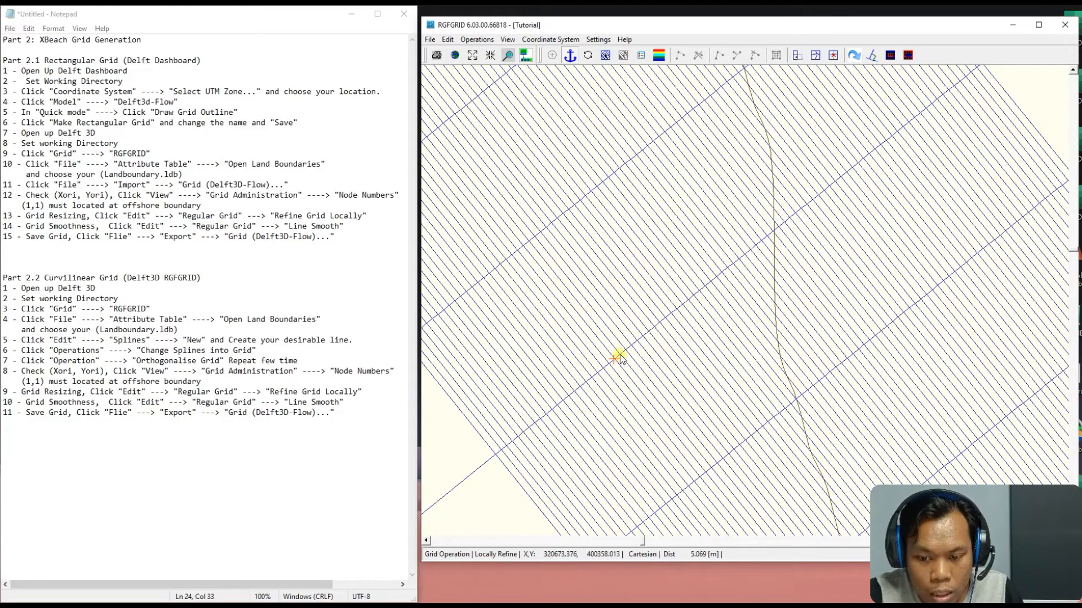
scroll(618, 356, down, 5)
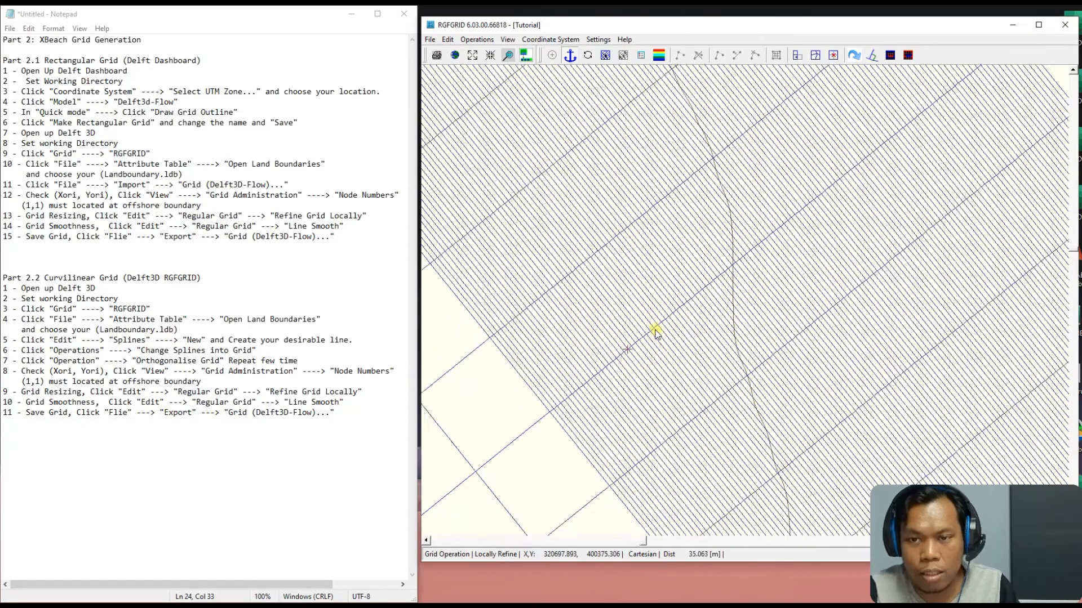
scroll(677, 340, down, 5)
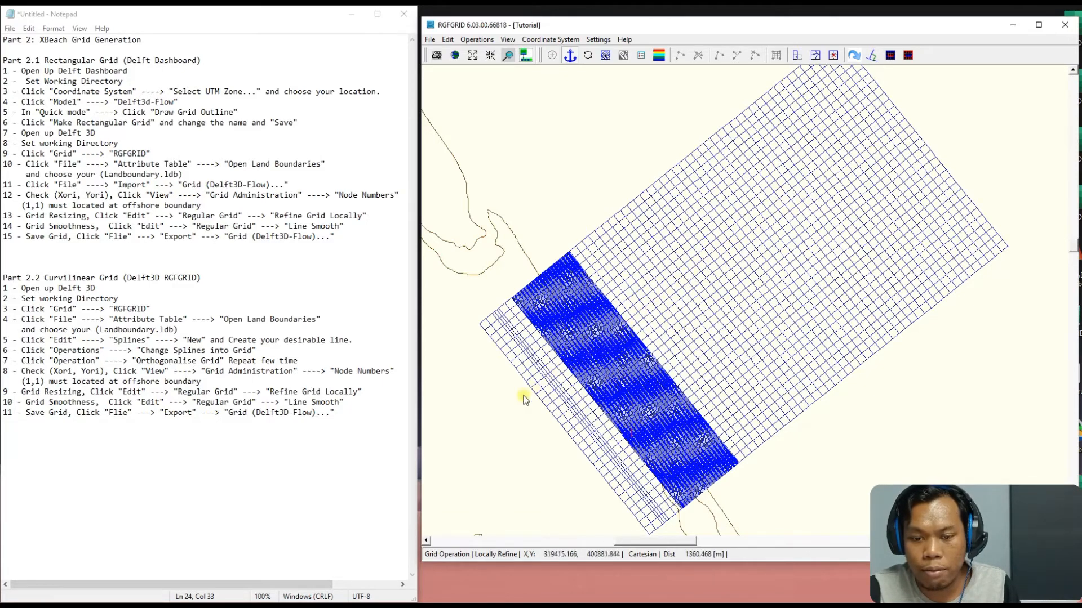
Examine the cell-size transitions in the refined grid from the offshore boundary along the northwestern edge towards the shoreline
click(958, 449)
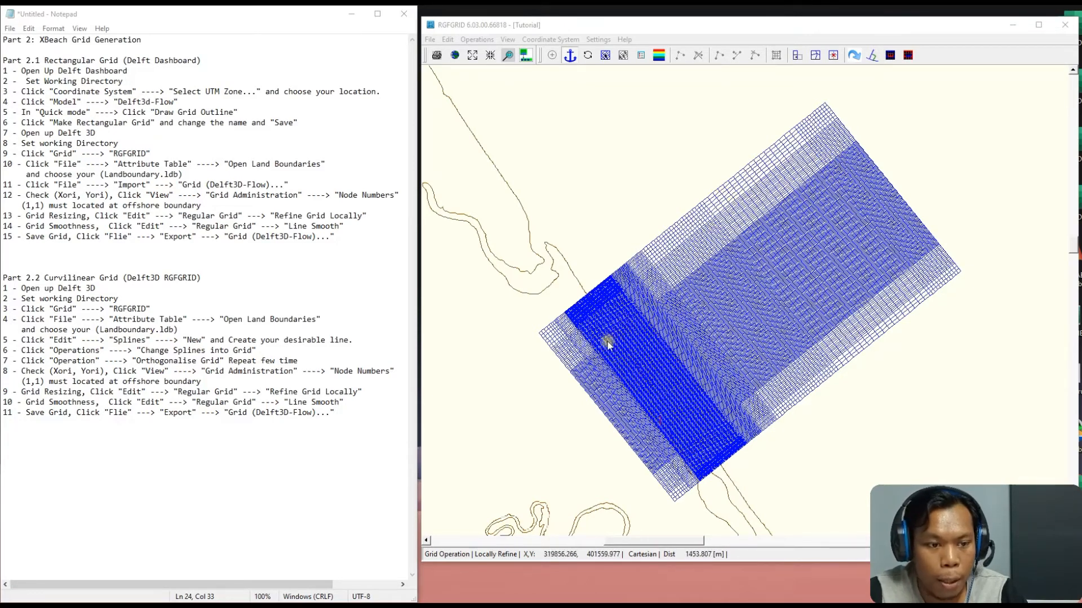
click(771, 252)
scroll(772, 252, up, 2)
drag(812, 247, 516, 551)
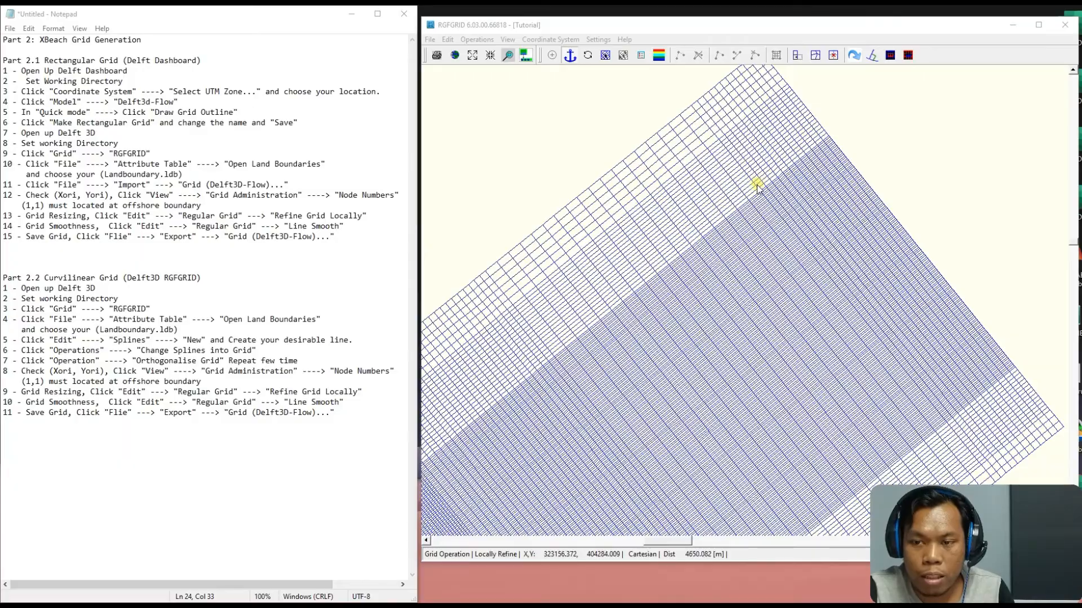
drag(523, 530, 654, 434)
drag(879, 191, 480, 536)
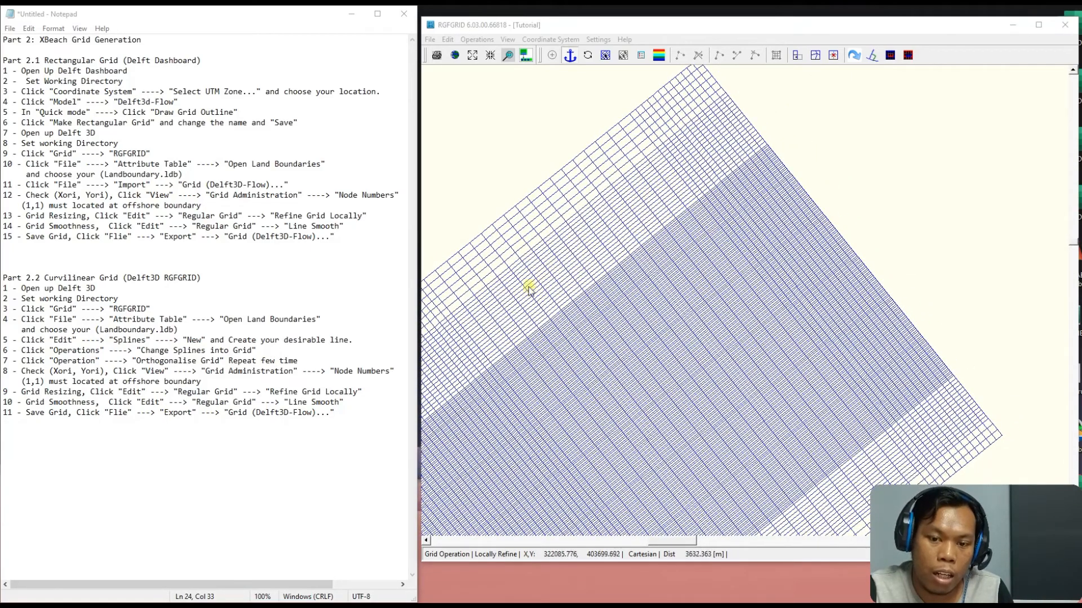
key(Down)
key(Down)
key(Down)
key(Down)
key(Left)
key(Left)
key(Left)
key(Up)
key(Up)
key(Up)
key(Left)
key(Left)
key(Left)
key(Left)
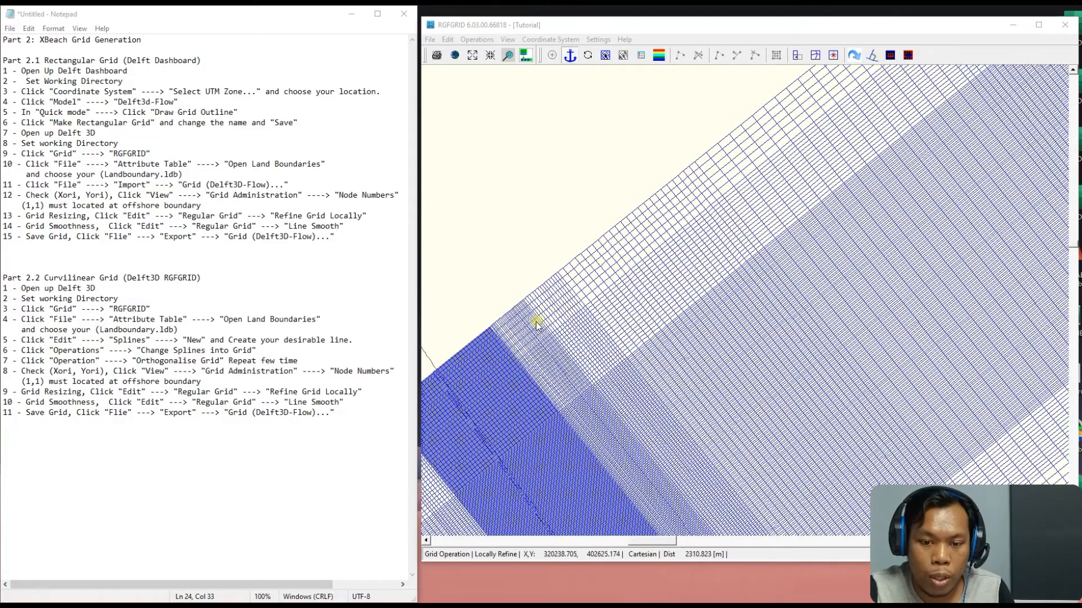
Examine the finely refined strip along the shoreline and the coarser bands beside it, down to the river mouth
key(Right)
key(Right)
key(Right)
key(Right)
key(Down)
key(Down)
key(Down)
key(Left)
key(Left)
drag(807, 244, 988, 222)
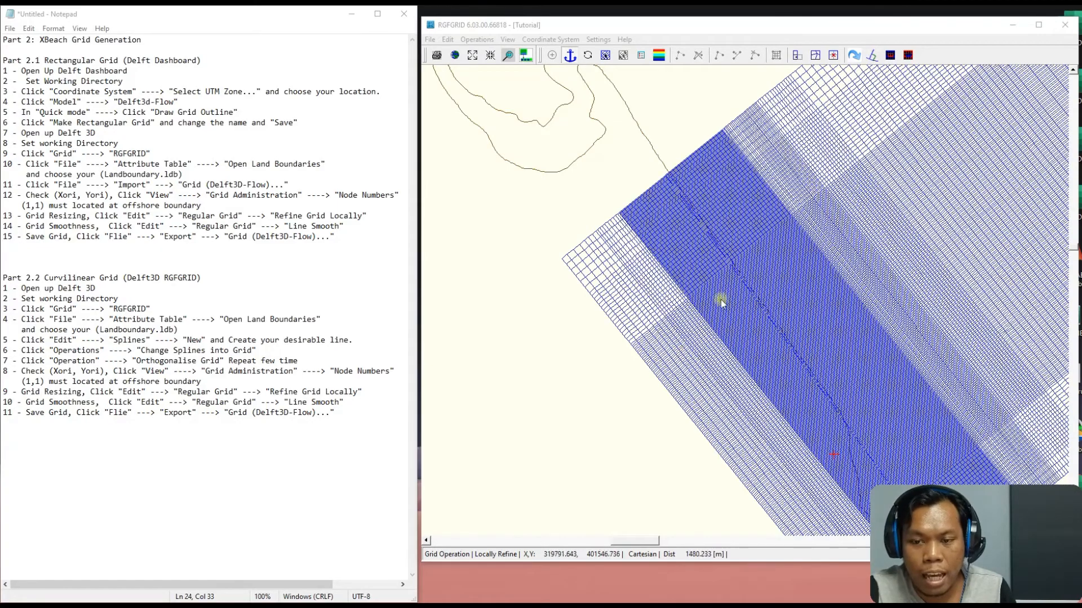
drag(1016, 217, 924, 96)
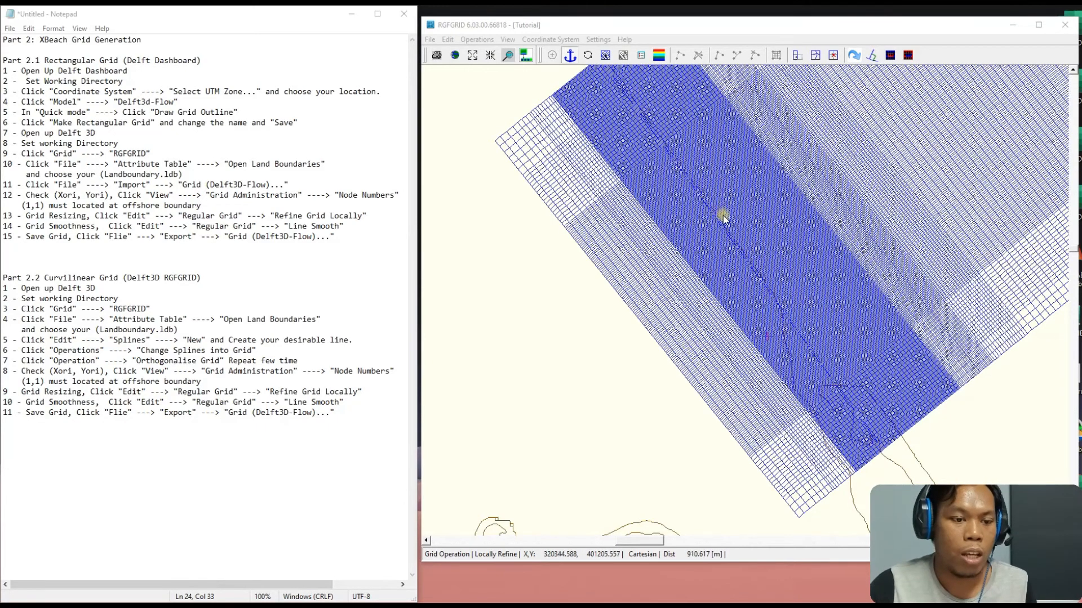
Apply Line Smooth to the regular grid along its offshore edge, from the northern corner to the eastern corner
scroll(725, 219, down, 1)
scroll(725, 219, down, 3)
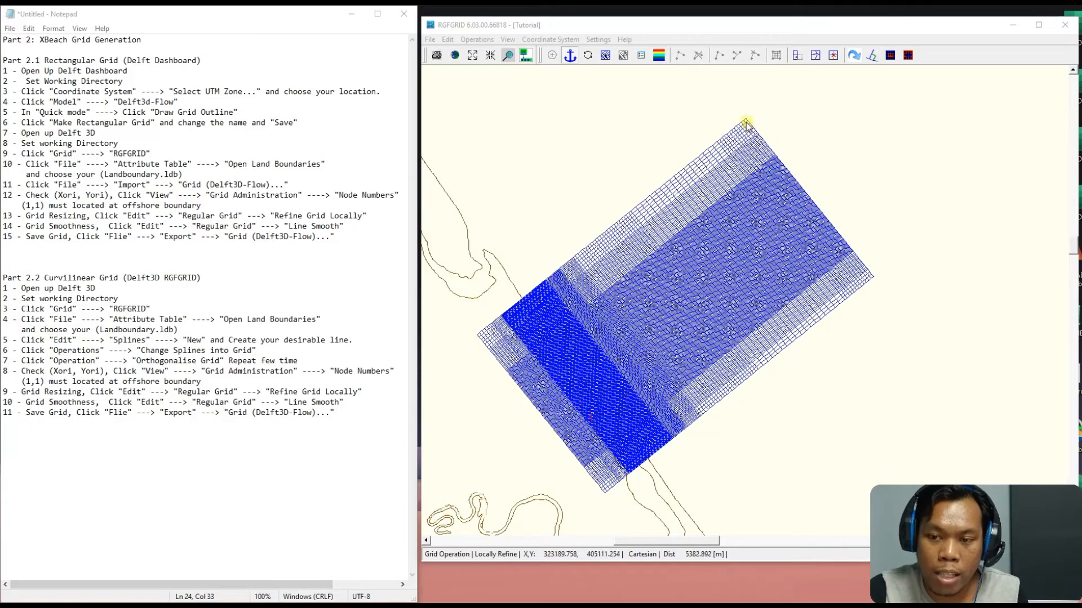
scroll(740, 141, up, 3)
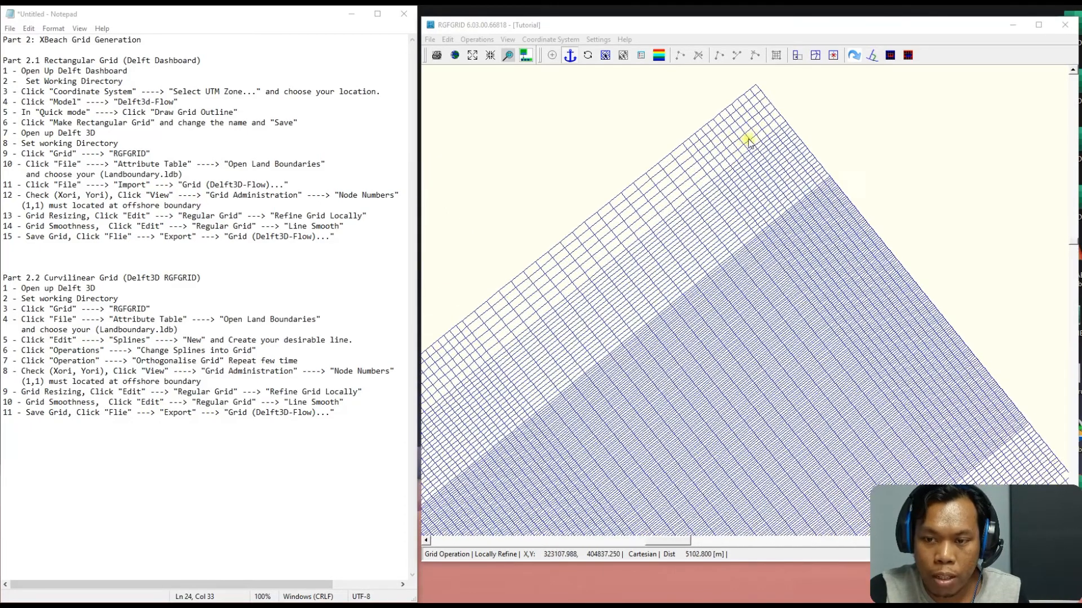
scroll(772, 115, up, 1)
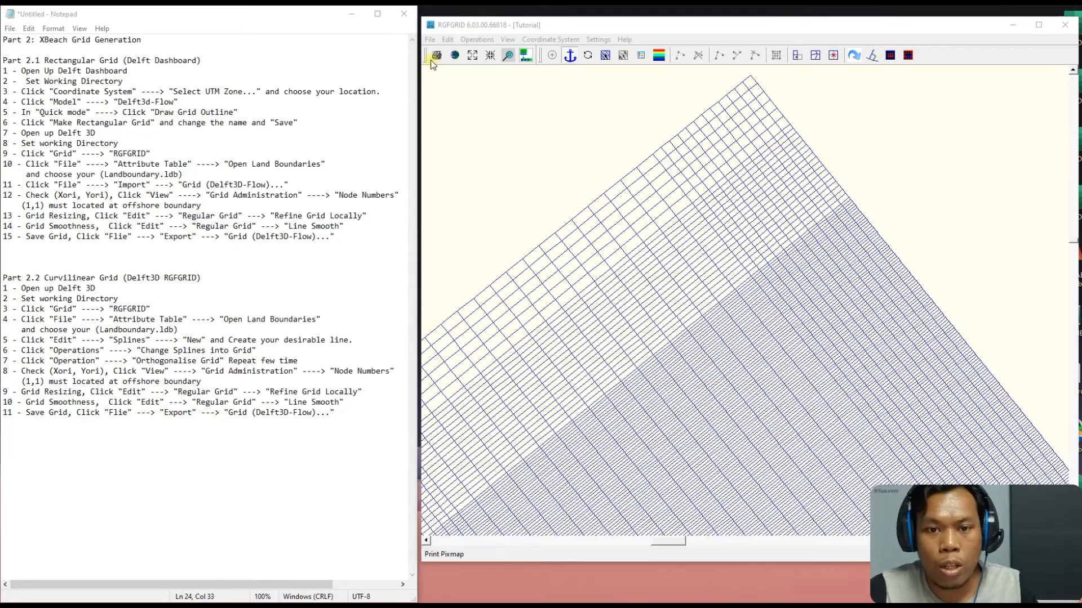
click(449, 40)
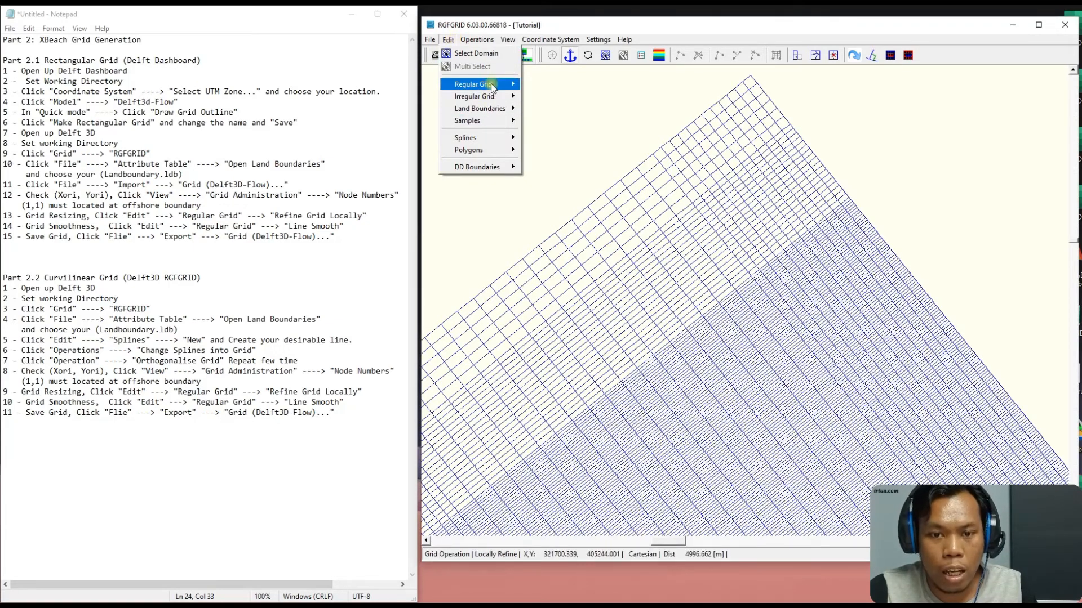
mouse_move(491, 86)
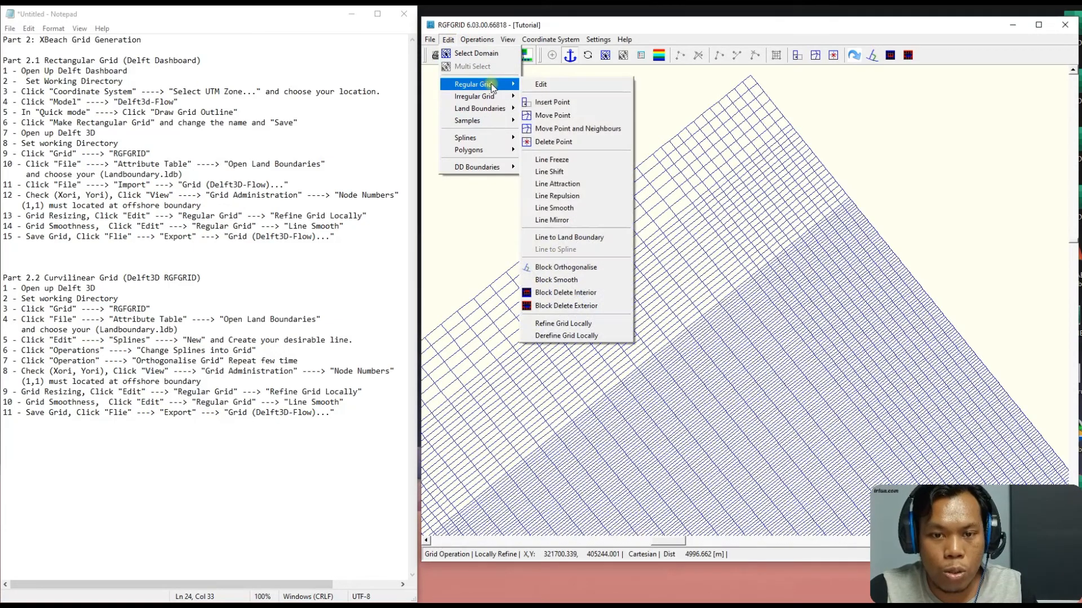
click(576, 210)
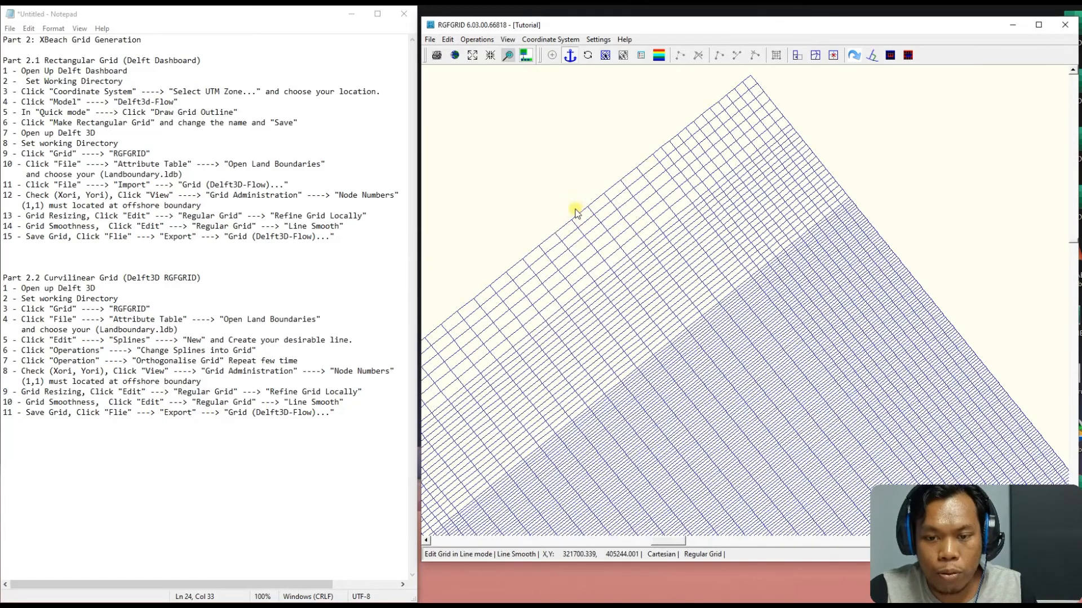
click(753, 105)
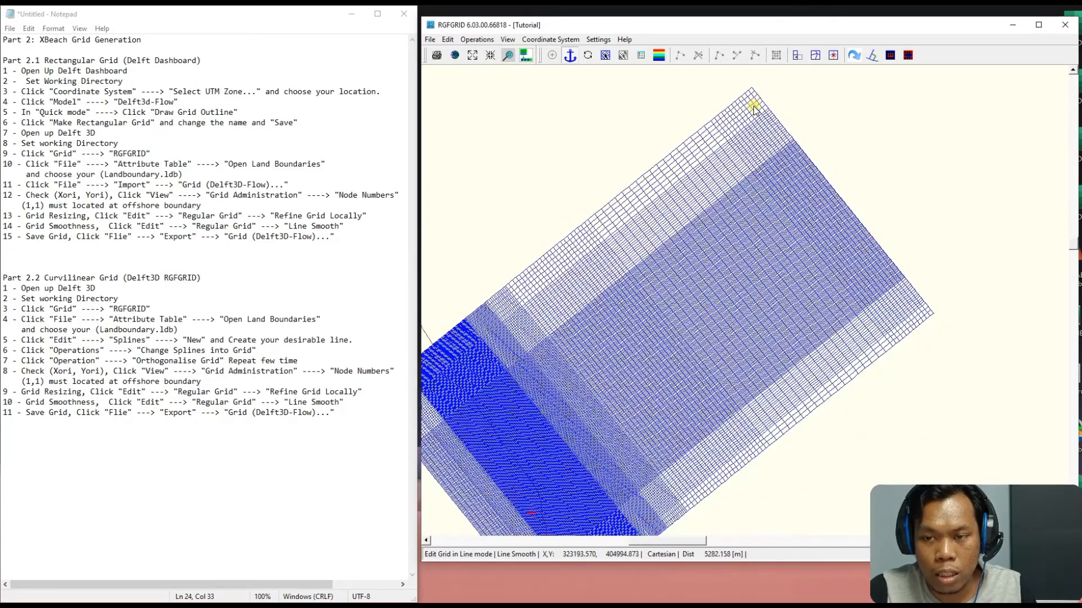
scroll(753, 106, down, 2)
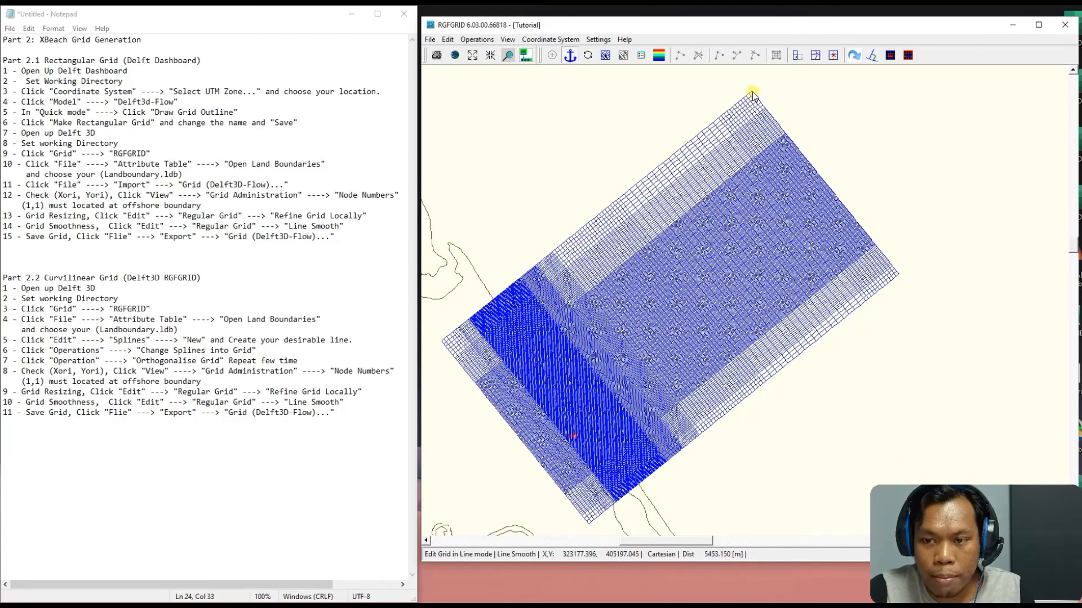
click(752, 92)
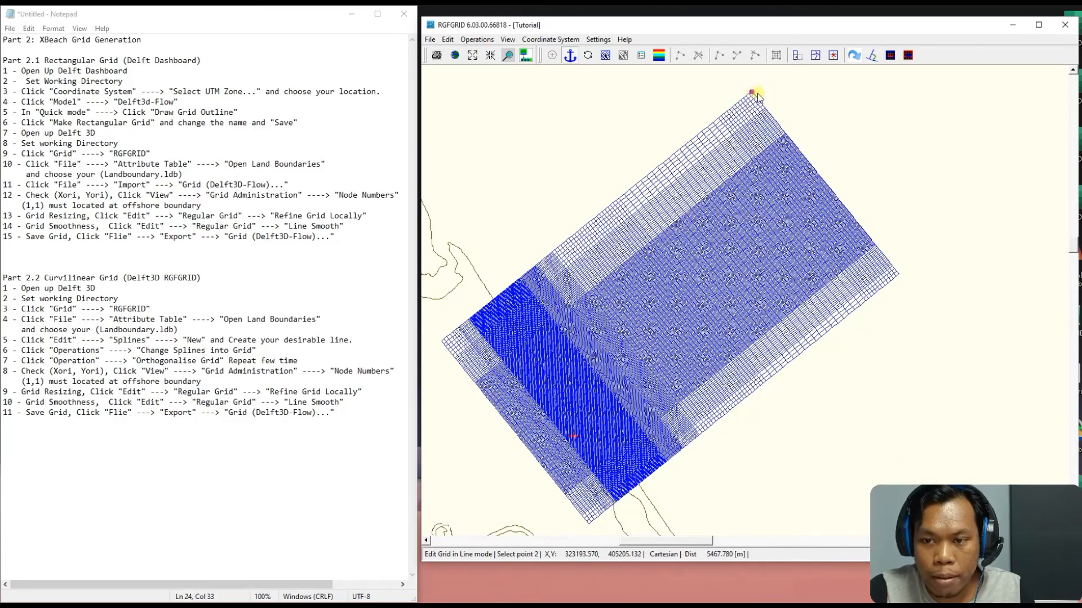
click(899, 275)
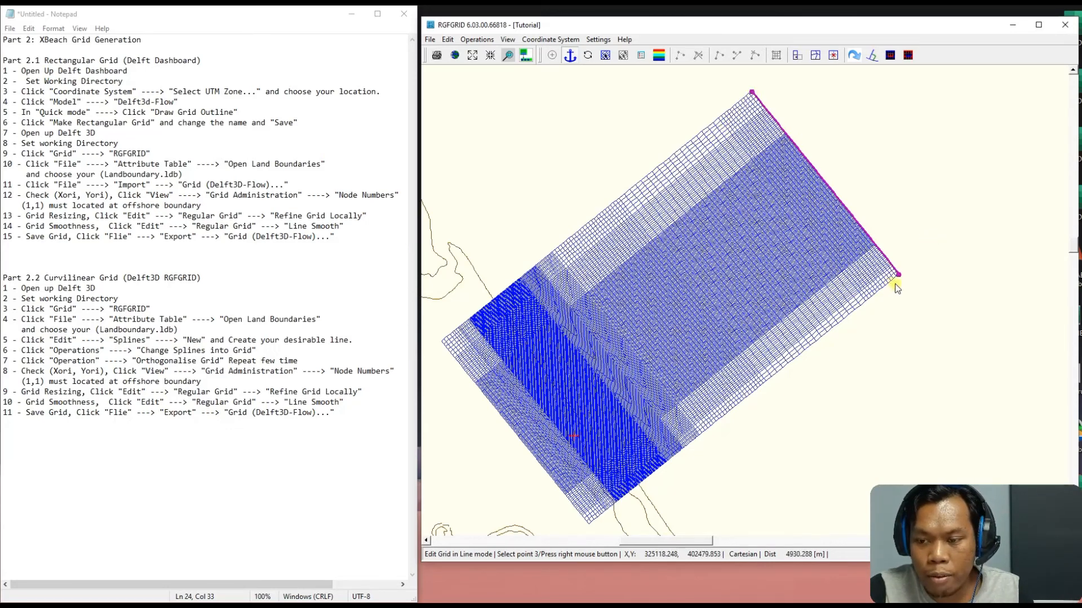
right_click(931, 228)
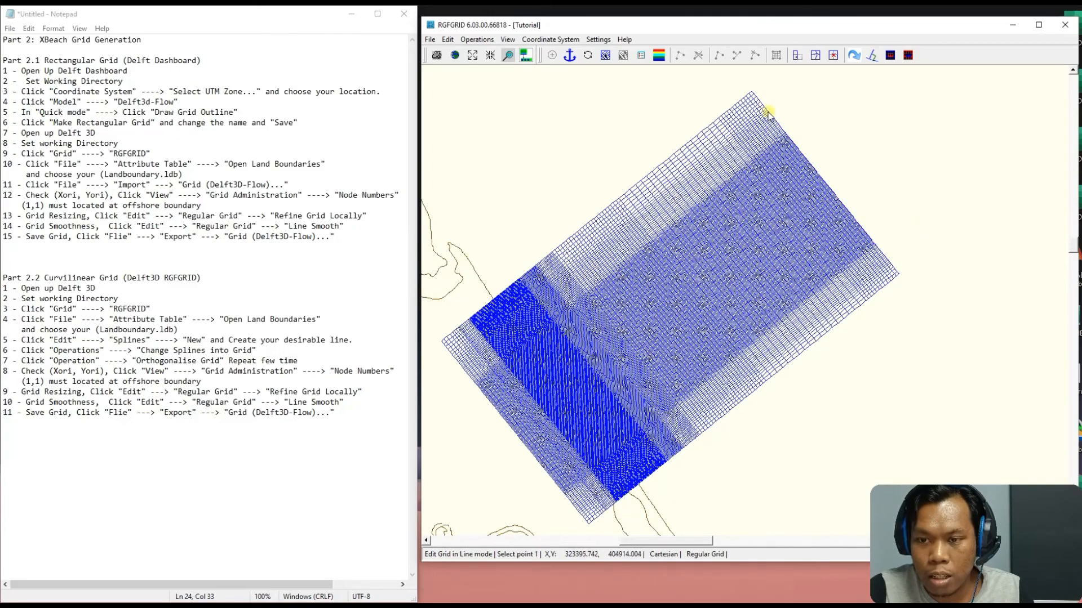
Smooth the grid lines along the northwestern edge, from the offshore northern corner to the landward western corner
scroll(765, 120, up, 1)
scroll(762, 113, up, 1)
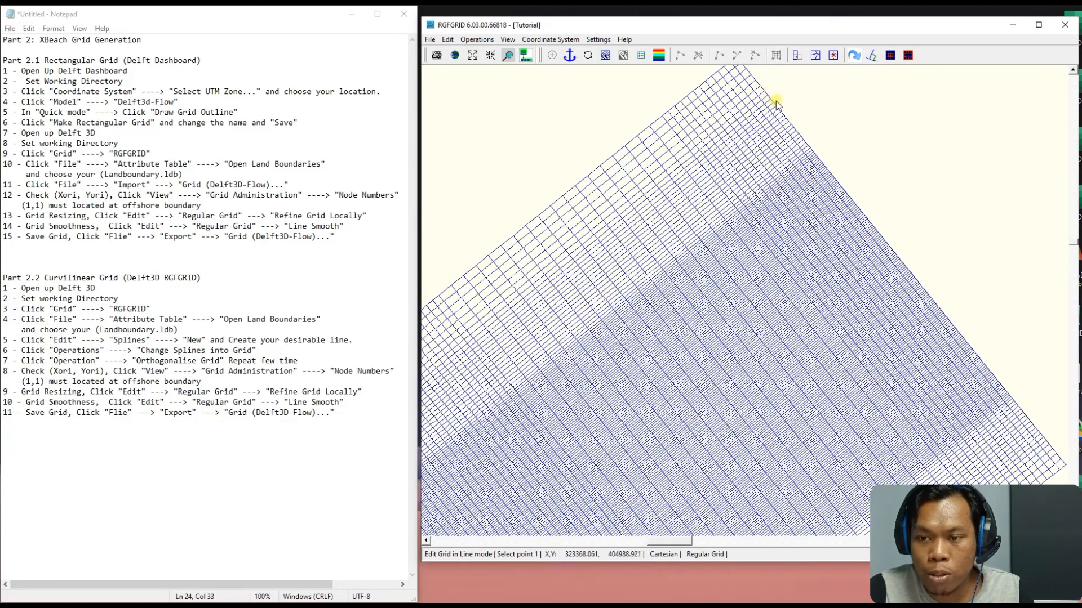
scroll(790, 135, down, 1)
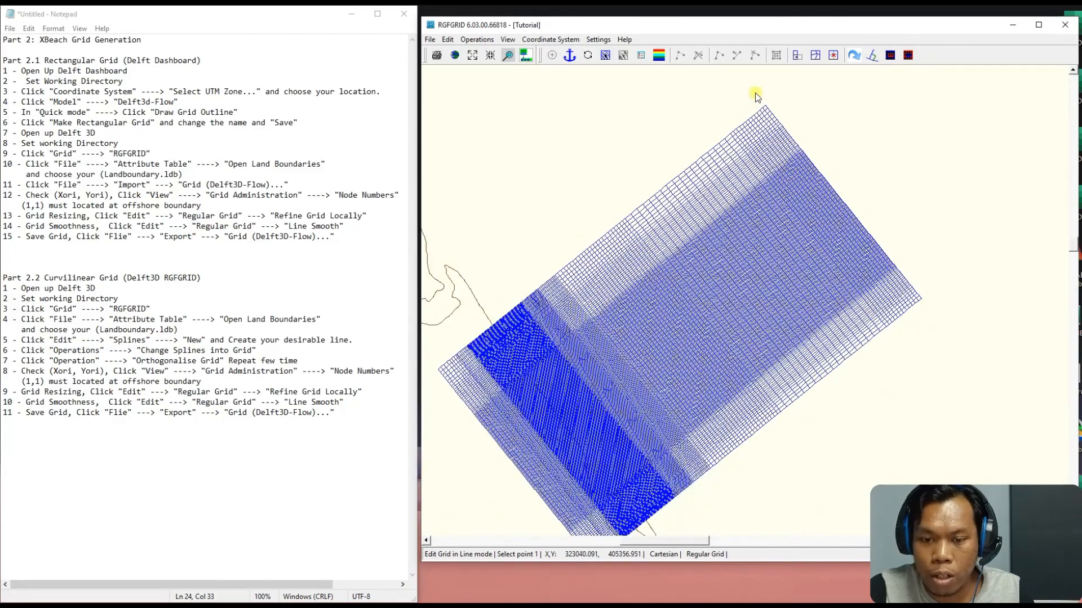
scroll(767, 109, up, 1)
click(767, 107)
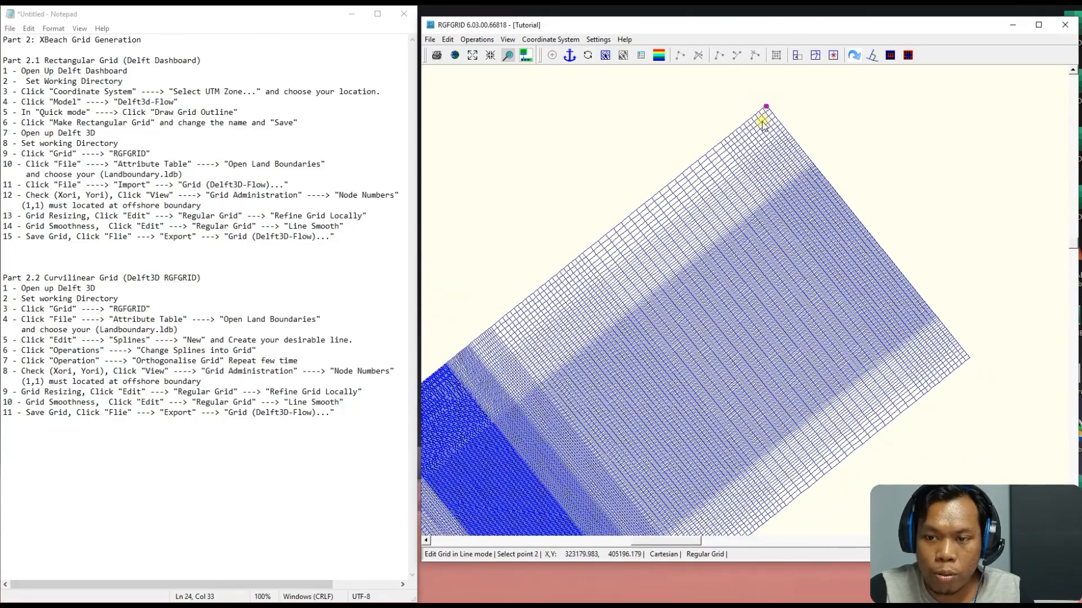
scroll(727, 225, up, 1)
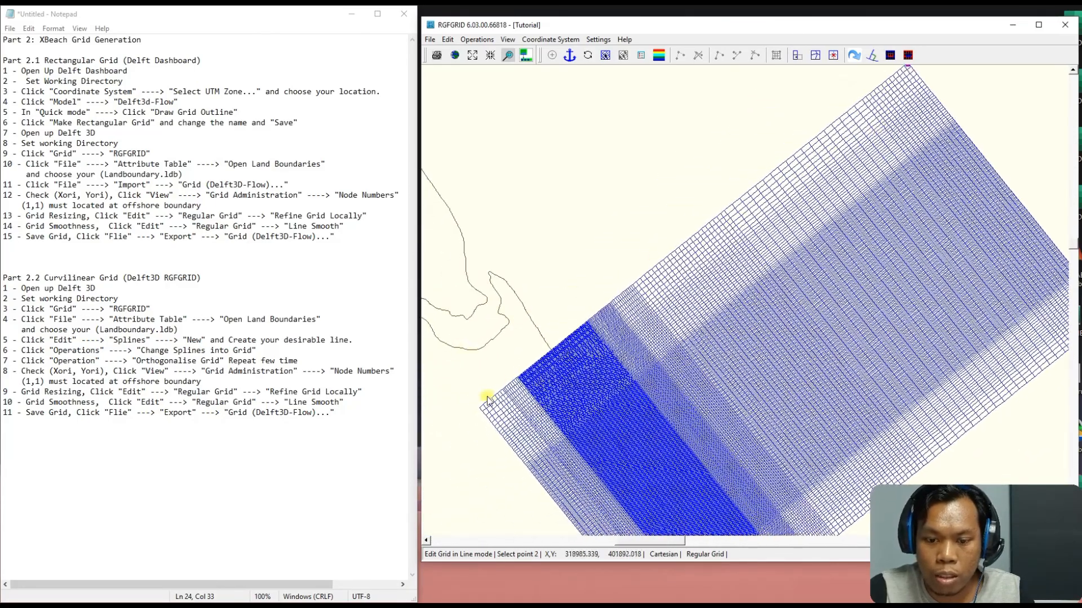
click(480, 411)
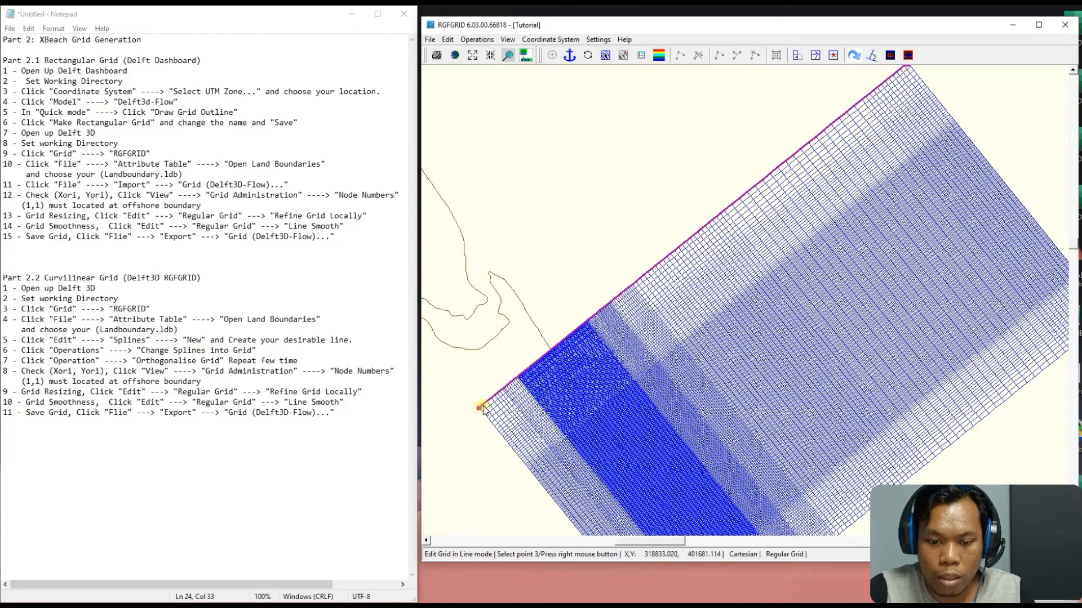
click(573, 239)
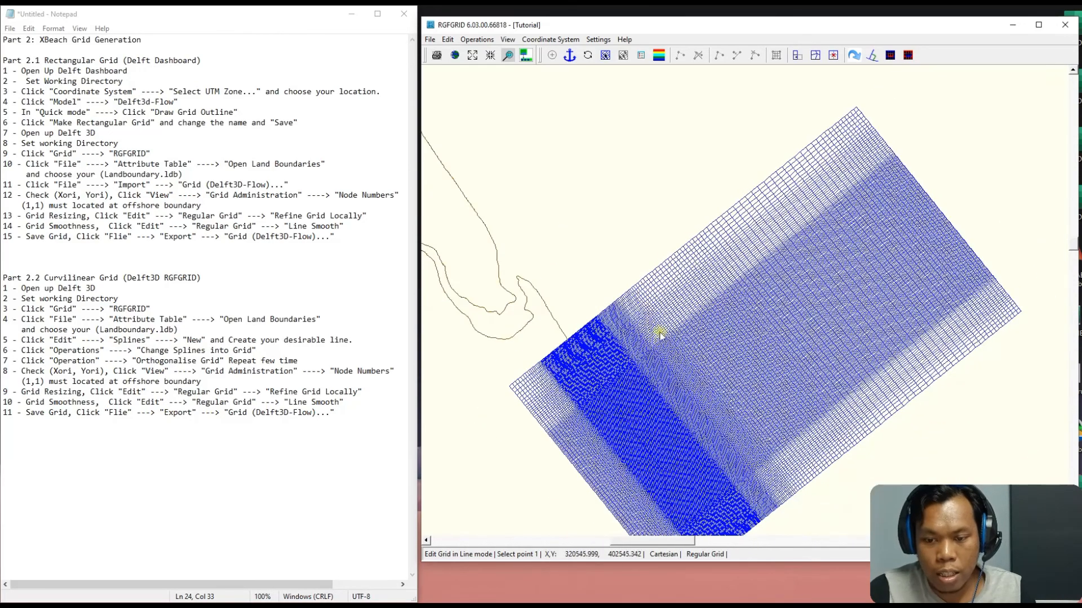
scroll(700, 289, down, 2)
drag(698, 255, 647, 319)
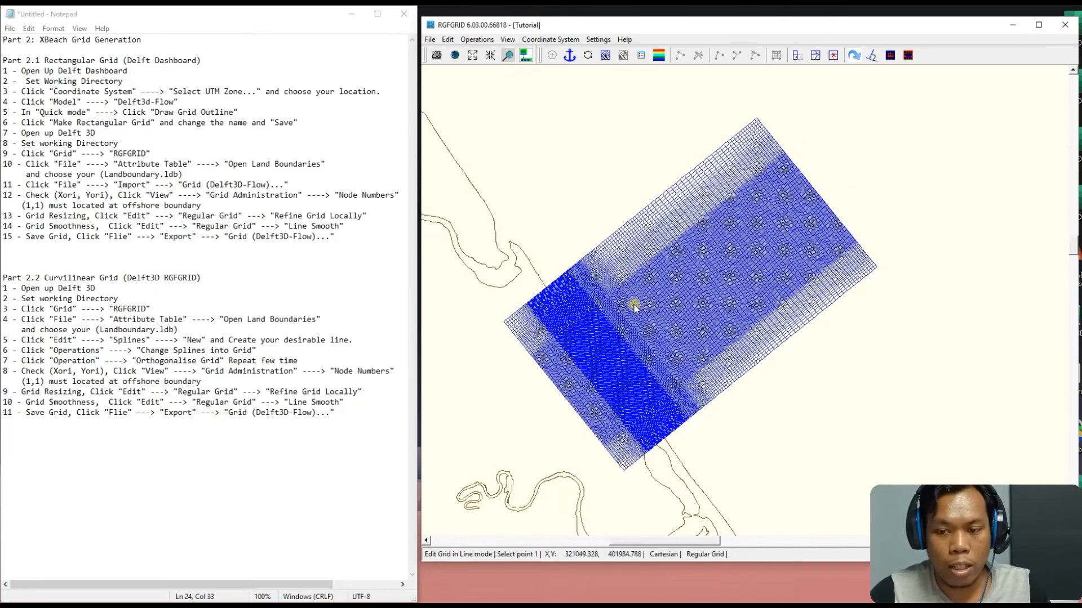
Export the smoothed grid in Delft3D-FLOW format to the Rectangular Grid folder under the file name Rectangular
click(432, 41)
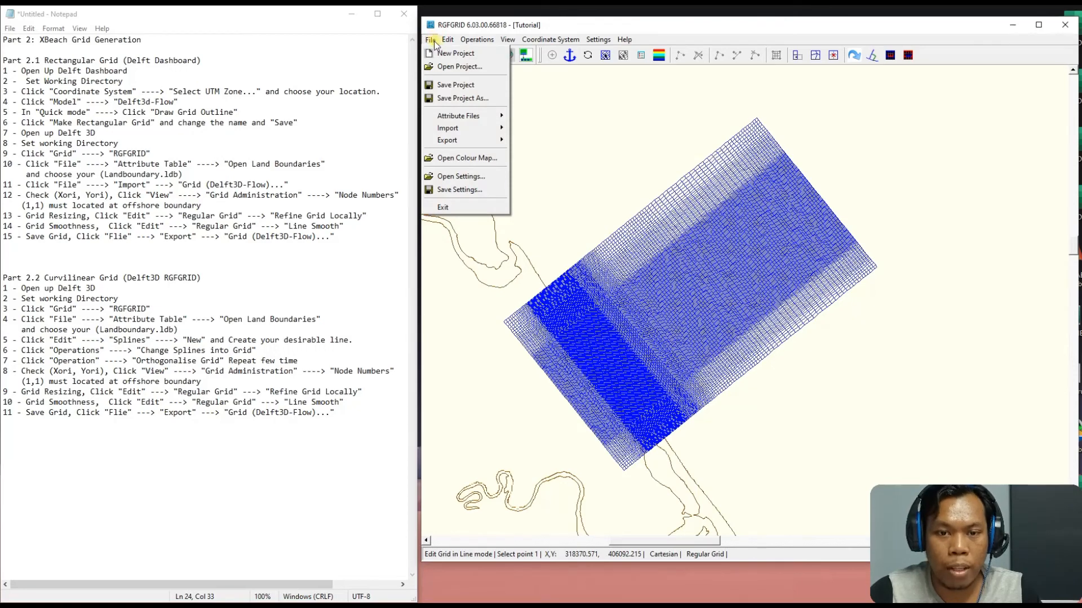
mouse_move(481, 138)
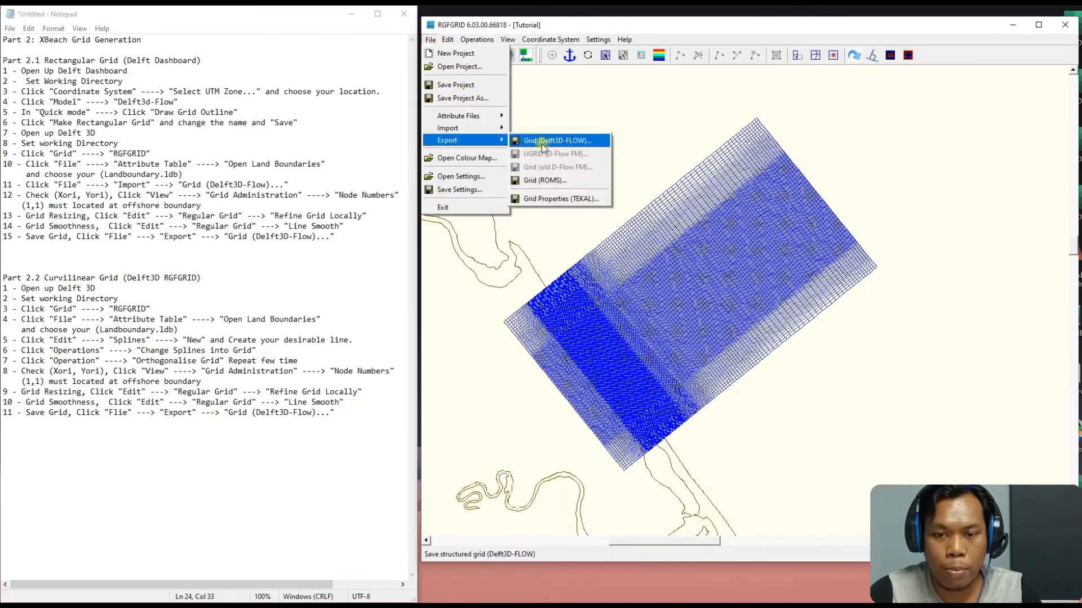
click(556, 144)
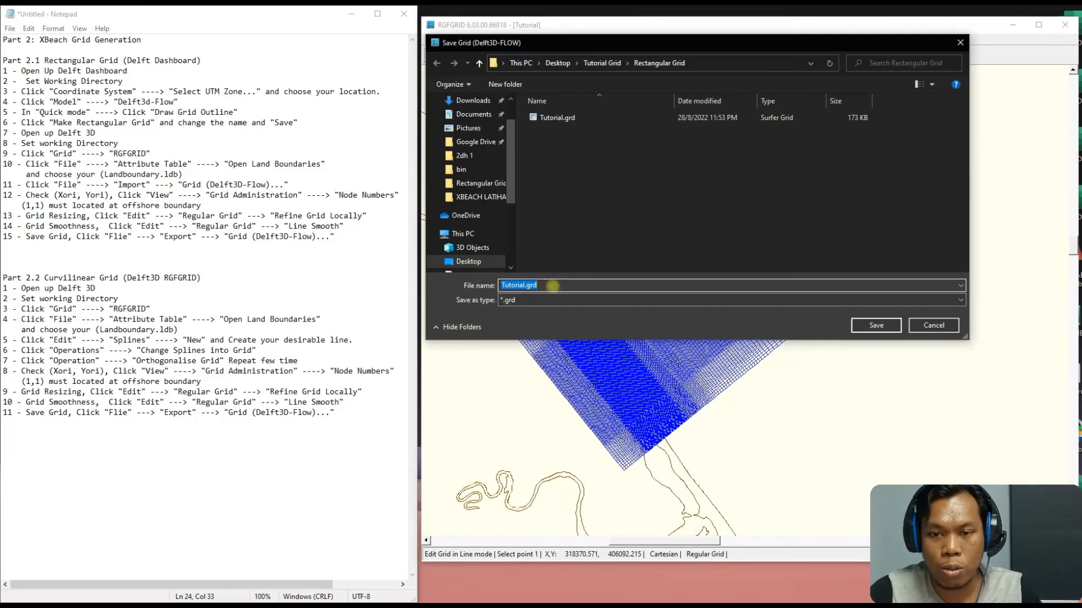
click(542, 285)
drag(542, 285, 494, 286)
key(alt)
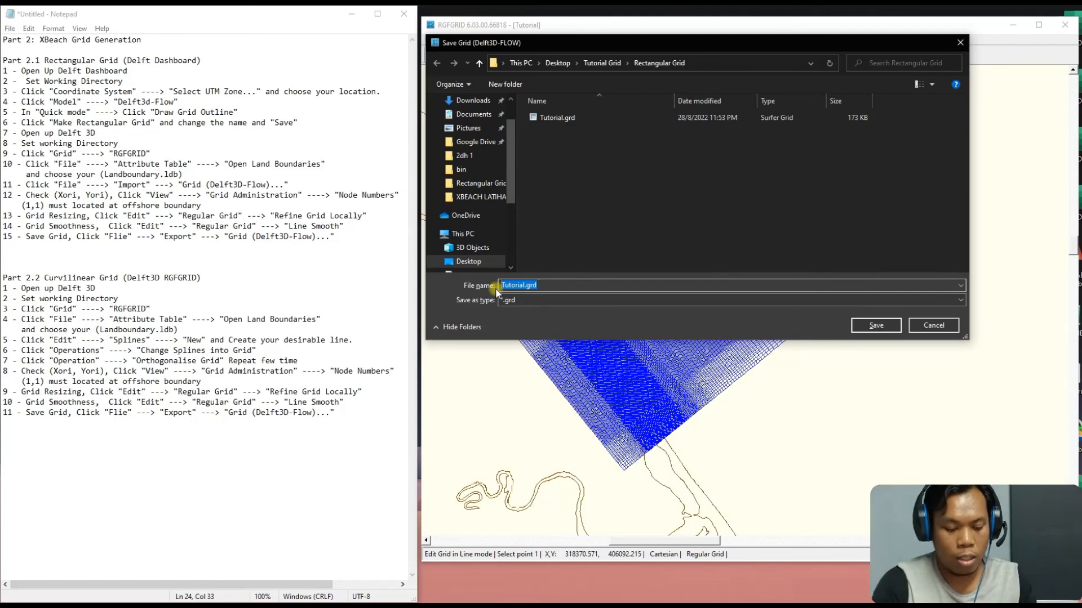
text(R)
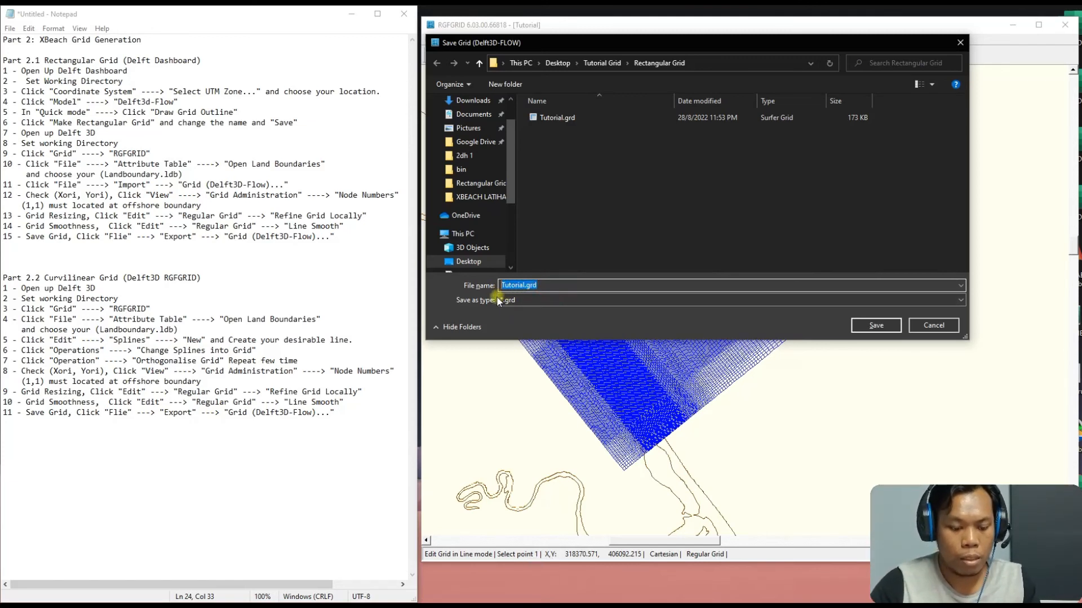
text(re)
key(BackSpace)
key(BackSpace)
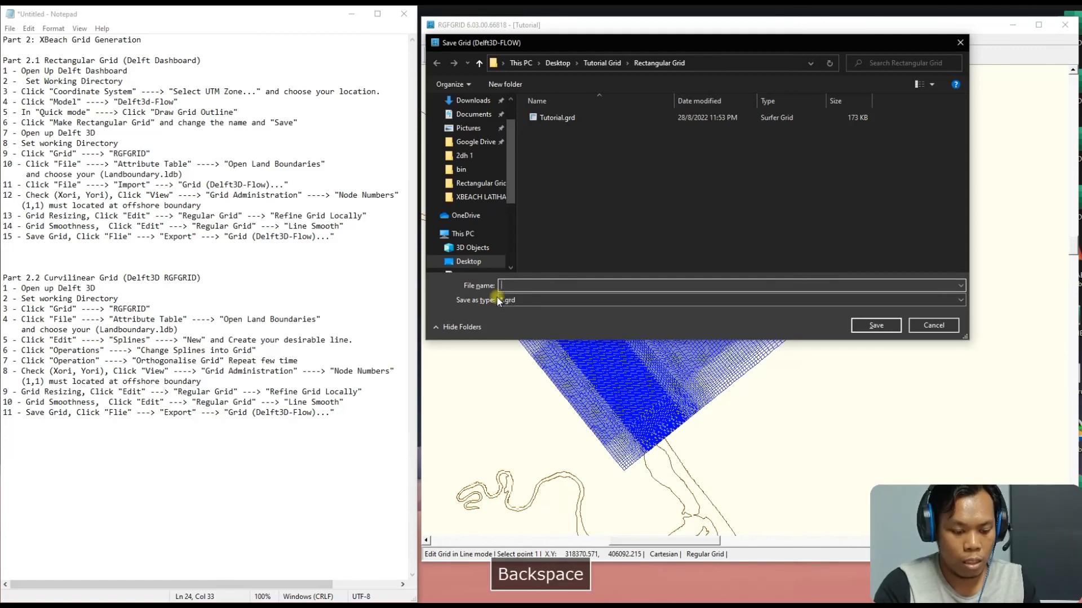
text(Re)
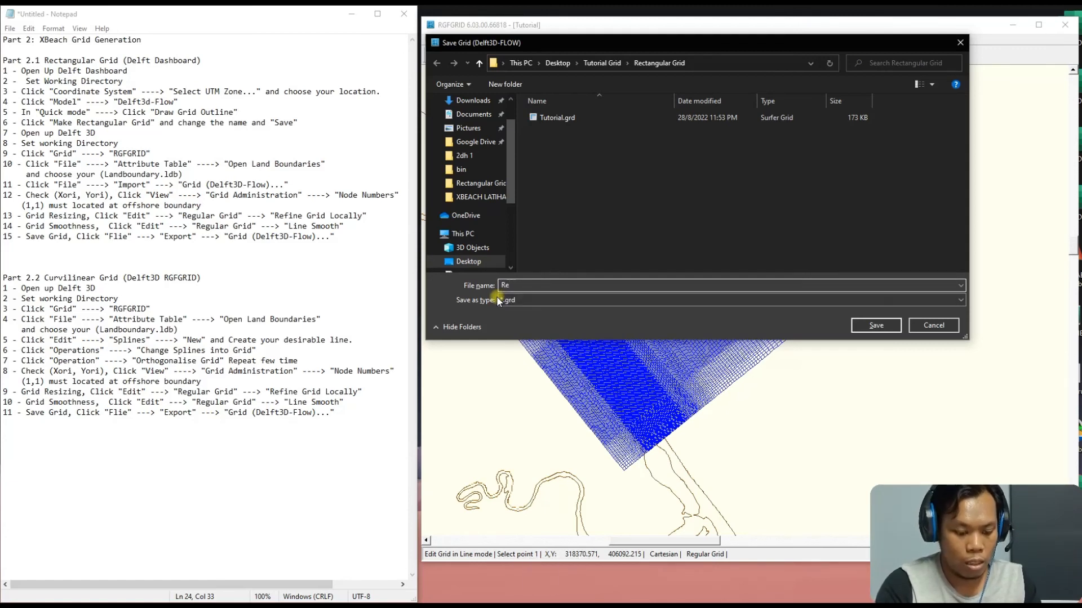
text(ctangu)
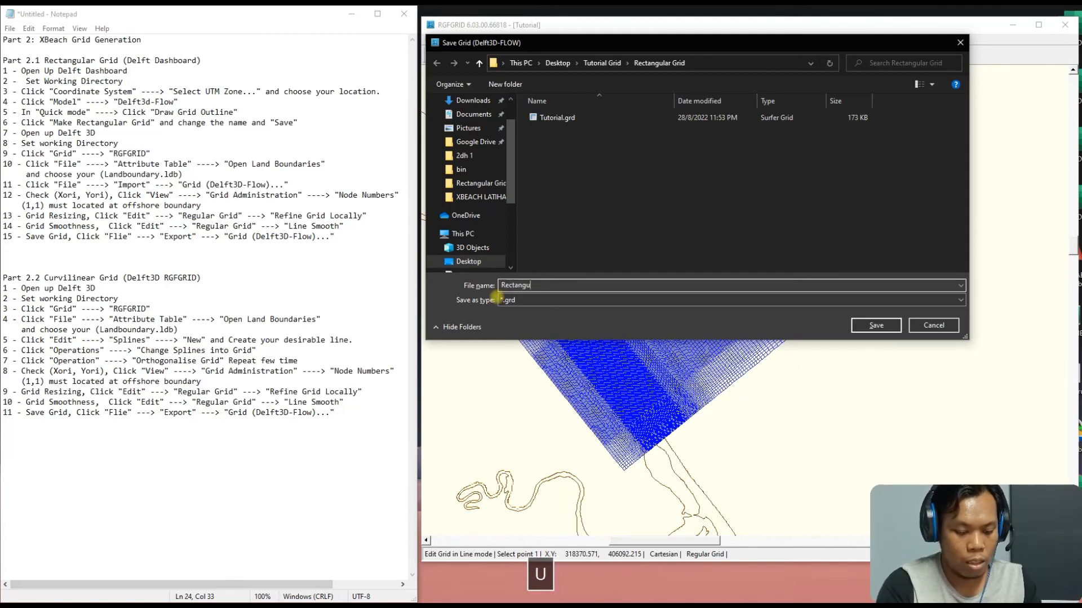
text(lar)
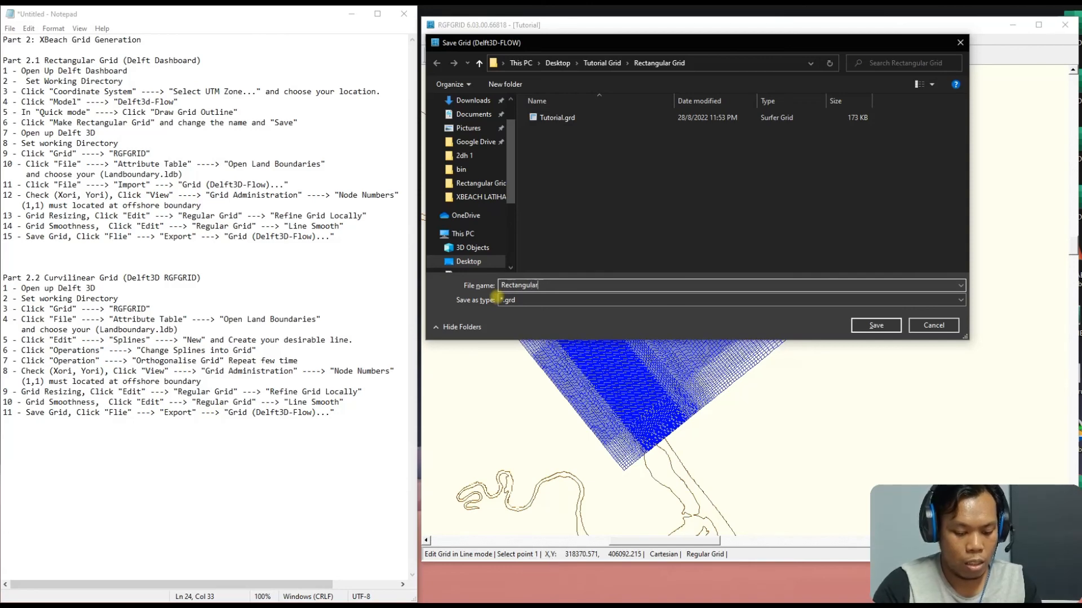
click(877, 329)
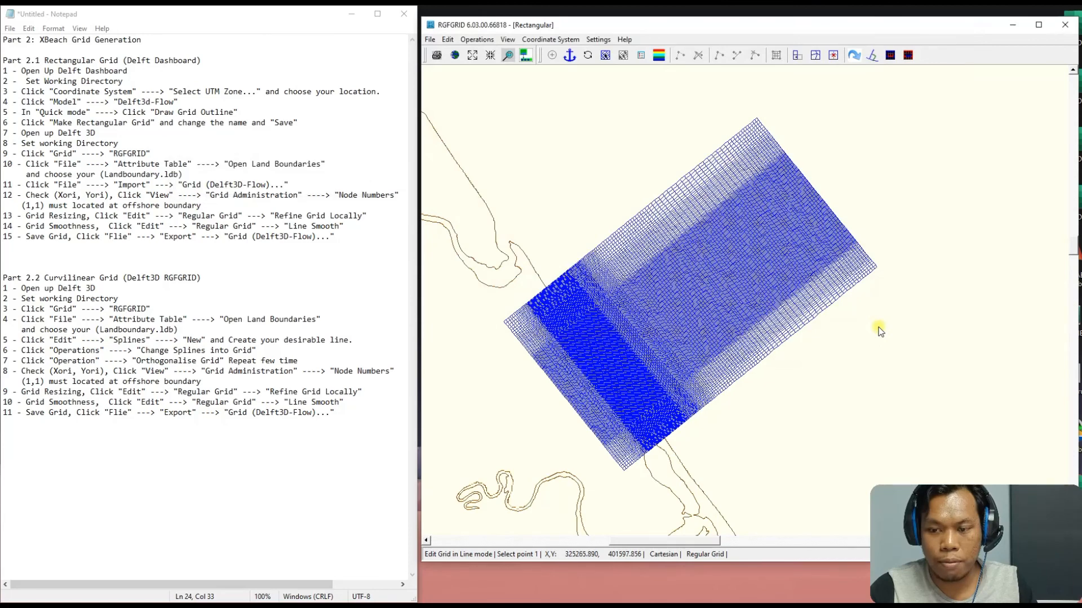